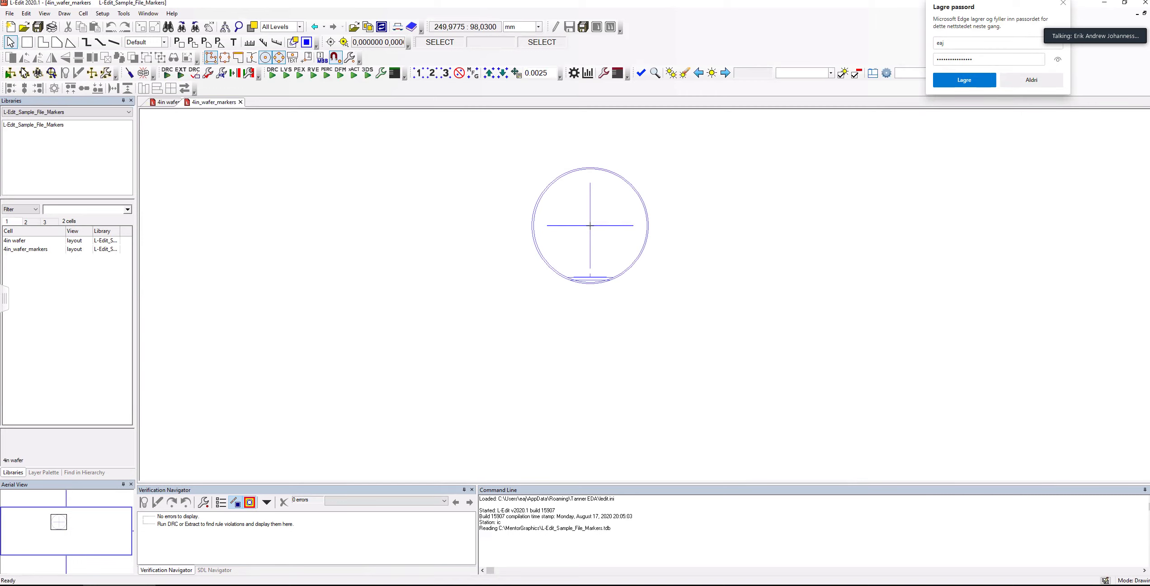
Step: Launch L-Edit IC v2020.1 and postpone the Tanner Tools examples setup
{"action": "key", "text": "super+Tab"}
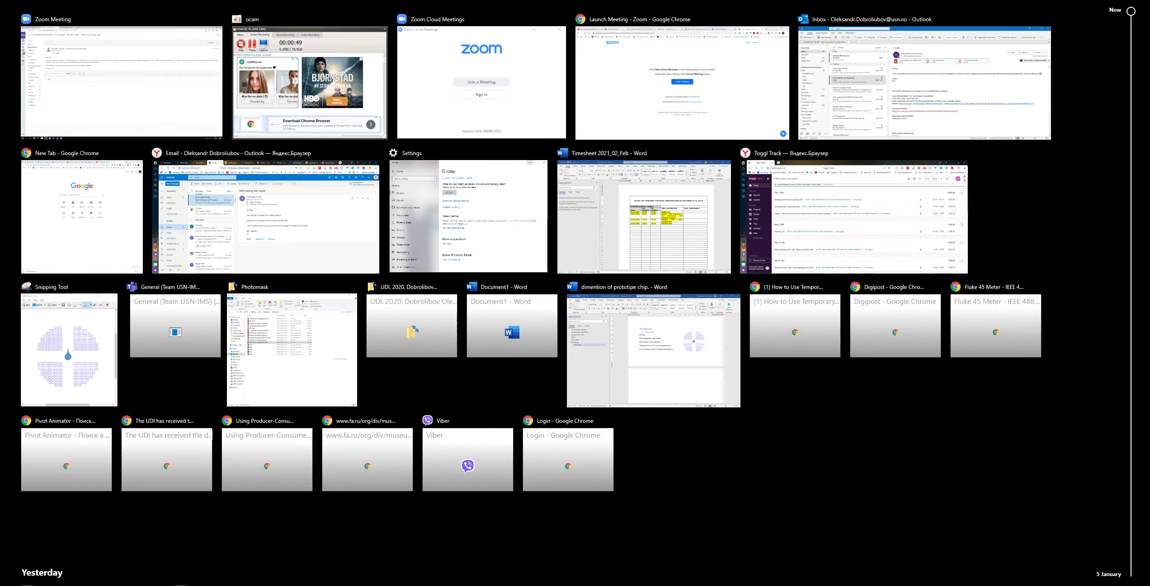
{"action": "key", "text": "Escape"}
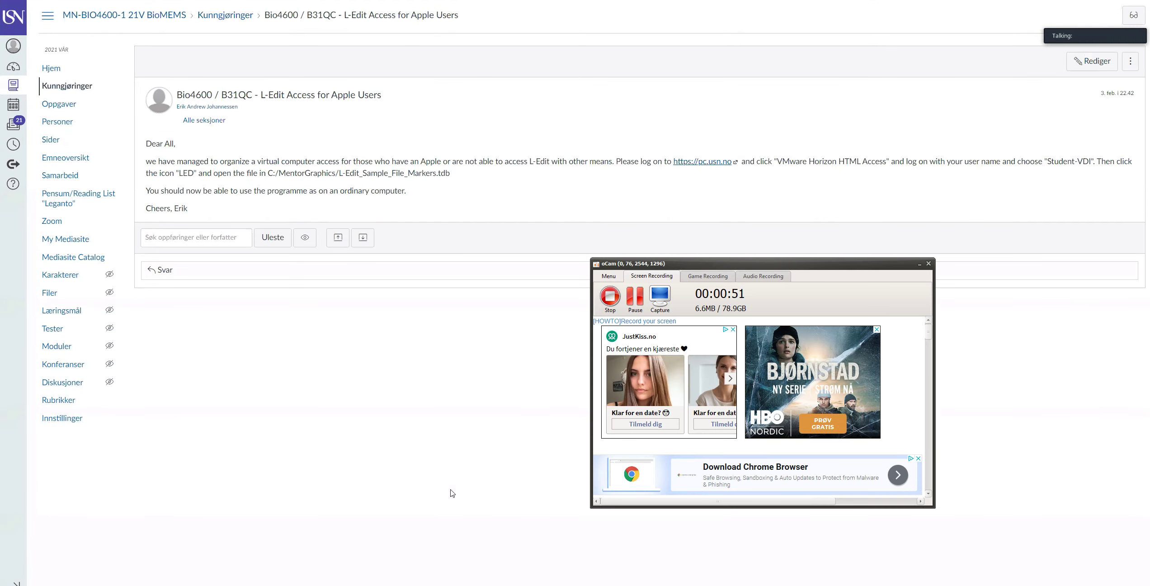
{"action": "key", "text": "super"}
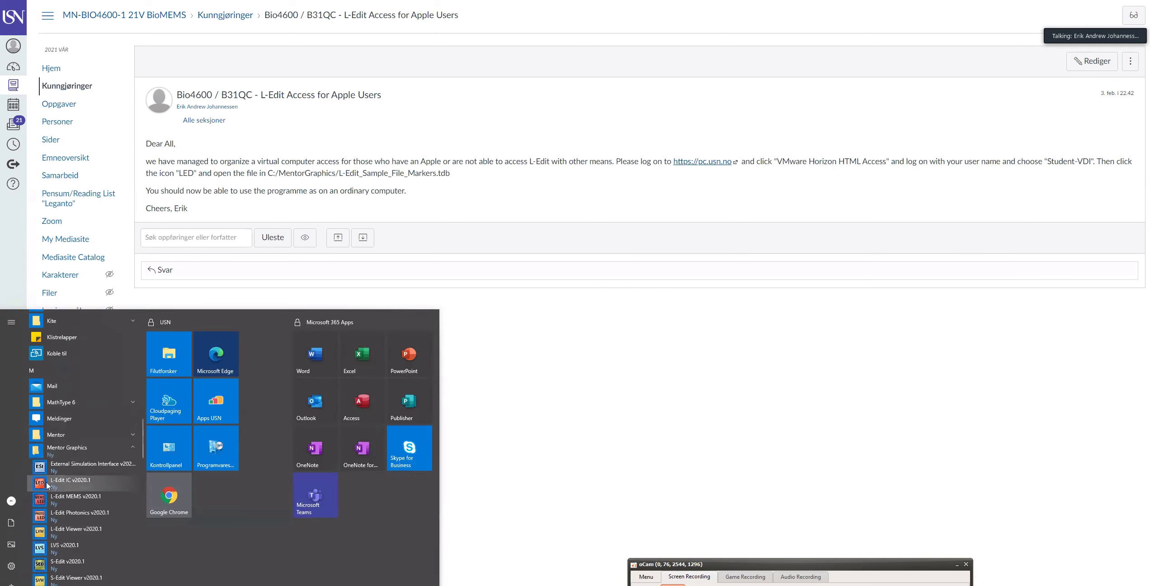
{"action": "left_click", "coordinate": [48, 485]}
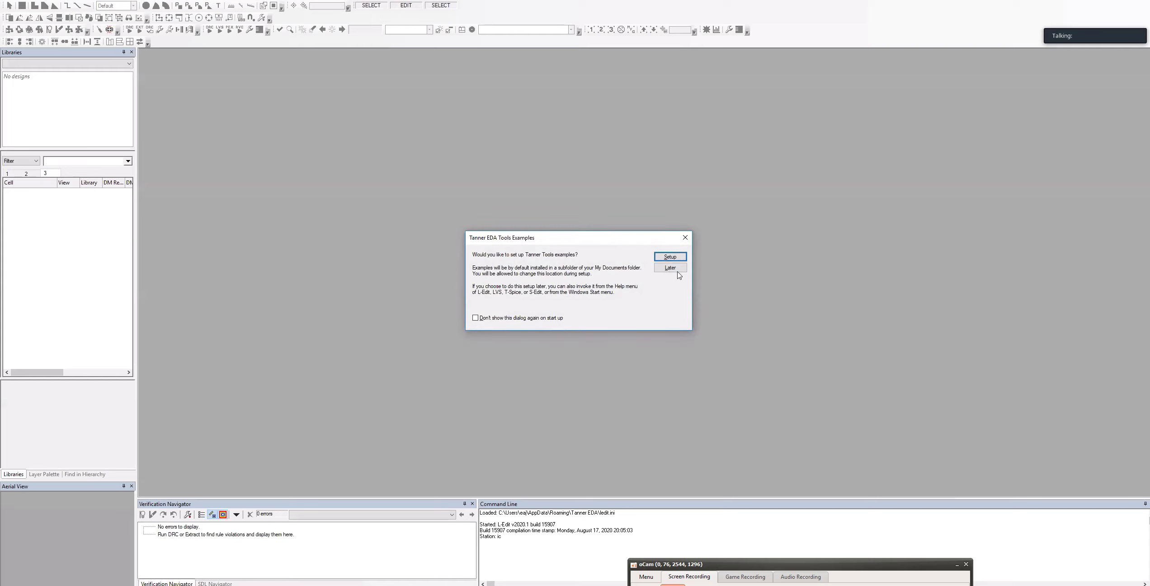
{"action": "left_click", "coordinate": [670, 268]}
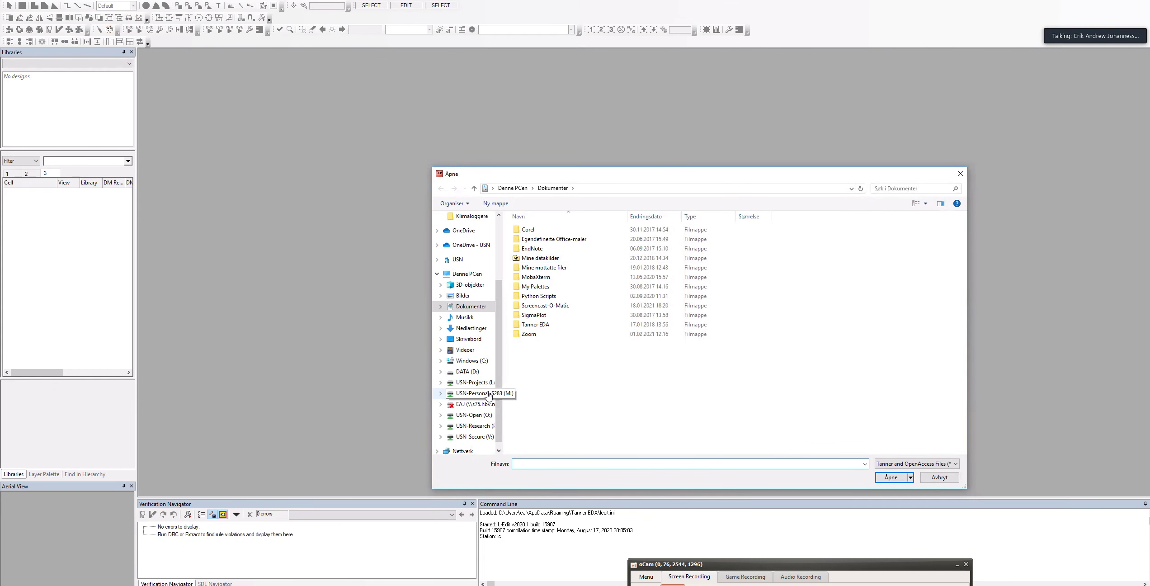
Step: Browse in the file-opening dialog to Mine dokumenter, HVE, Teaching on the M: drive and show the meeting thumbnails
{"action": "left_click", "coordinate": [488, 393]}
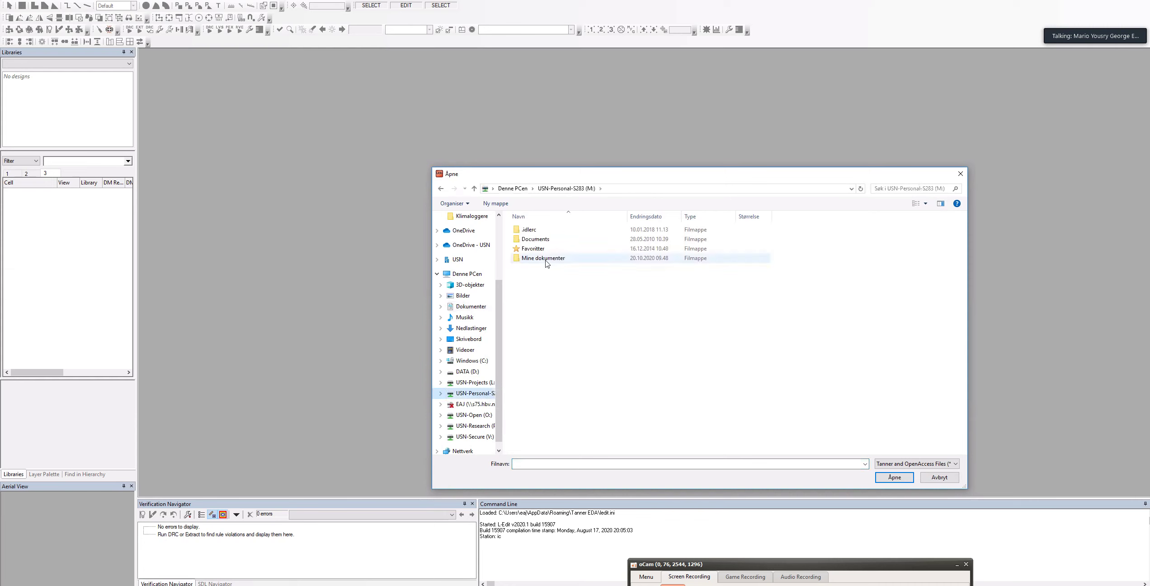
{"action": "double_click", "coordinate": [546, 261]}
{"action": "double_click", "coordinate": [534, 266]}
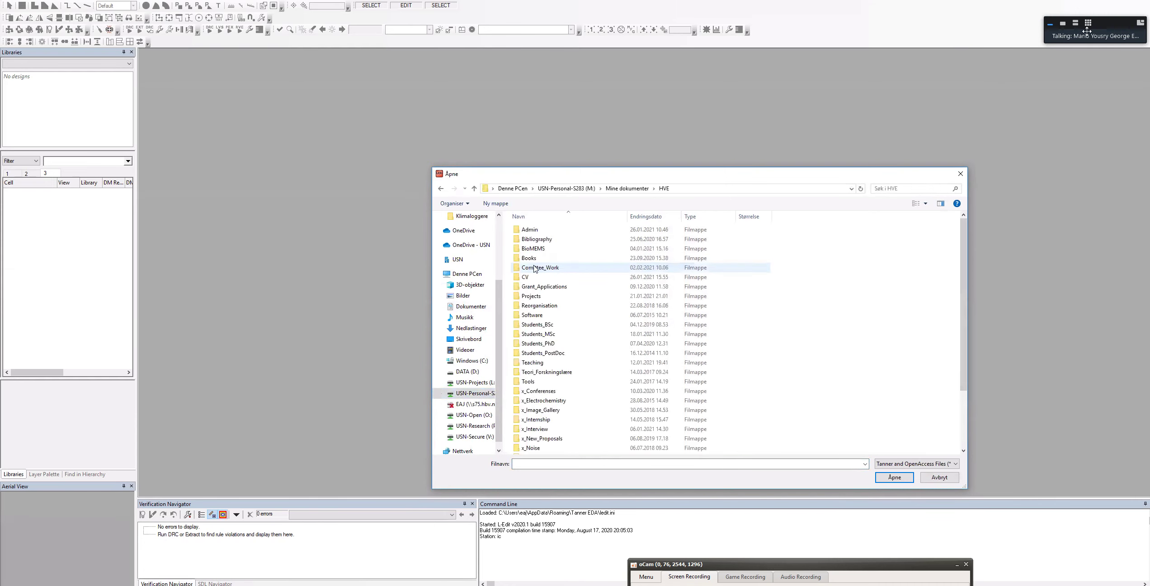
{"action": "double_click", "coordinate": [532, 362]}
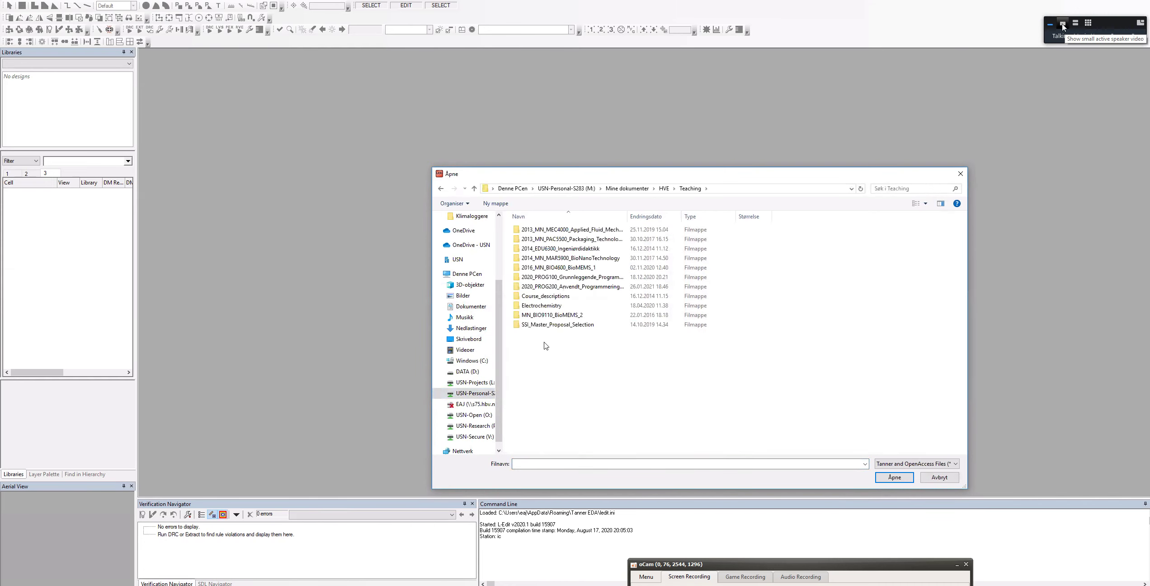
{"action": "left_click", "coordinate": [1077, 23]}
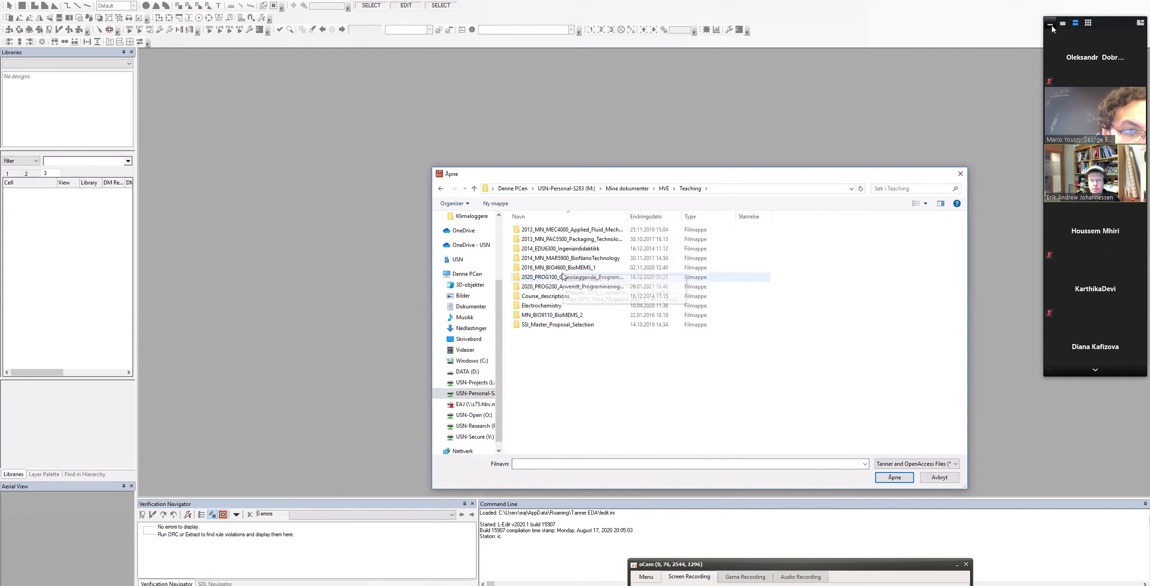
Step: Open the L-Edit_Sample_File layout from 2016_MN_BIO4600_BioMEMS_1, 2021_BioMEMS, Lab, L-Edit_Tutorial
{"action": "double_click", "coordinate": [563, 269]}
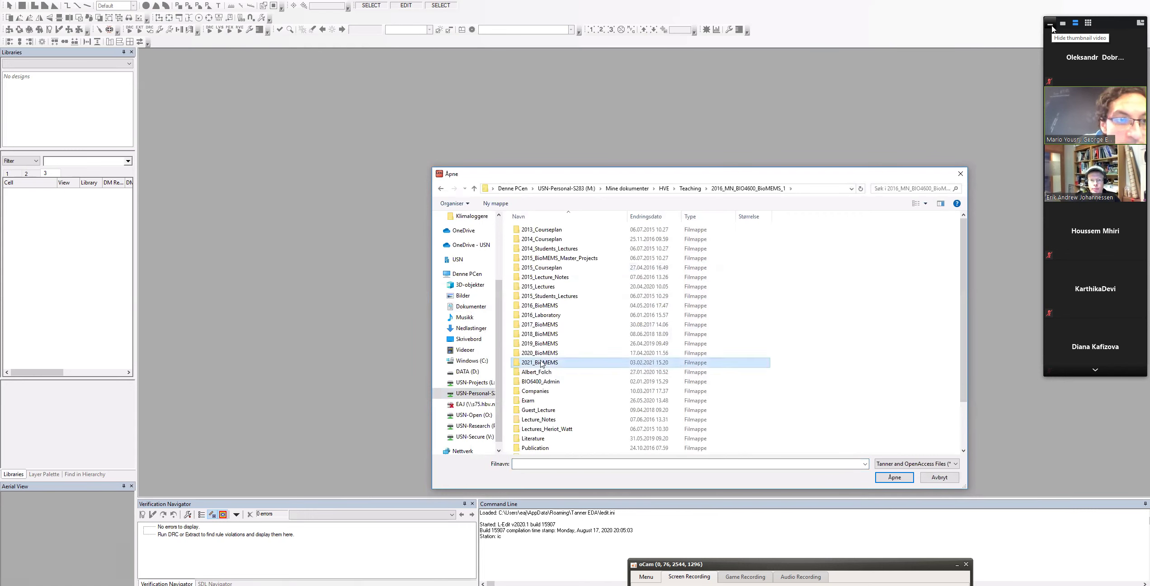
{"action": "double_click", "coordinate": [541, 362]}
{"action": "double_click", "coordinate": [528, 249]}
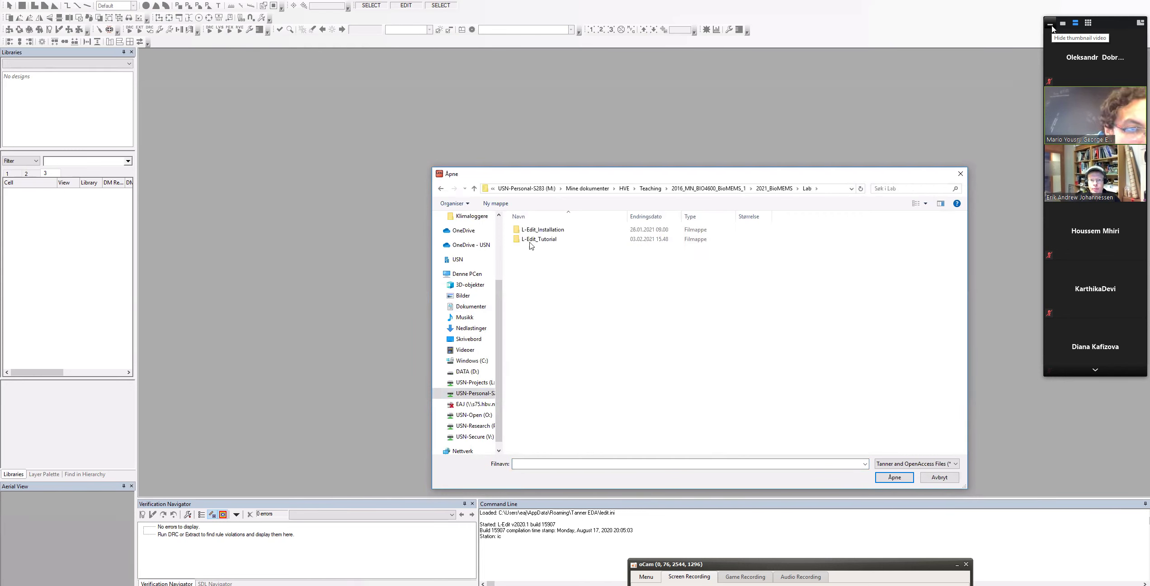
{"action": "left_click", "coordinate": [535, 241]}
{"action": "double_click", "coordinate": [535, 241]}
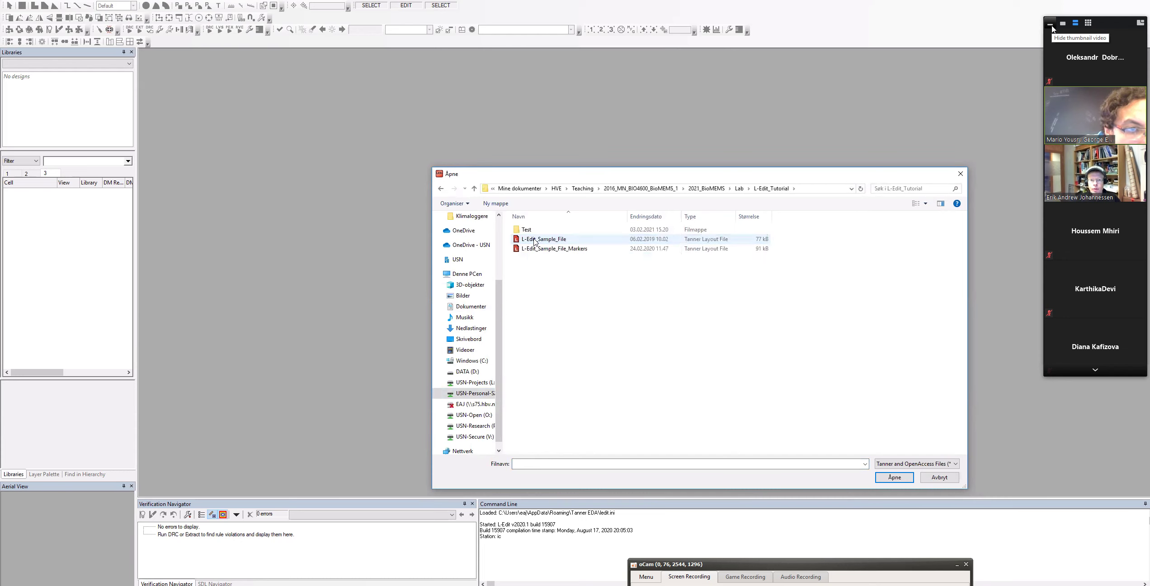
{"action": "left_click", "coordinate": [1098, 373]}
{"action": "left_click", "coordinate": [532, 239]}
Step: Look through the meeting participant thumbnails and hide the thumbnail video
{"action": "left_click", "coordinate": [1098, 372]}
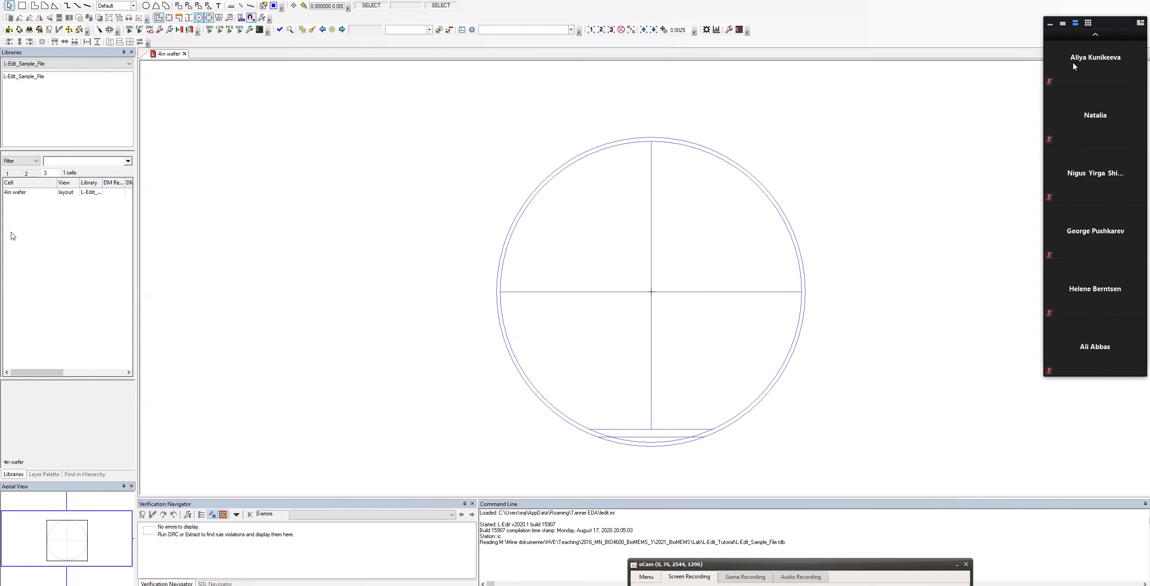
{"action": "left_click", "coordinate": [1095, 34]}
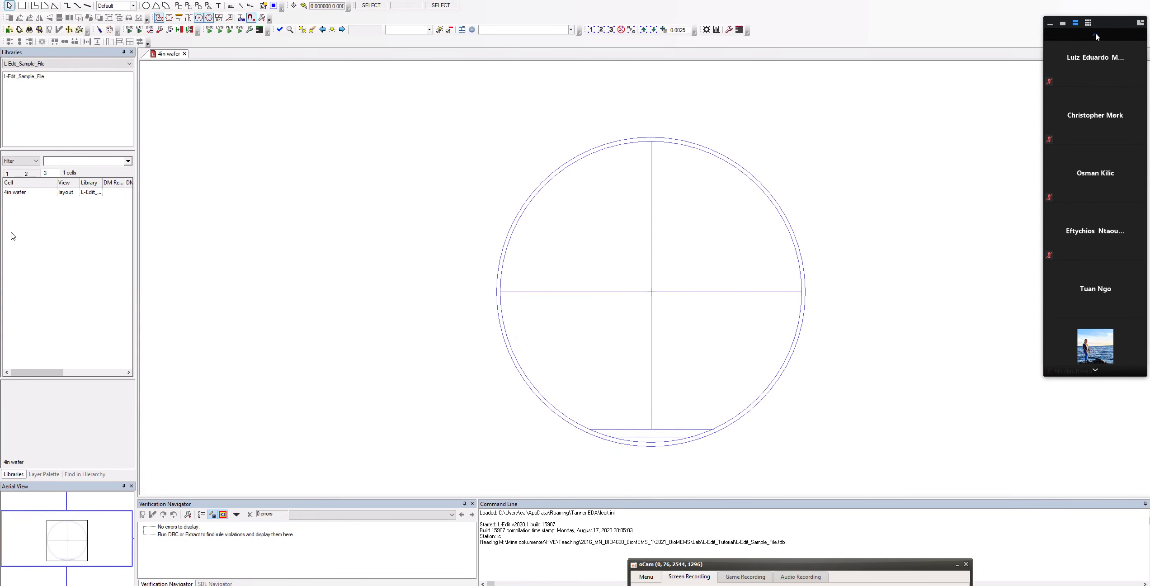
{"action": "left_click", "coordinate": [1050, 25]}
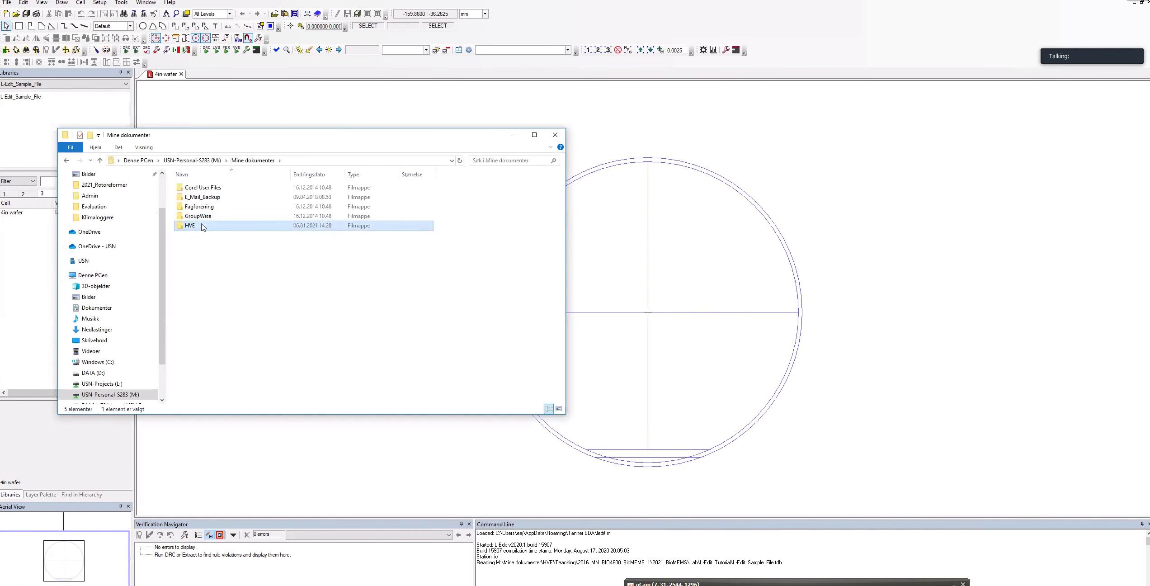
Step: Open the L-Edit_Tutorial PDF in File Explorer from HVE, Teaching, 2016_MN_BIO4600_BioMEMS_1, 2021_BioMEMS, Lab, L-Edit_Tutorial
{"action": "double_click", "coordinate": [194, 226]}
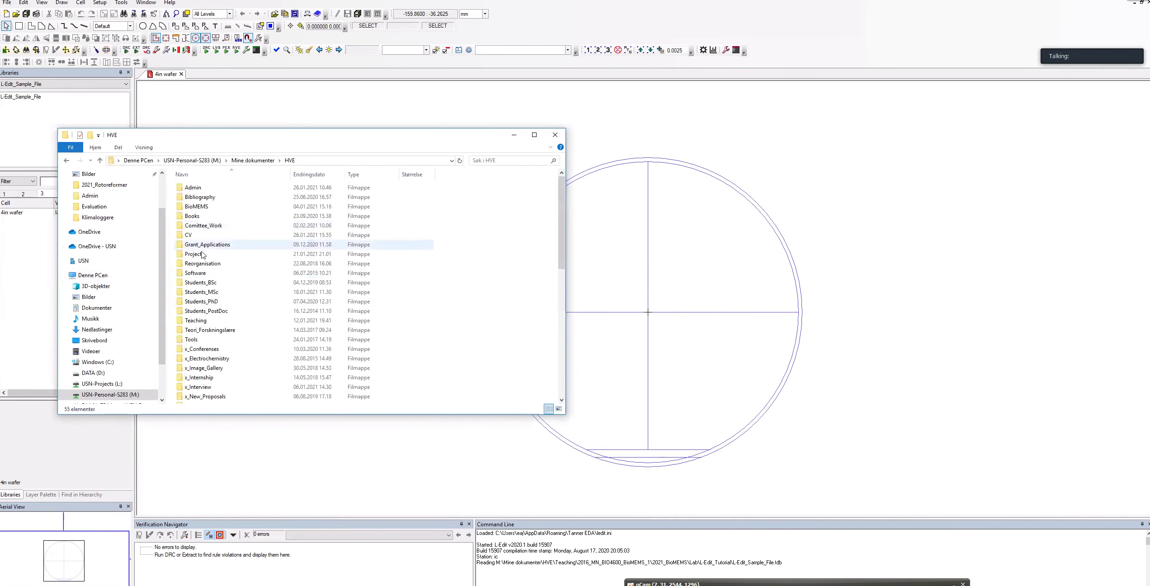
{"action": "double_click", "coordinate": [205, 321]}
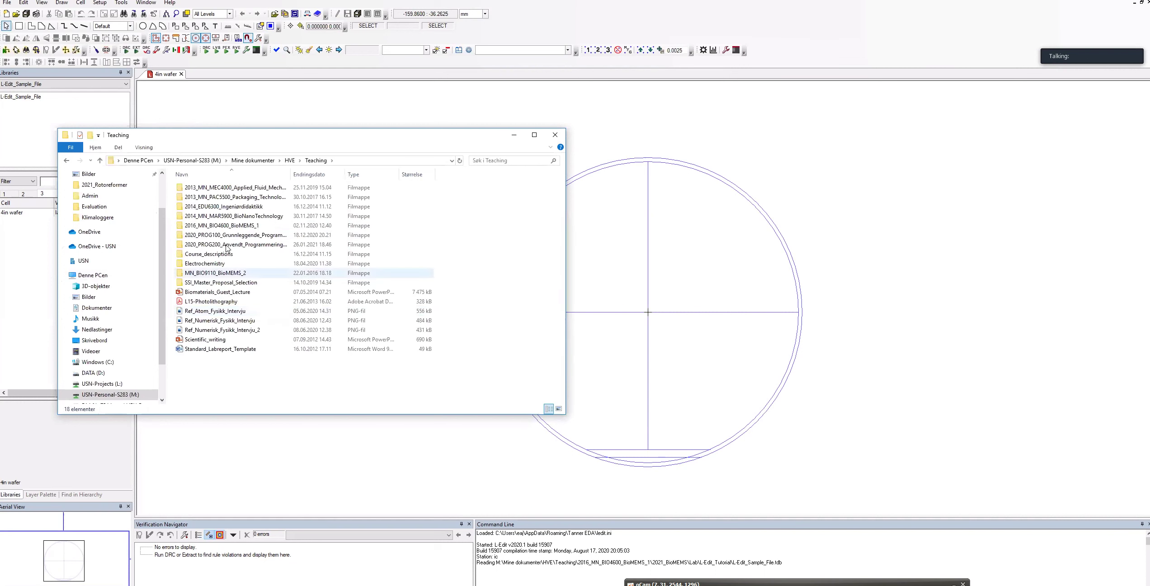
{"action": "left_click", "coordinate": [222, 226]}
{"action": "double_click", "coordinate": [221, 226]}
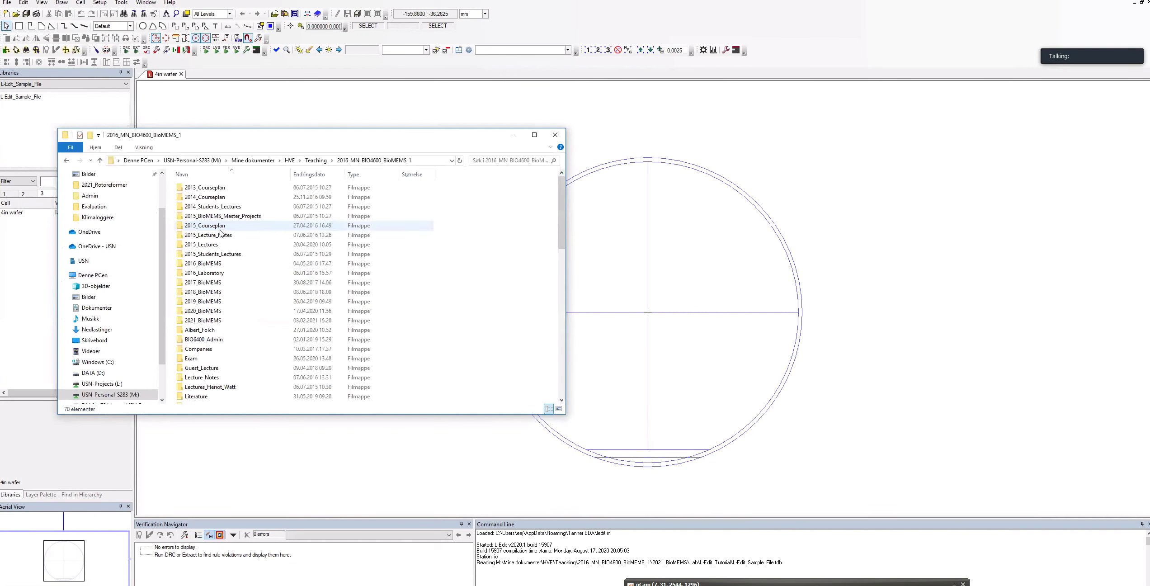
{"action": "double_click", "coordinate": [204, 322]}
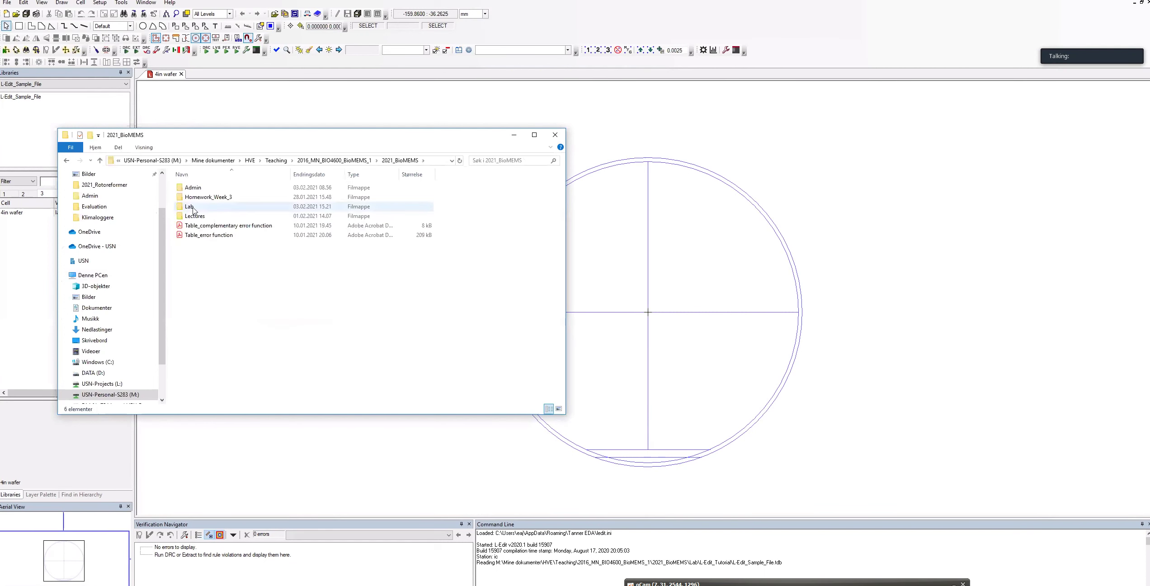
{"action": "double_click", "coordinate": [193, 210]}
{"action": "double_click", "coordinate": [197, 201]}
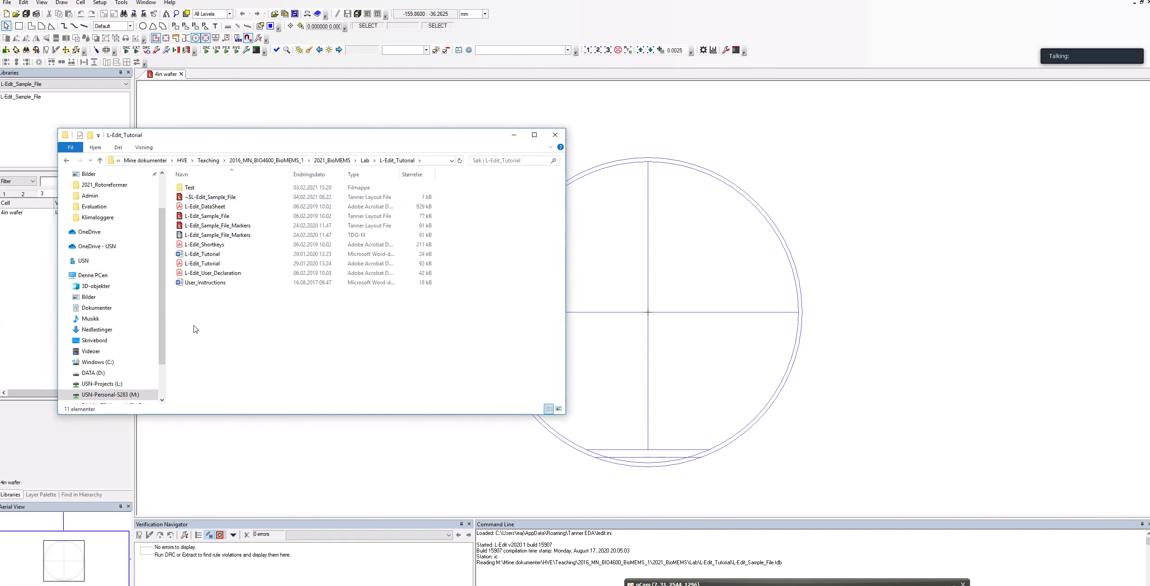
{"action": "double_click", "coordinate": [206, 264]}
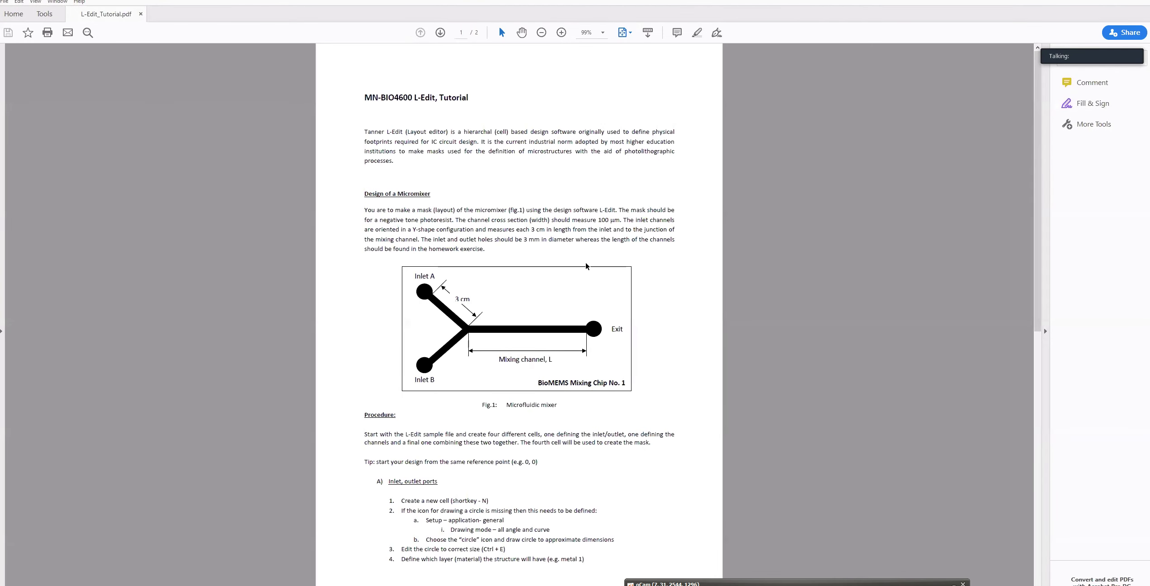
Step: Switch to the course site in the browser, view the L-Edit Tutorial (Laboratory X) announcement, and open the course overview's L-Edit page
{"action": "key", "text": "alt+Tab"}
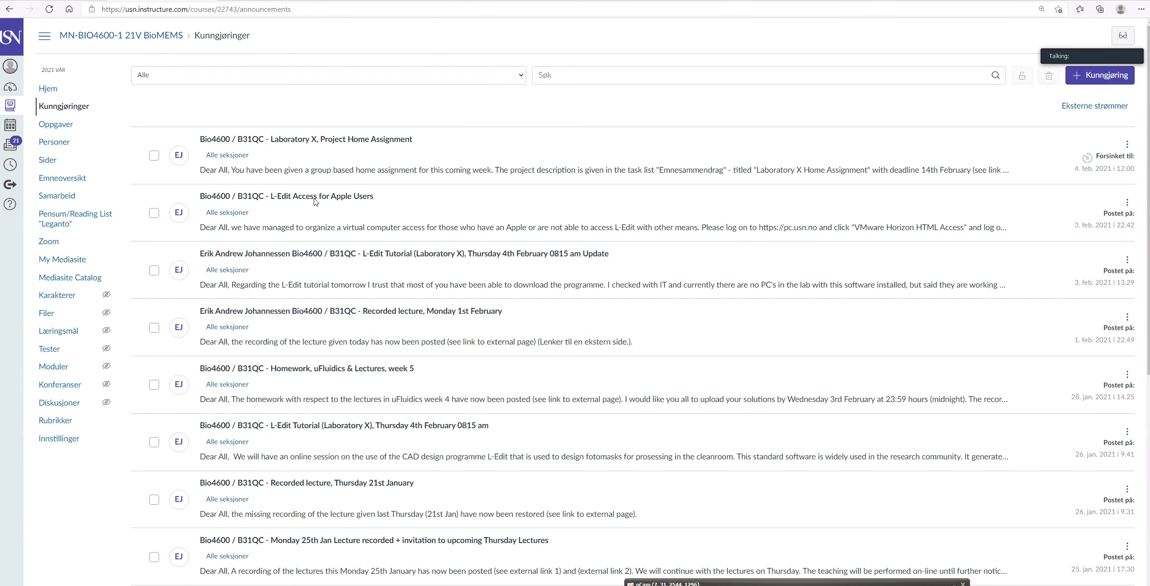
{"action": "left_click", "coordinate": [348, 425]}
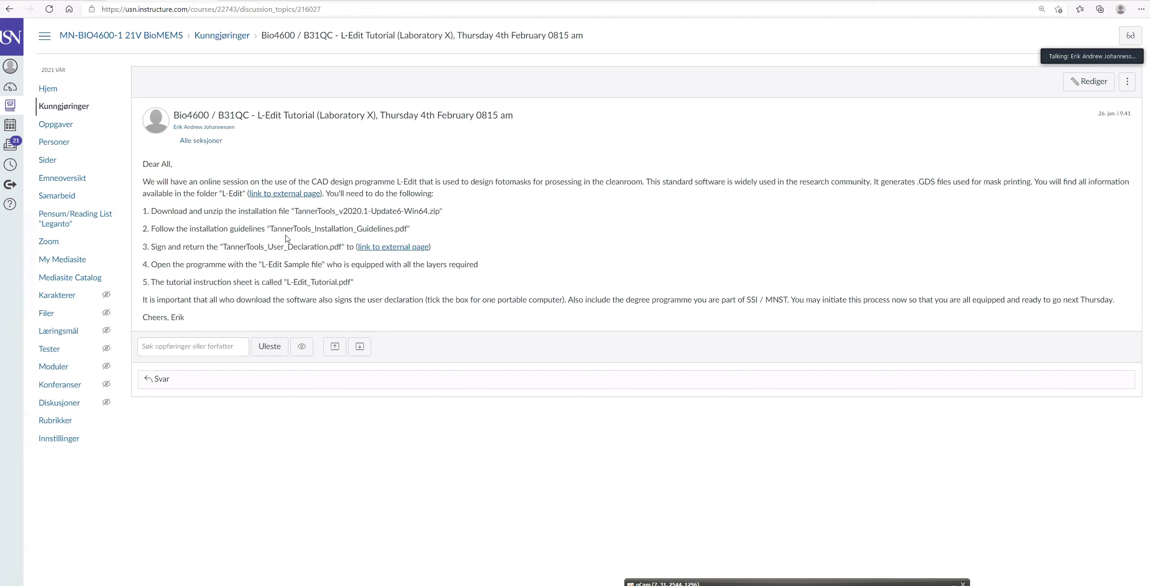
{"action": "left_click", "coordinate": [63, 179]}
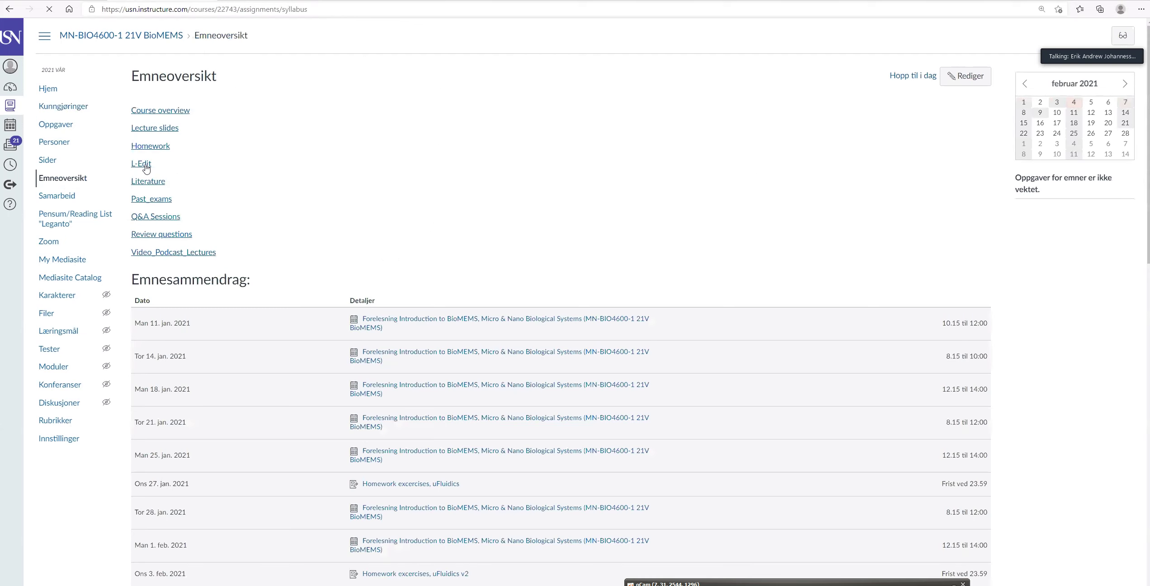
{"action": "left_click", "coordinate": [145, 164]}
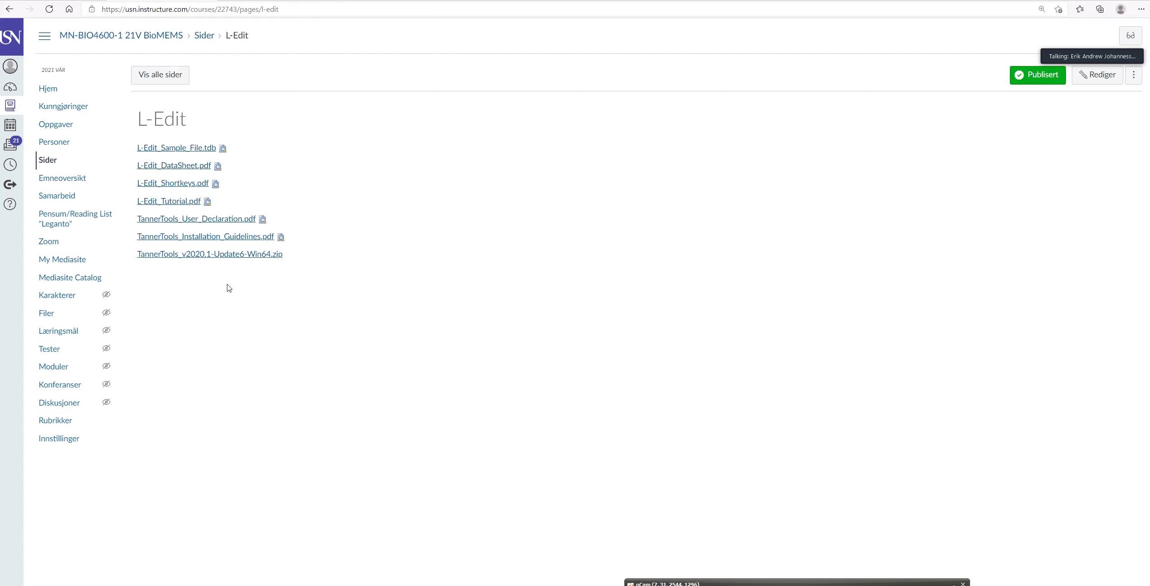
Step: Open TannerTools_Installation_Guidelines.pdf and review the installation slides up to the server license setup
{"action": "left_click", "coordinate": [208, 240]}
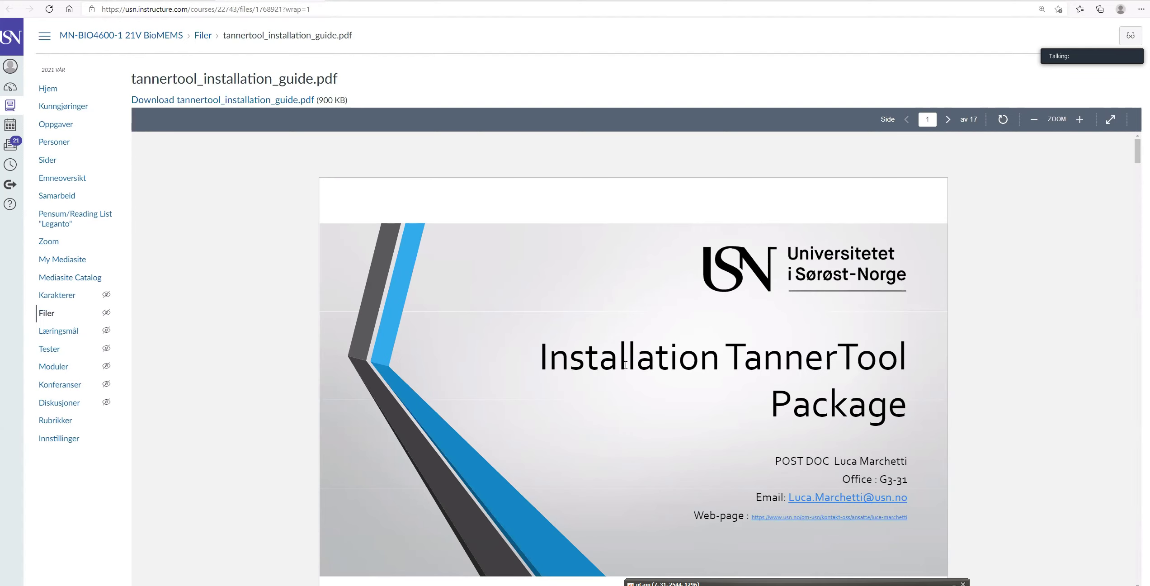
{"action": "scroll", "coordinate": [626, 365], "scroll_direction": "down", "scroll_amount": 10}
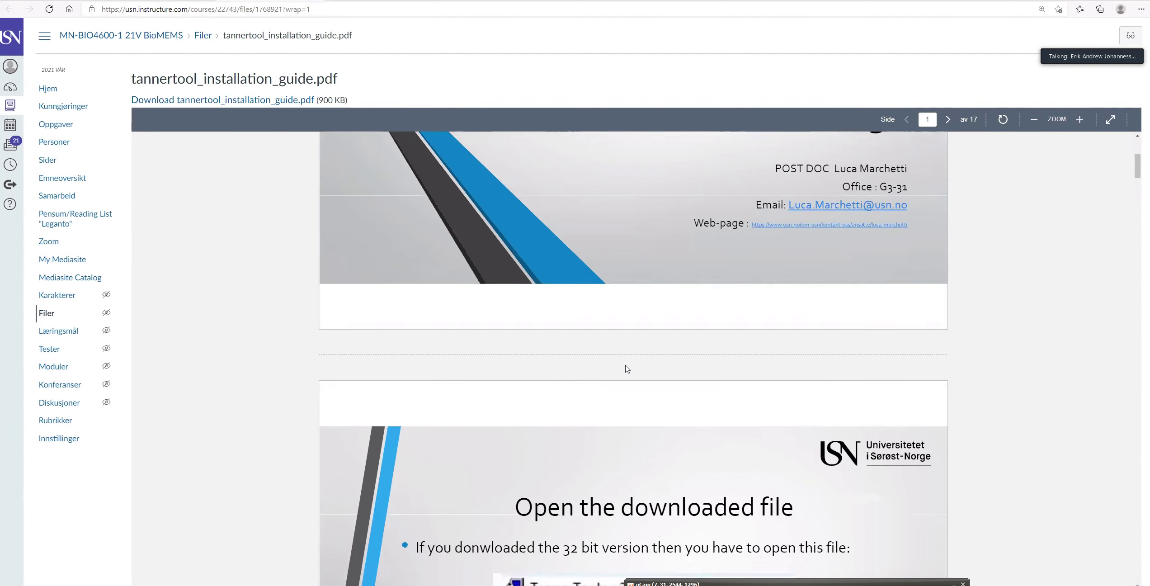
{"action": "scroll", "coordinate": [627, 370], "scroll_direction": "down", "scroll_amount": 10}
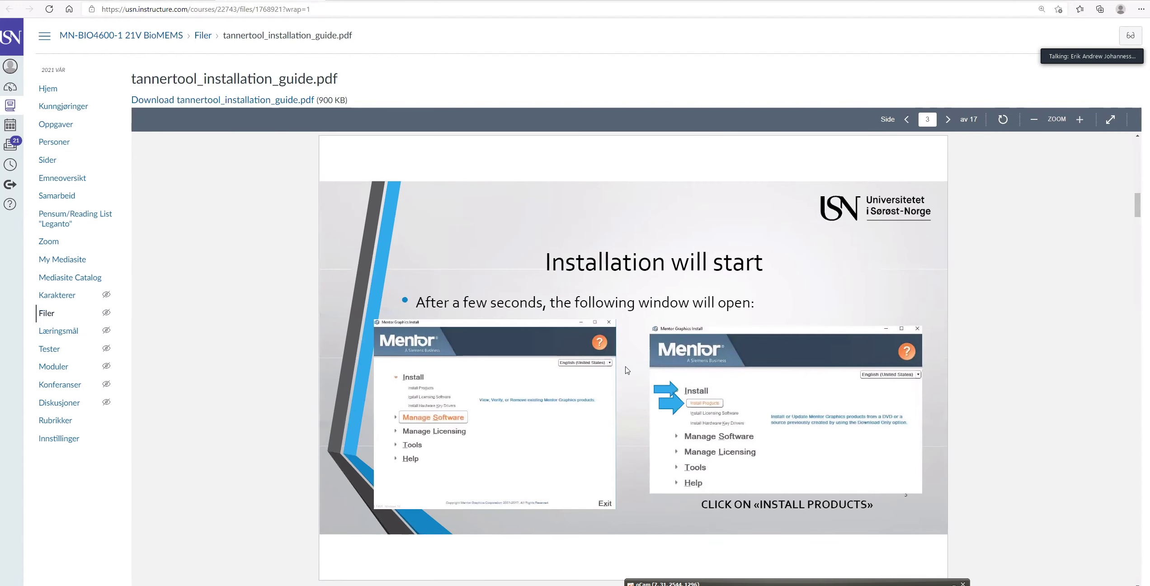
{"action": "scroll", "coordinate": [627, 370], "scroll_direction": "down", "scroll_amount": 2}
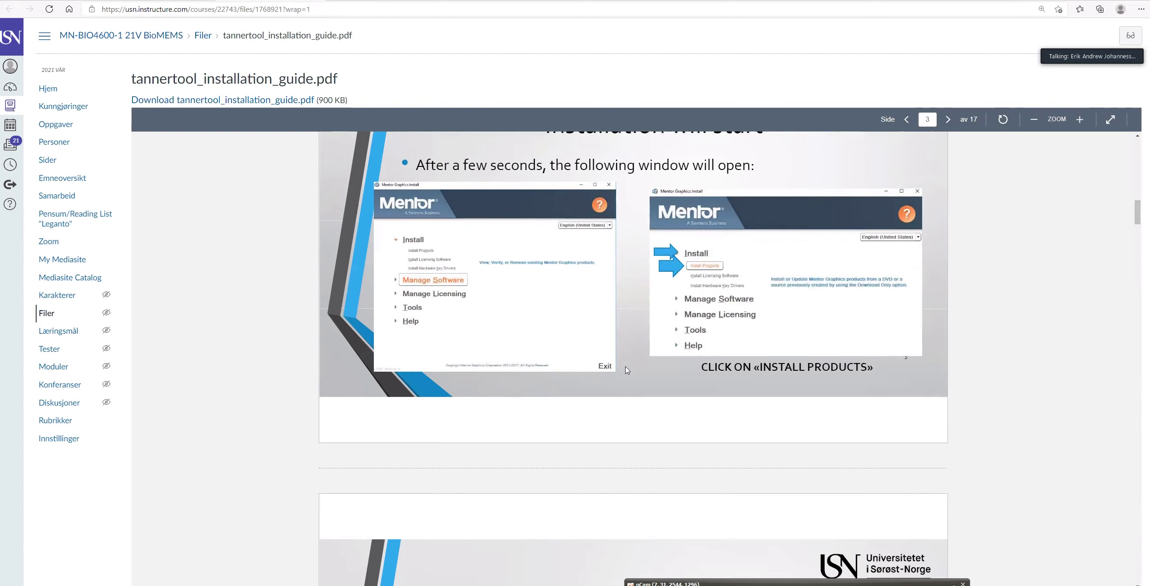
{"action": "scroll", "coordinate": [627, 370], "scroll_direction": "down", "scroll_amount": 12}
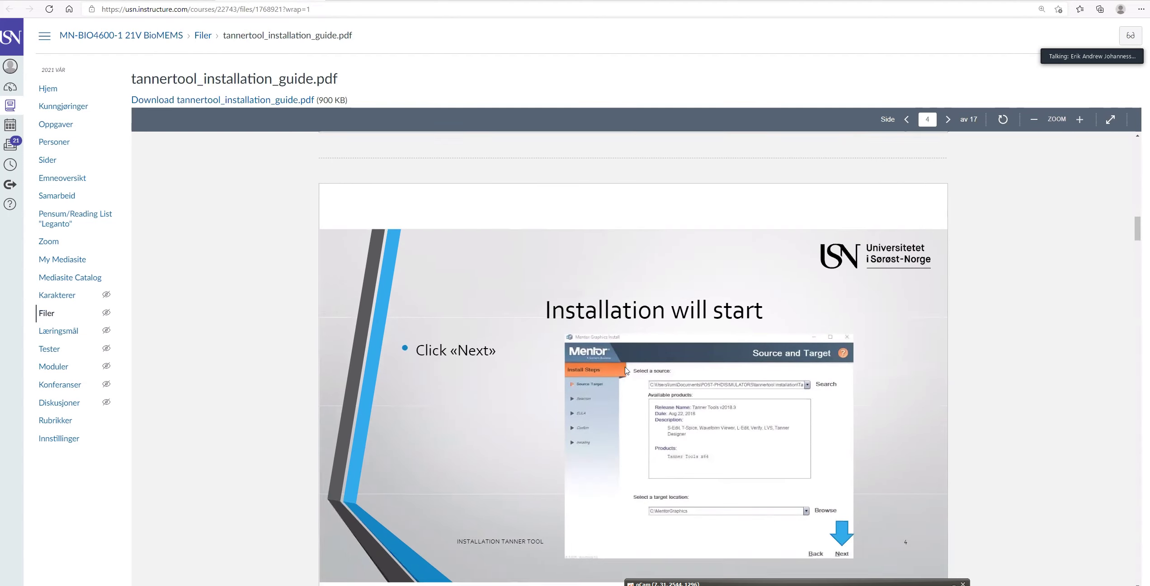
{"action": "scroll", "coordinate": [627, 370], "scroll_direction": "down", "scroll_amount": 20}
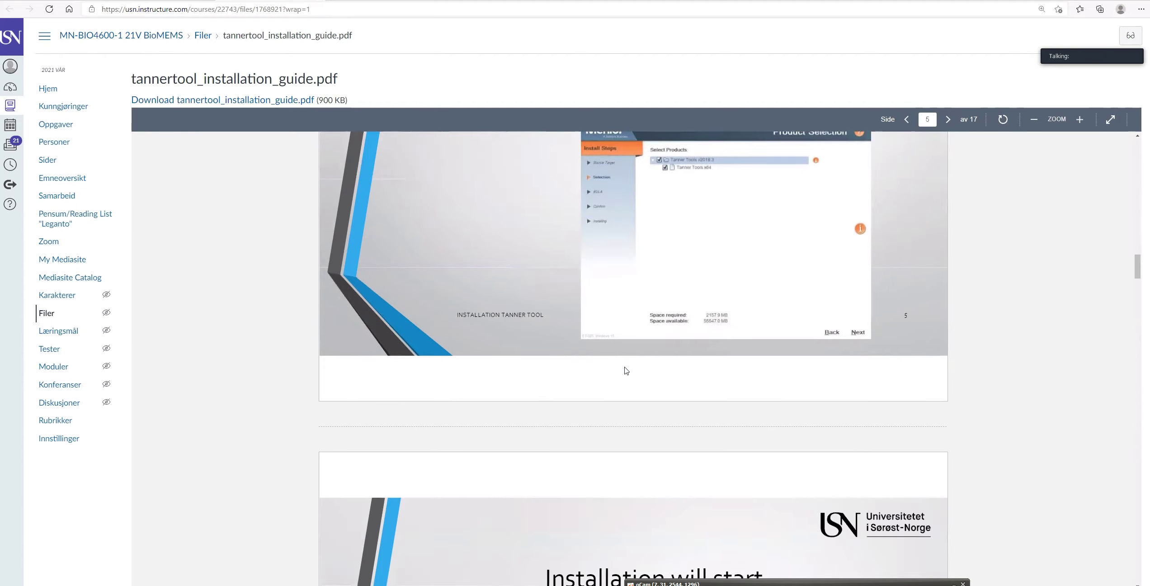
{"action": "scroll", "coordinate": [625, 367], "scroll_direction": "down", "scroll_amount": 20}
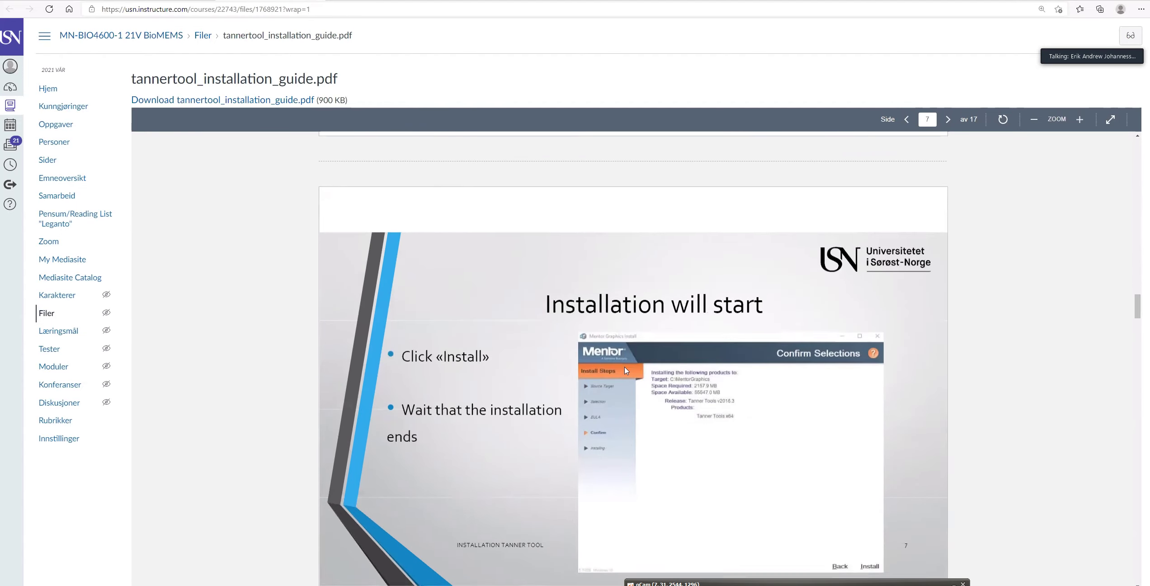
{"action": "scroll", "coordinate": [626, 370], "scroll_direction": "down", "scroll_amount": 5}
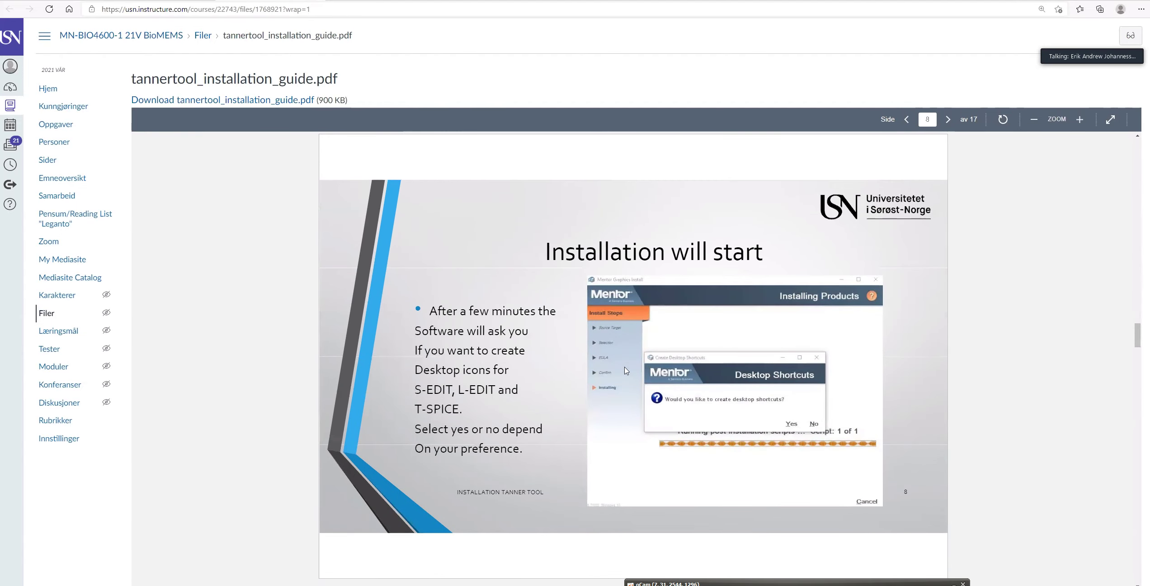
{"action": "scroll", "coordinate": [626, 371], "scroll_direction": "down", "scroll_amount": 15}
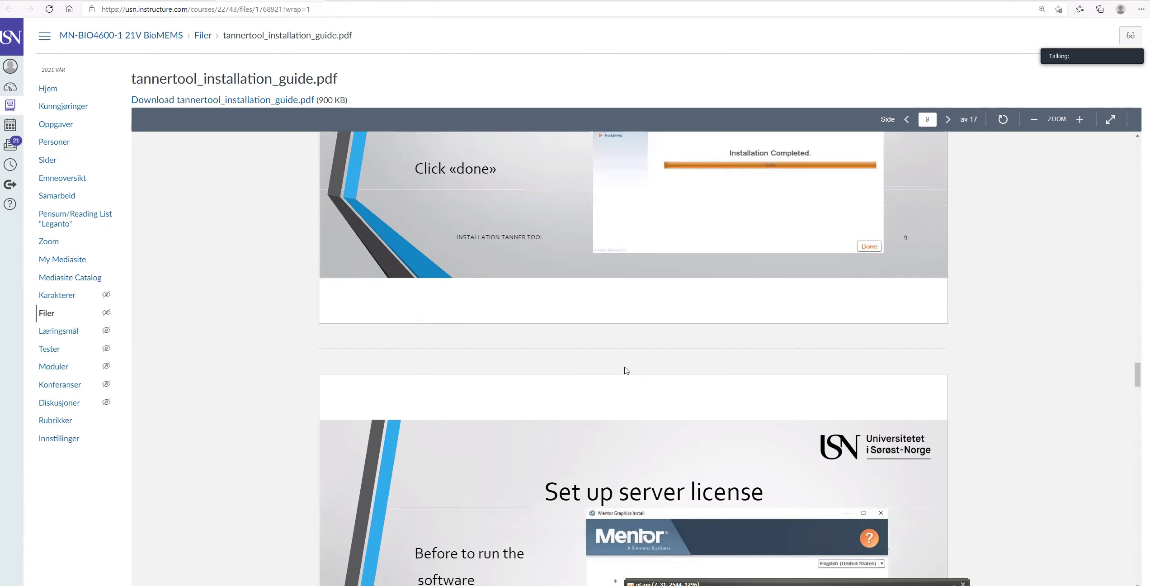
{"action": "scroll", "coordinate": [626, 371], "scroll_direction": "down", "scroll_amount": 10}
{"action": "scroll", "coordinate": [626, 370], "scroll_direction": "up", "scroll_amount": 2}
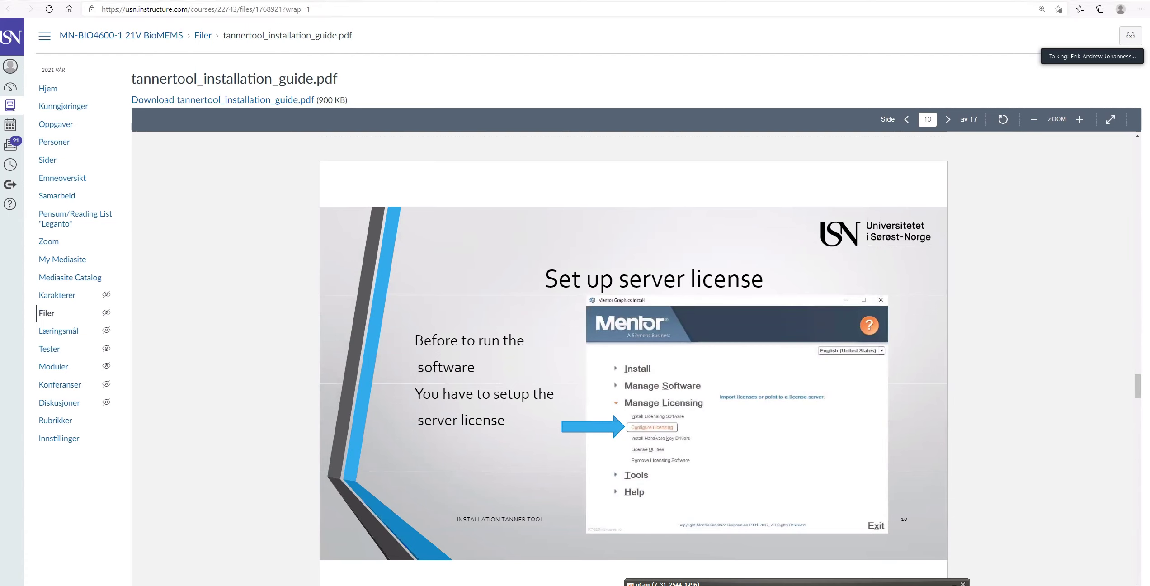
Step: Browse the installed programs in the Start menu's Mentor and Mentor Graphics folders to find the Mentor installer and L-Edit tools
{"action": "key", "text": "super"}
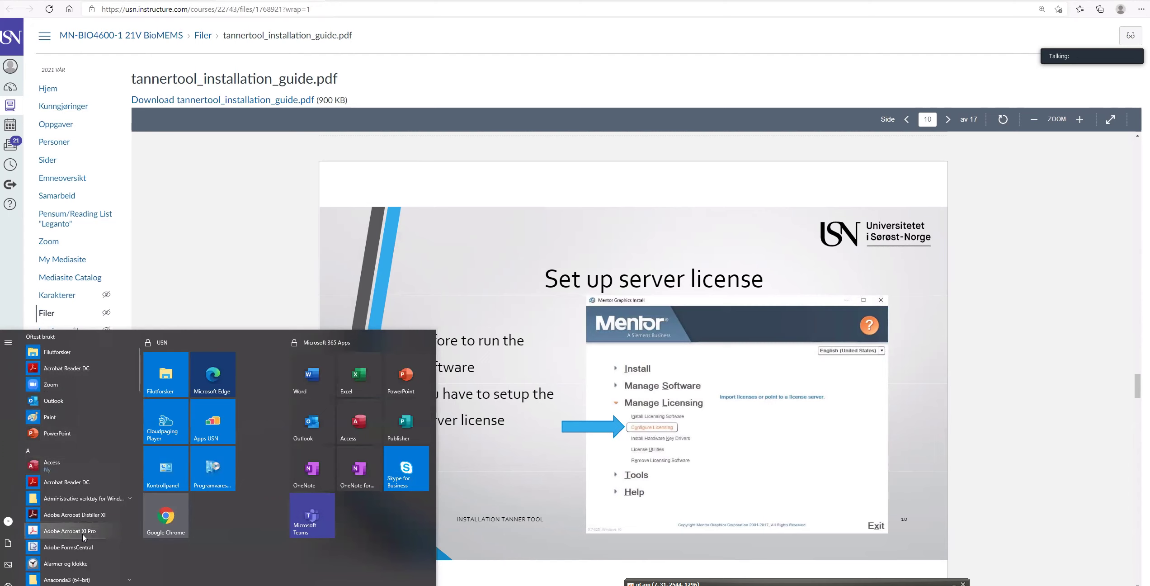
{"action": "scroll", "coordinate": [83, 534], "scroll_direction": "down", "scroll_amount": 10}
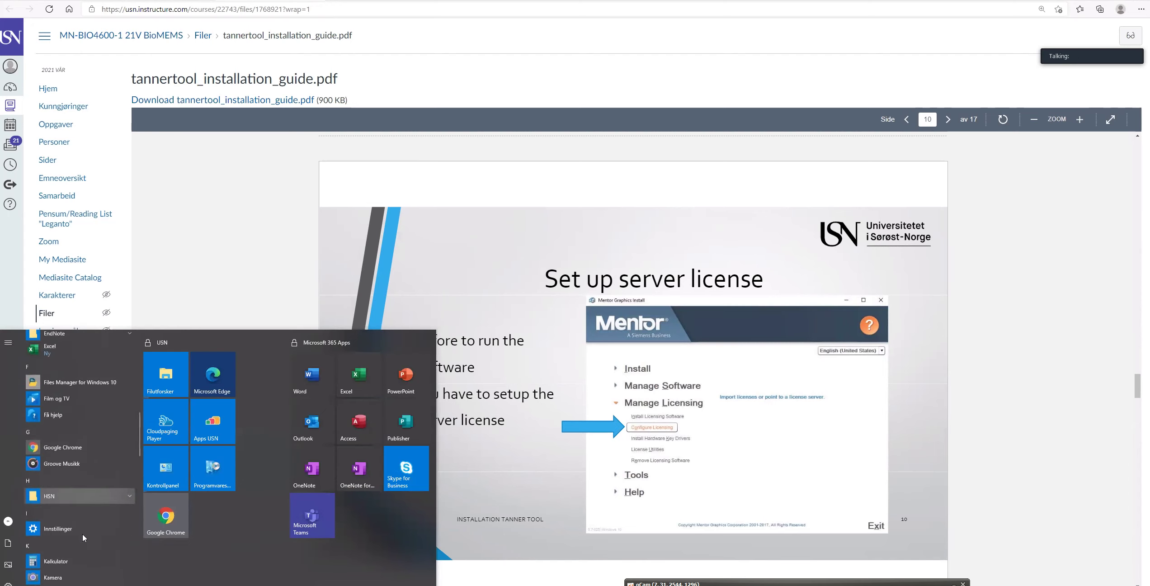
{"action": "scroll", "coordinate": [83, 534], "scroll_direction": "down", "scroll_amount": 5}
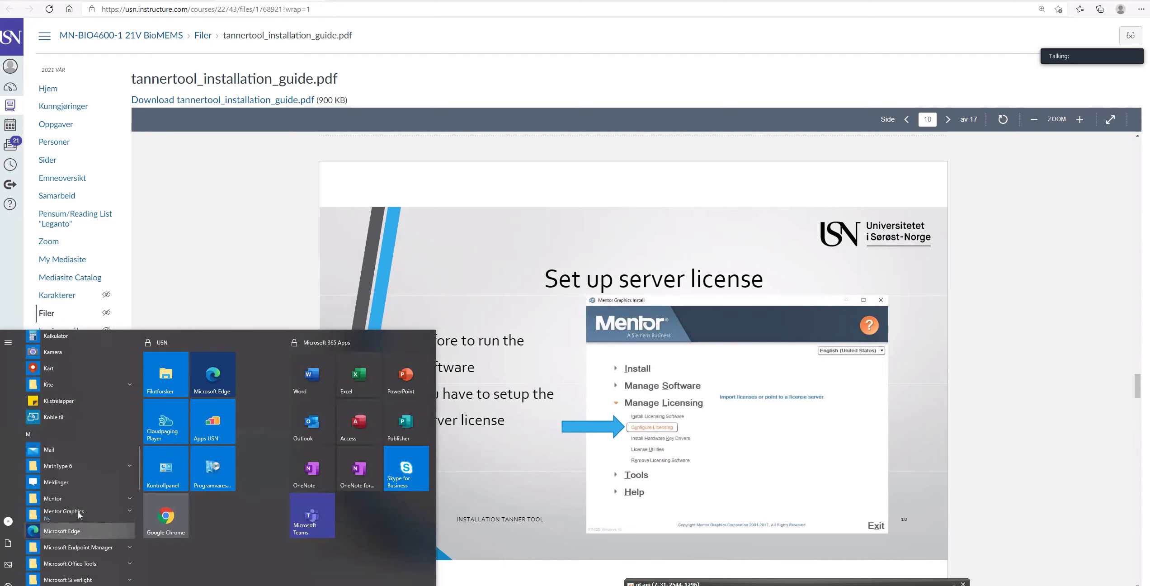
{"action": "left_click", "coordinate": [68, 500]}
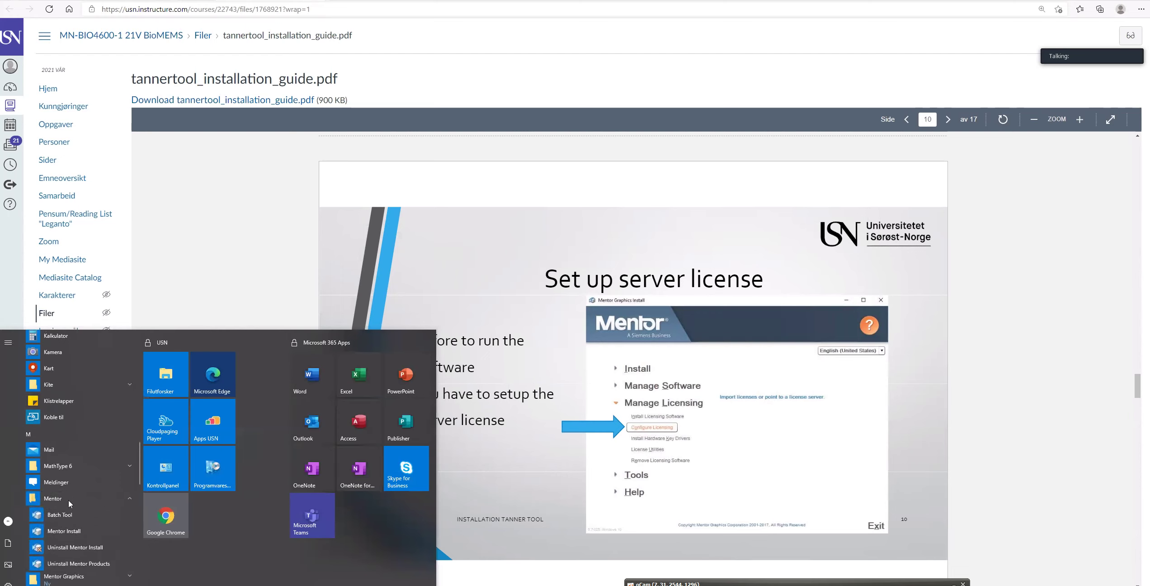
{"action": "left_click", "coordinate": [63, 577]}
{"action": "scroll", "coordinate": [63, 579], "scroll_direction": "down", "scroll_amount": 3}
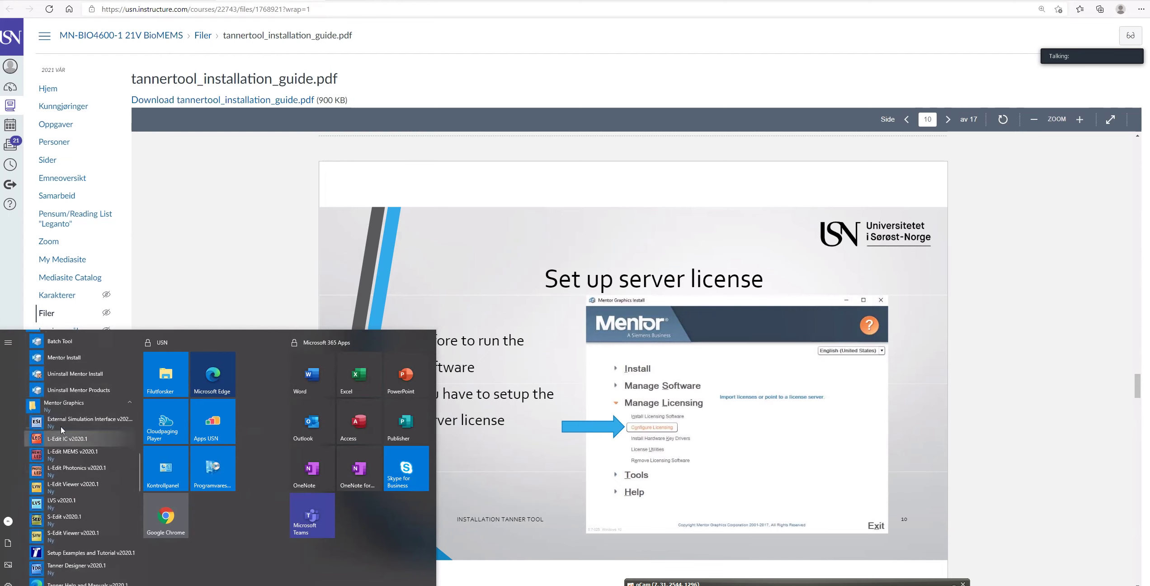
{"action": "scroll", "coordinate": [70, 491], "scroll_direction": "down", "scroll_amount": 3}
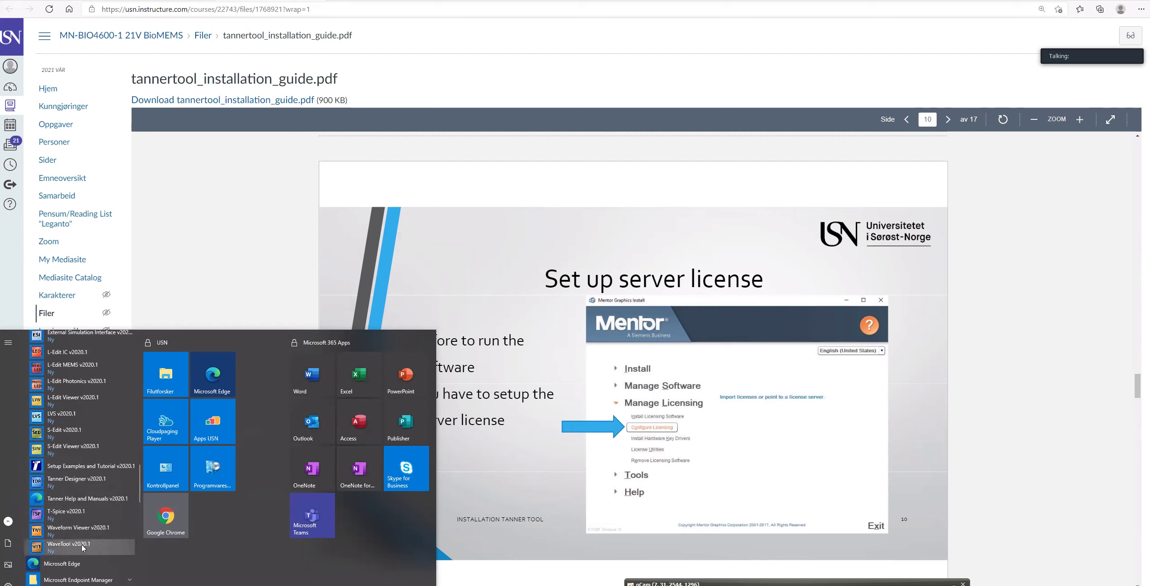
{"action": "scroll", "coordinate": [79, 518], "scroll_direction": "up", "scroll_amount": 3}
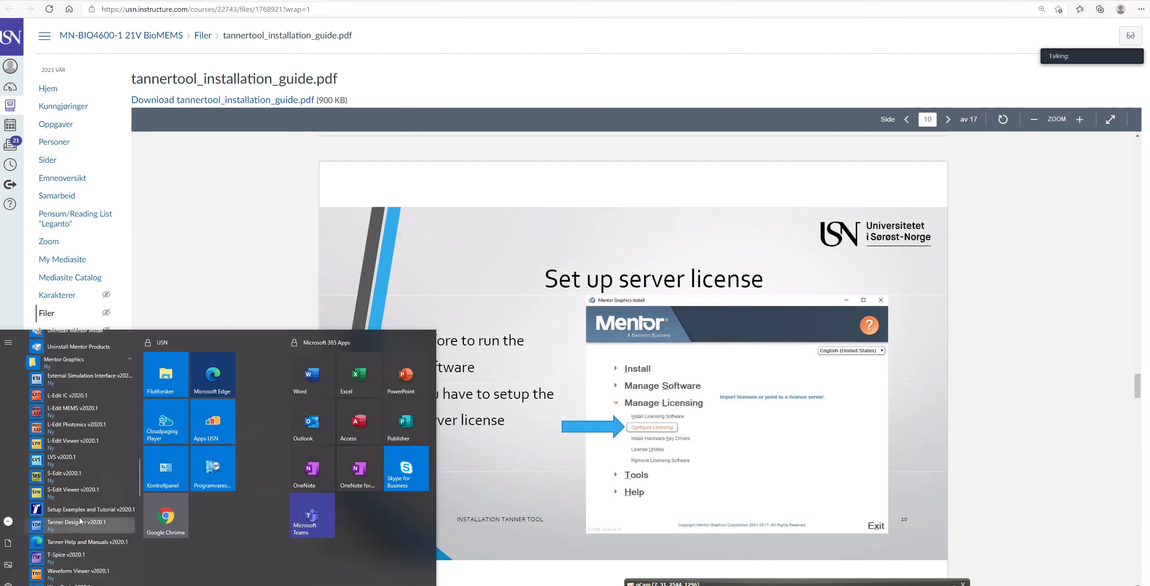
{"action": "scroll", "coordinate": [79, 517], "scroll_direction": "up", "scroll_amount": 2}
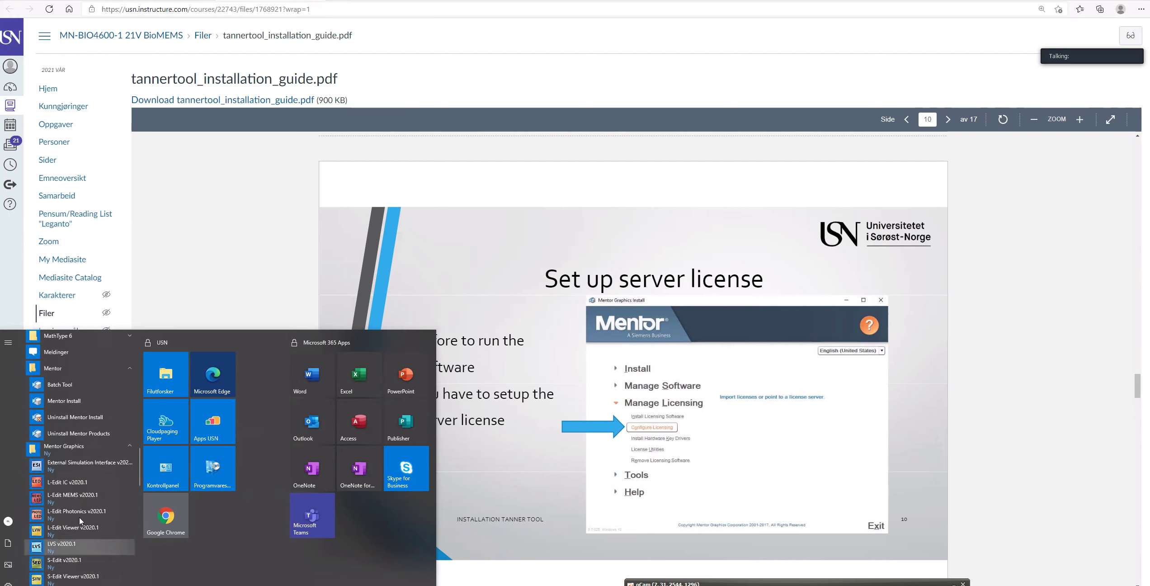
{"action": "scroll", "coordinate": [79, 517], "scroll_direction": "up", "scroll_amount": 2}
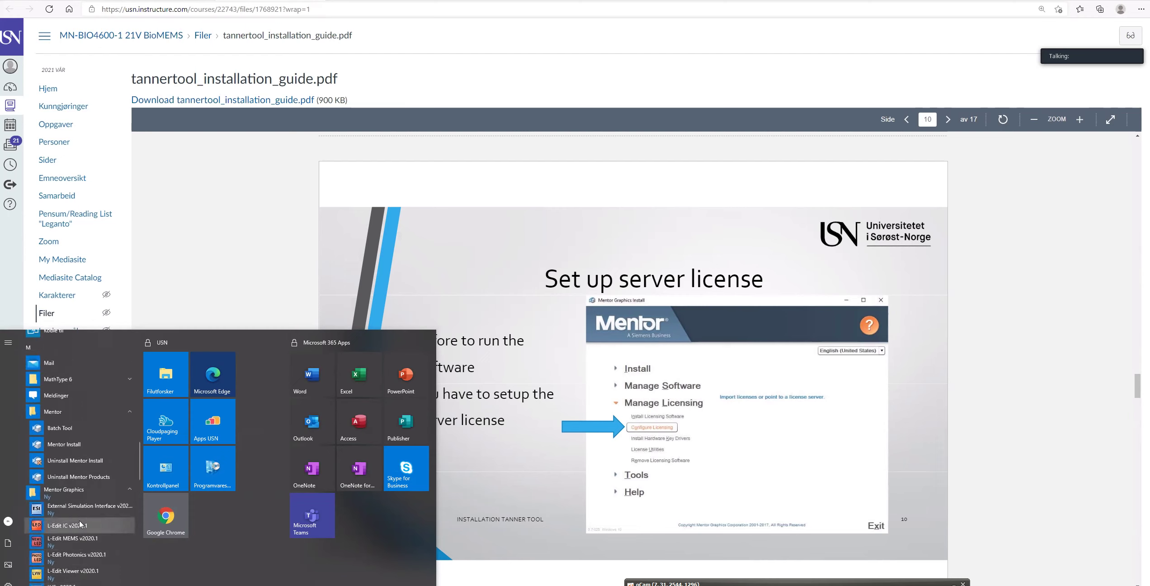
{"action": "left_click", "coordinate": [64, 430]}
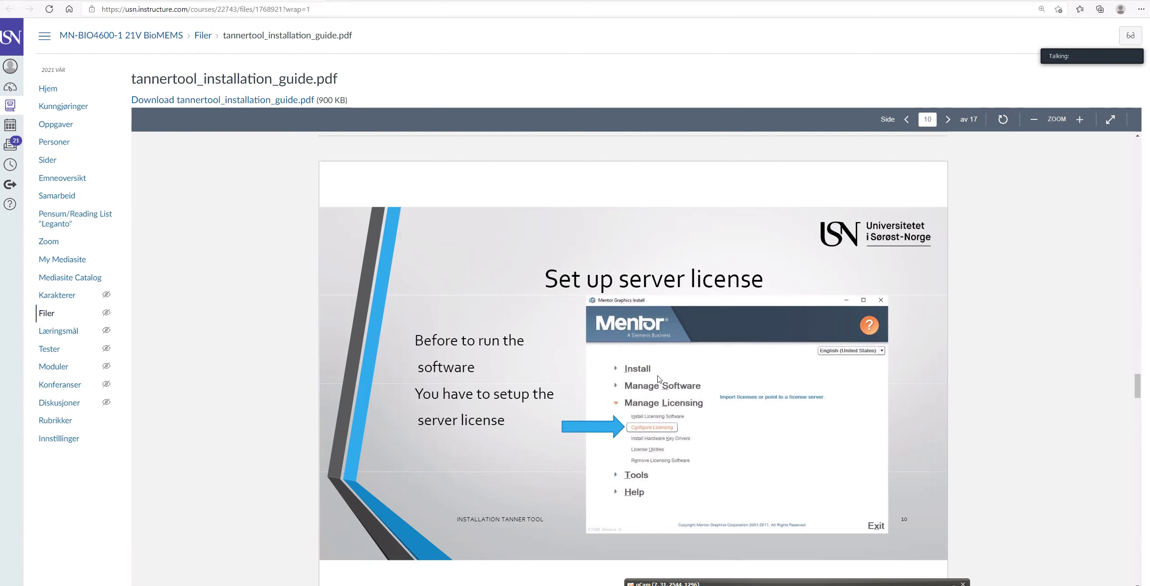
Step: Enlarge the installation guide's slide on setting up the server license for reading
{"action": "scroll", "coordinate": [658, 412], "scroll_direction": "down", "scroll_amount": 1}
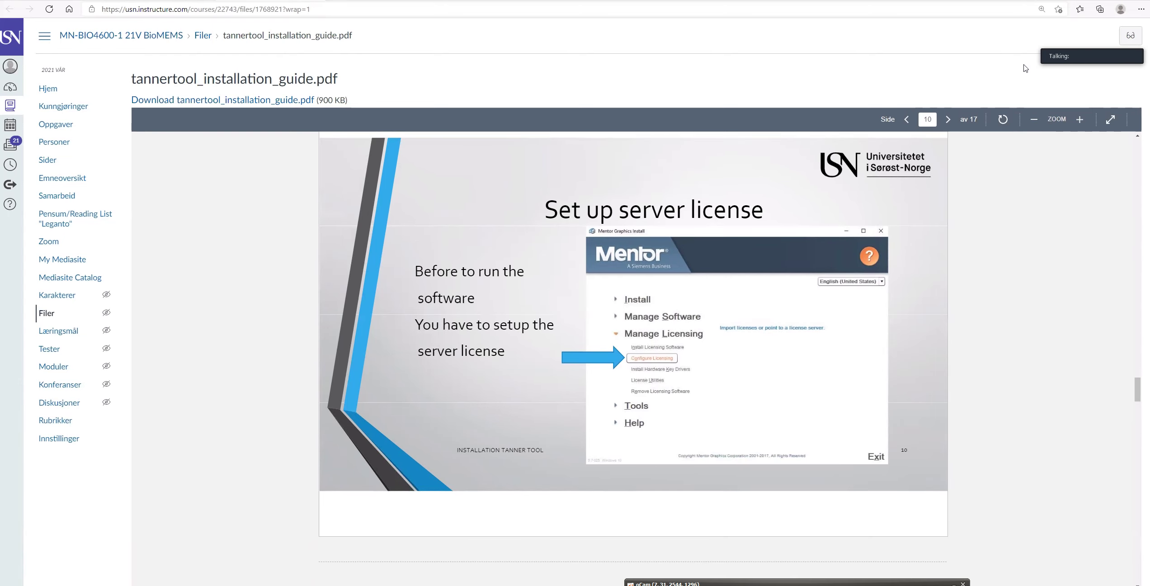
{"action": "left_click", "coordinate": [1080, 120]}
{"action": "left_click", "coordinate": [1080, 120]}
{"action": "scroll", "coordinate": [943, 204], "scroll_direction": "up", "scroll_amount": 3}
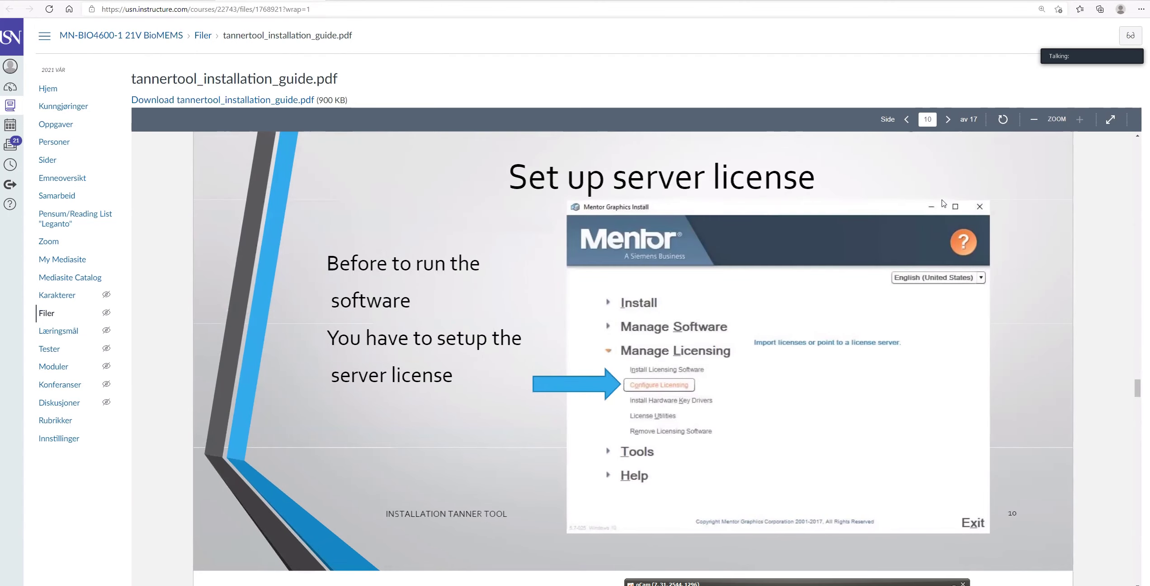
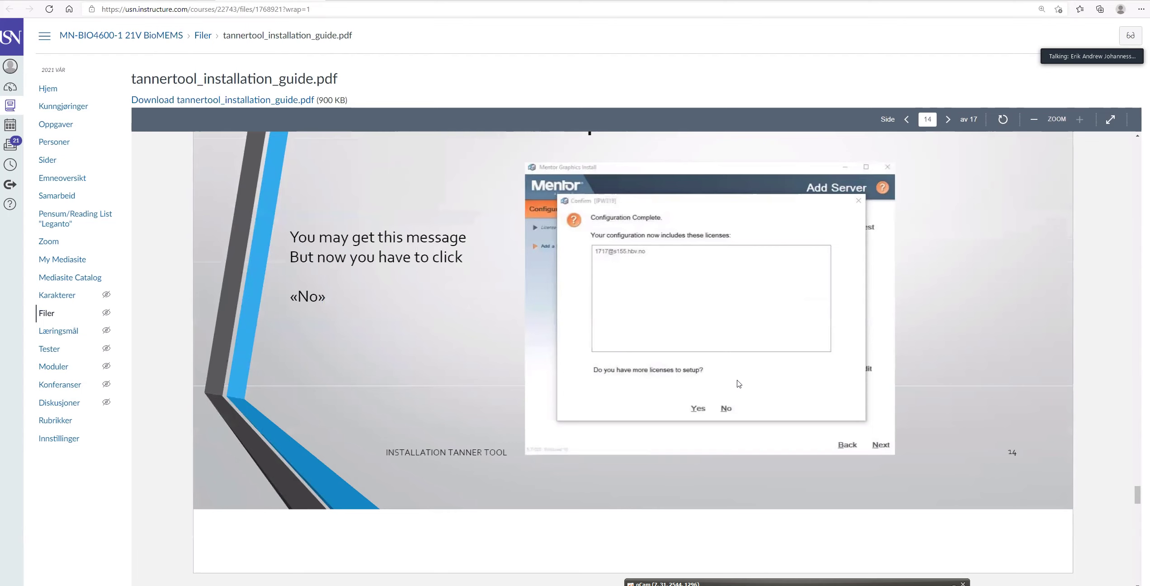
Step: Review the guide's closing slides on exiting the installer and the installed Tanner program icons
{"action": "scroll", "coordinate": [727, 415], "scroll_direction": "down", "scroll_amount": 2}
{"action": "scroll", "coordinate": [728, 415], "scroll_direction": "down", "scroll_amount": 15}
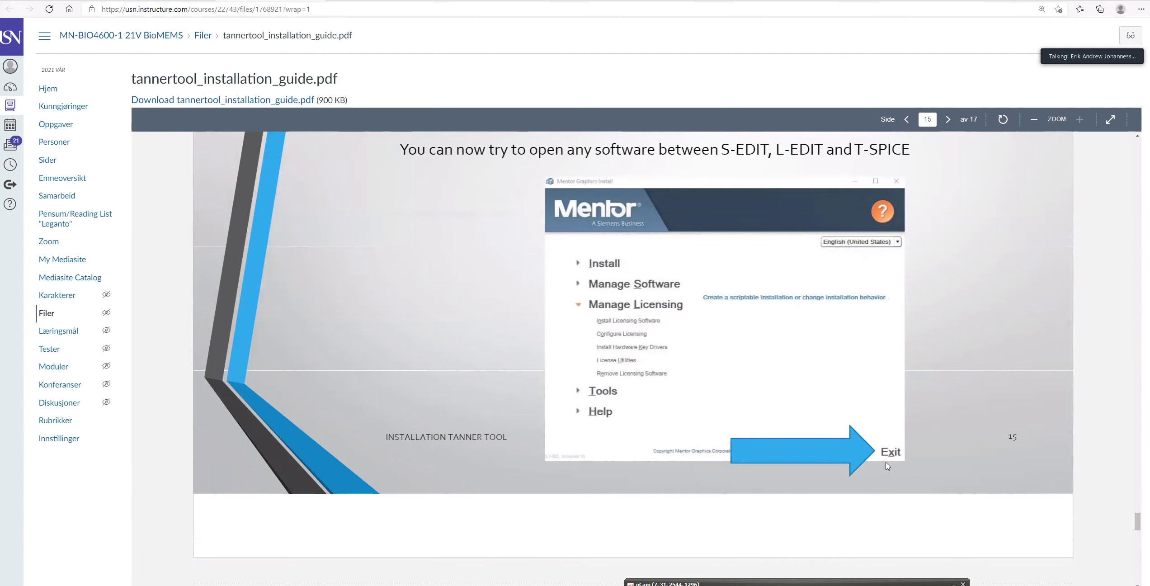
{"action": "scroll", "coordinate": [887, 466], "scroll_direction": "down", "scroll_amount": 10}
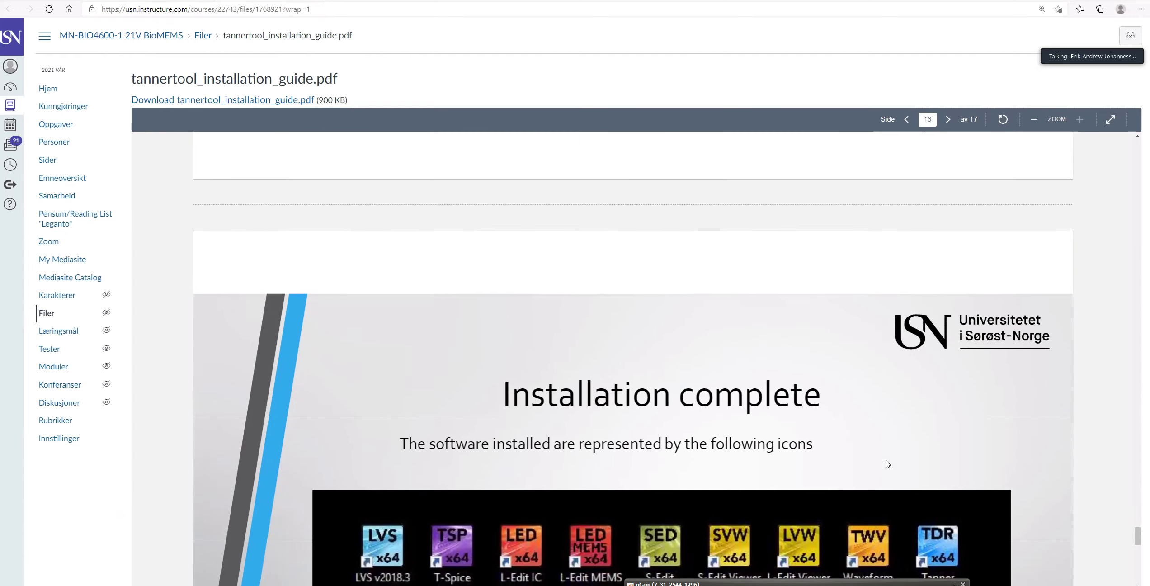
{"action": "scroll", "coordinate": [886, 457], "scroll_direction": "down", "scroll_amount": 5}
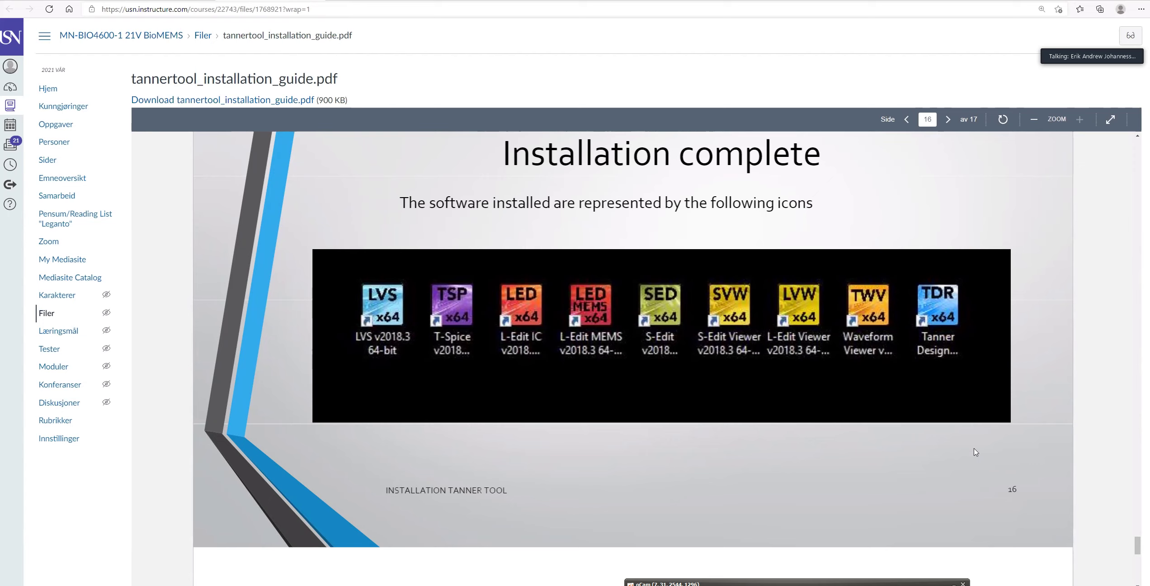
{"action": "scroll", "coordinate": [1003, 511], "scroll_direction": "down", "scroll_amount": 2}
{"action": "scroll", "coordinate": [1022, 497], "scroll_direction": "up", "scroll_amount": 2}
{"action": "scroll", "coordinate": [582, 194], "scroll_direction": "down", "scroll_amount": 3}
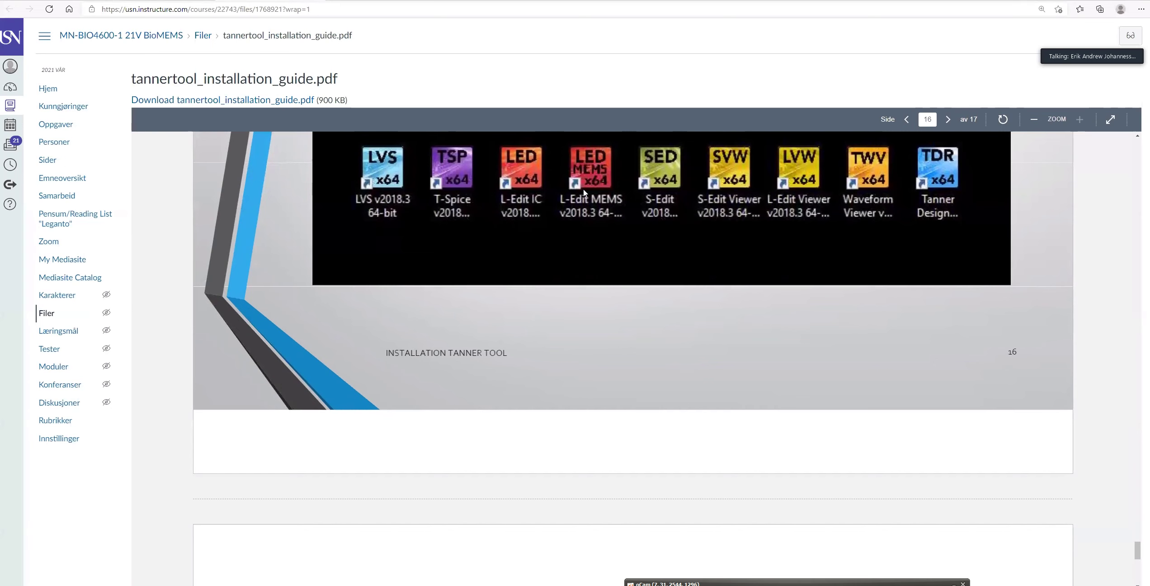
{"action": "scroll", "coordinate": [584, 191], "scroll_direction": "down", "scroll_amount": 3}
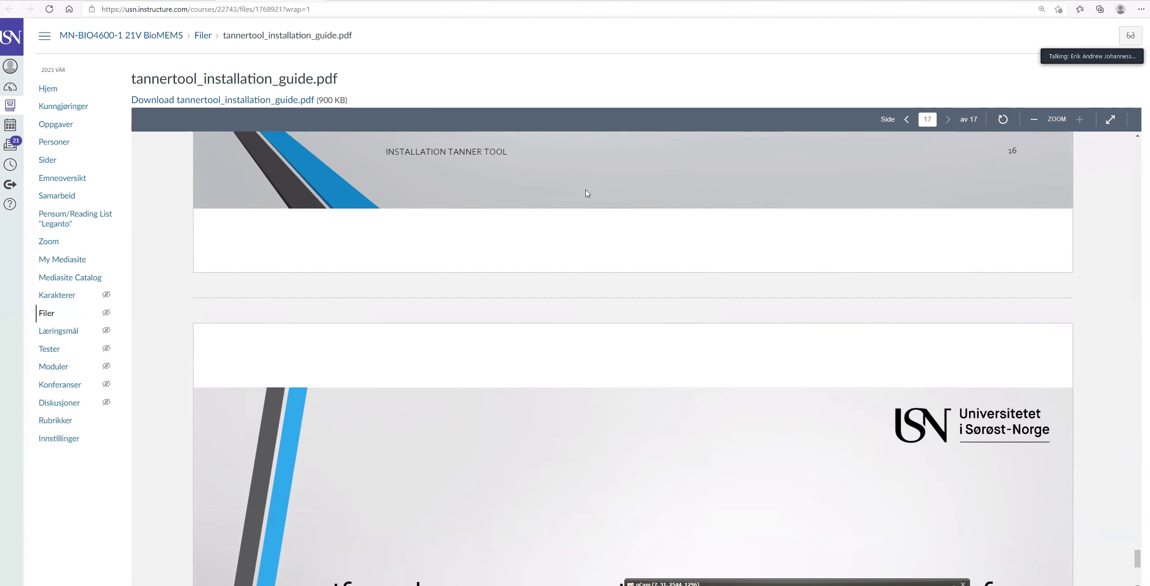
{"action": "scroll", "coordinate": [586, 192], "scroll_direction": "up", "scroll_amount": 3}
{"action": "scroll", "coordinate": [586, 192], "scroll_direction": "up", "scroll_amount": 8}
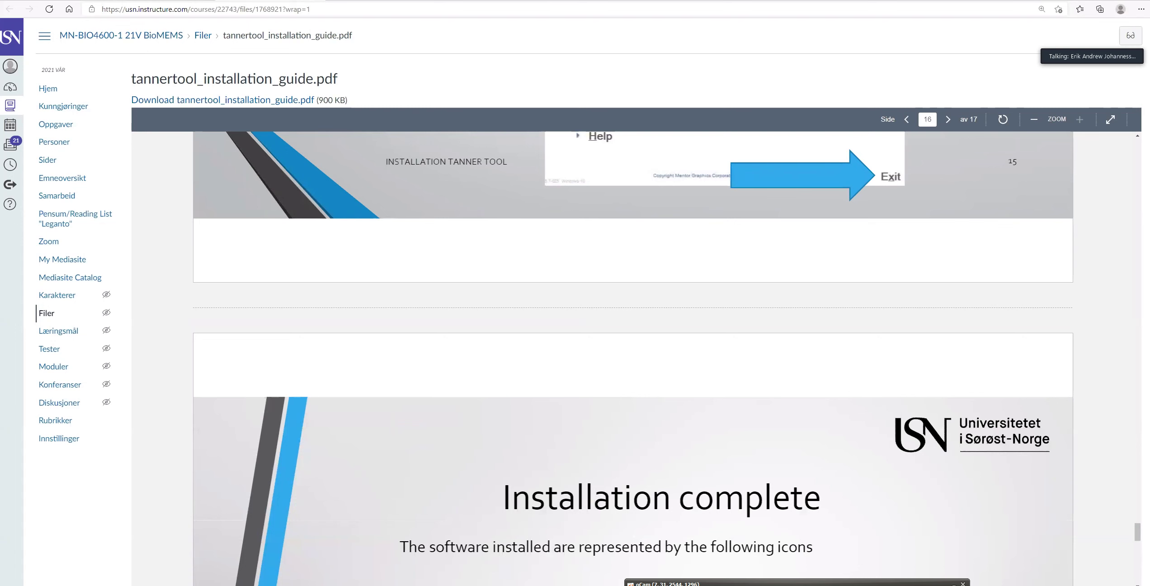
Step: Switch to L-Edit and zoom the 4in wafer layout in and out about its centre
{"action": "left_click", "coordinate": [367, 585]}
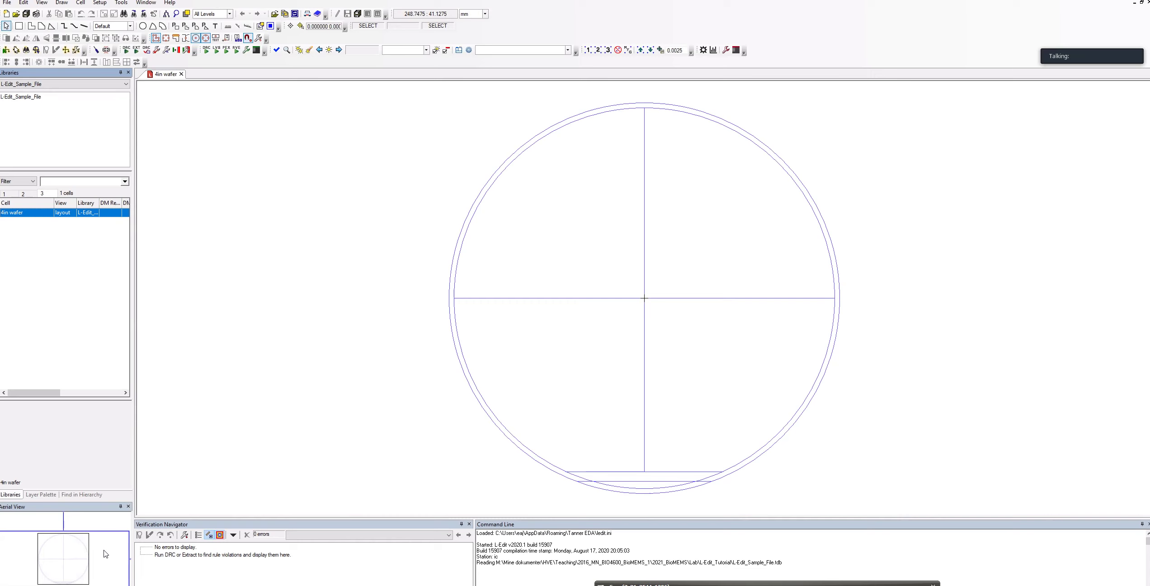
{"action": "key", "text": "plus"}
{"action": "key", "text": "plus"}
{"action": "key", "text": "plus"}
{"action": "key", "text": "plus"}
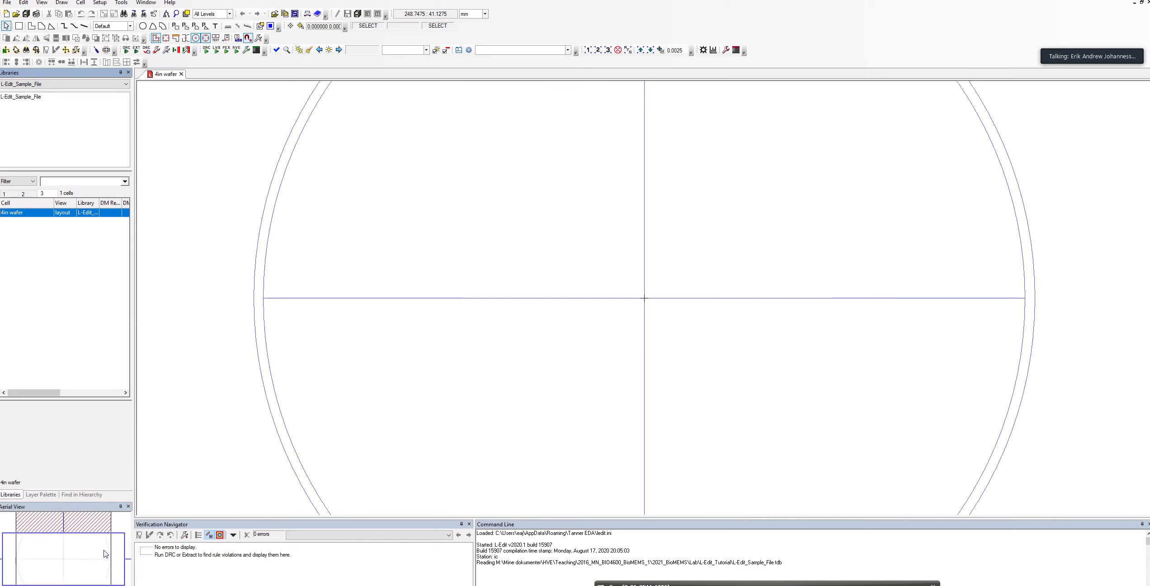
{"action": "key", "text": "plus"}
{"action": "key", "text": "plus"}
{"action": "key", "text": "plus"}
{"action": "key", "text": "minus"}
{"action": "key", "text": "minus"}
{"action": "key", "text": "minus"}
{"action": "key", "text": "minus"}
{"action": "key", "text": "minus"}
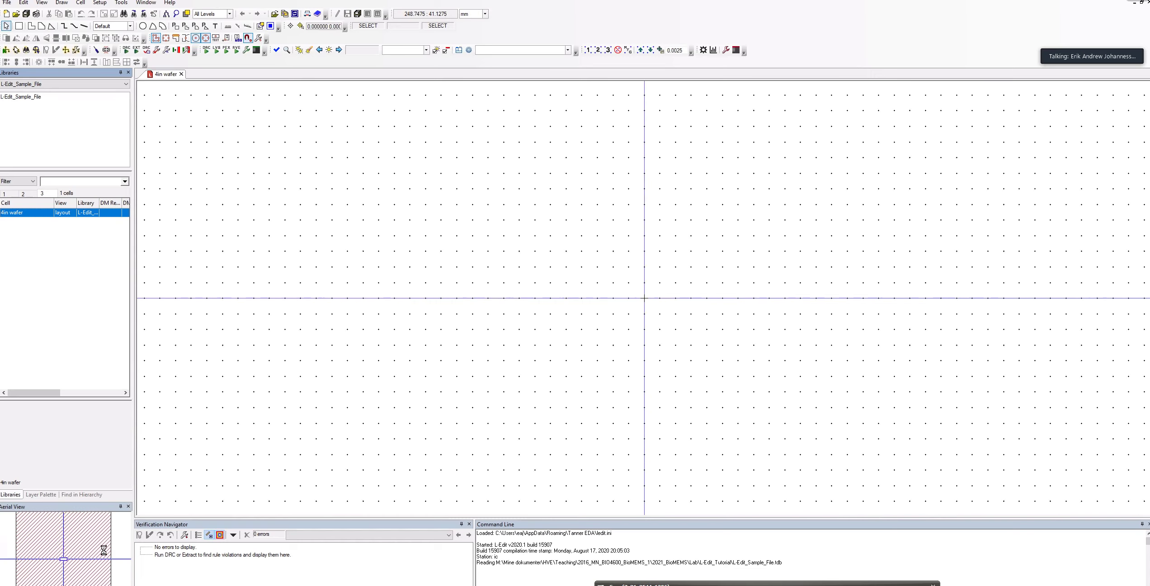
{"action": "key", "text": "minus"}
{"action": "key", "text": "minus"}
{"action": "key", "text": "plus"}
{"action": "key", "text": "plus"}
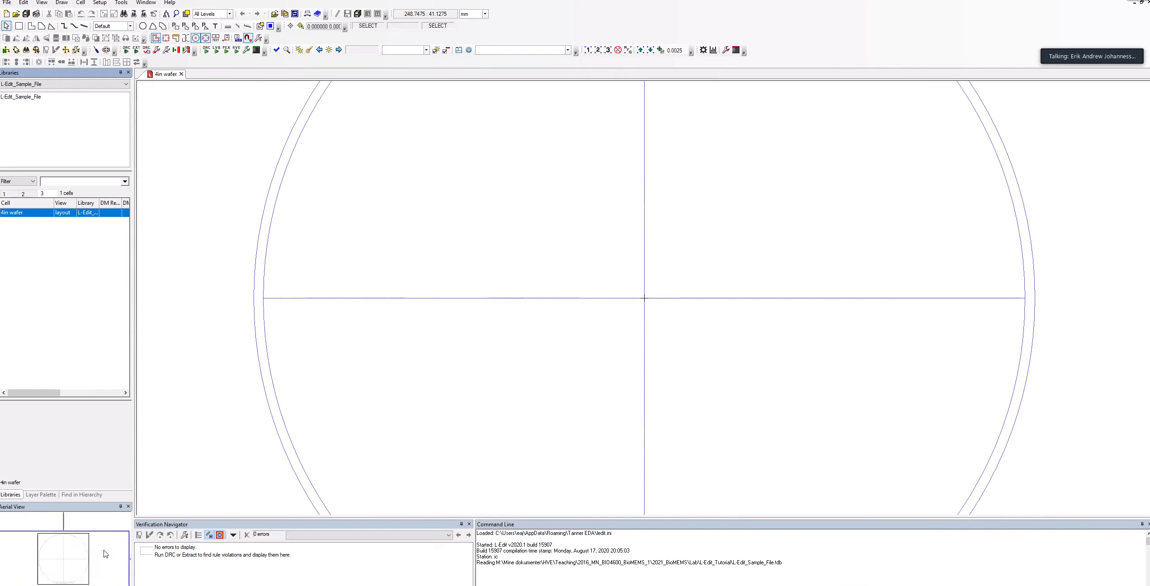
{"action": "key", "text": "minus"}
{"action": "key", "text": "minus"}
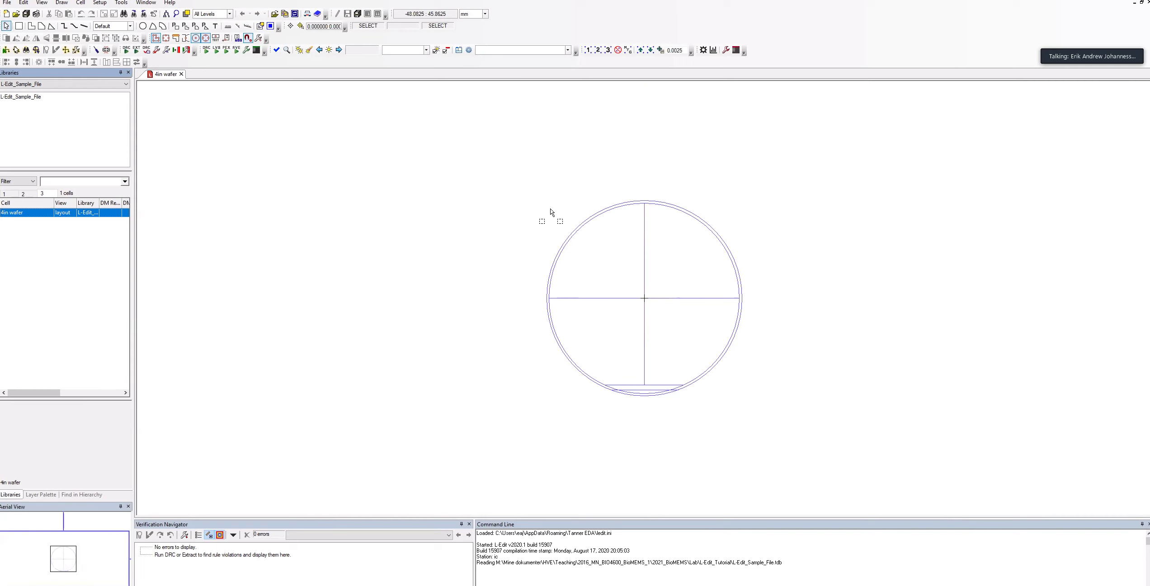
Step: Magnify the wafer's upper-left edge with a zoom box, and zoom in and out around chosen points of the layout
{"action": "key", "text": "z"}
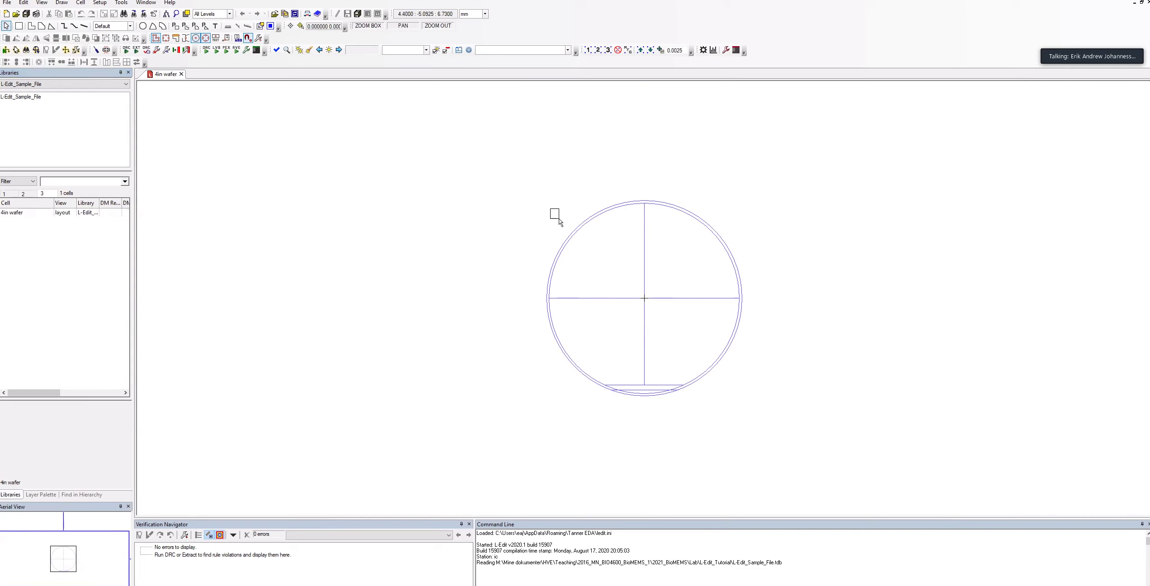
{"action": "left_click_drag", "start_coordinate": [550, 208], "coordinate": [602, 276]}
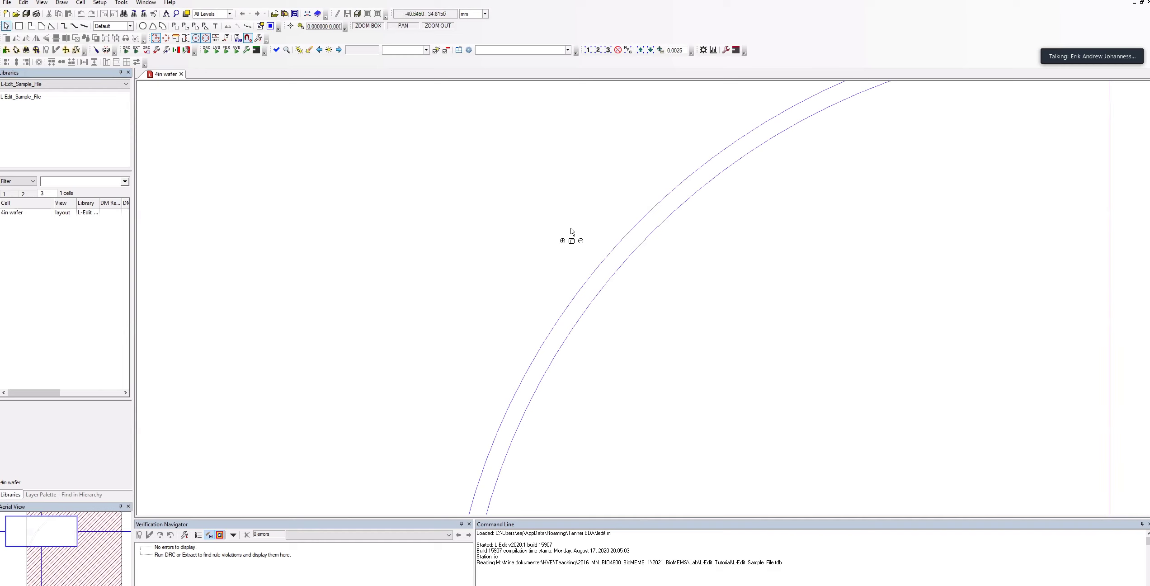
{"action": "right_click", "coordinate": [559, 215]}
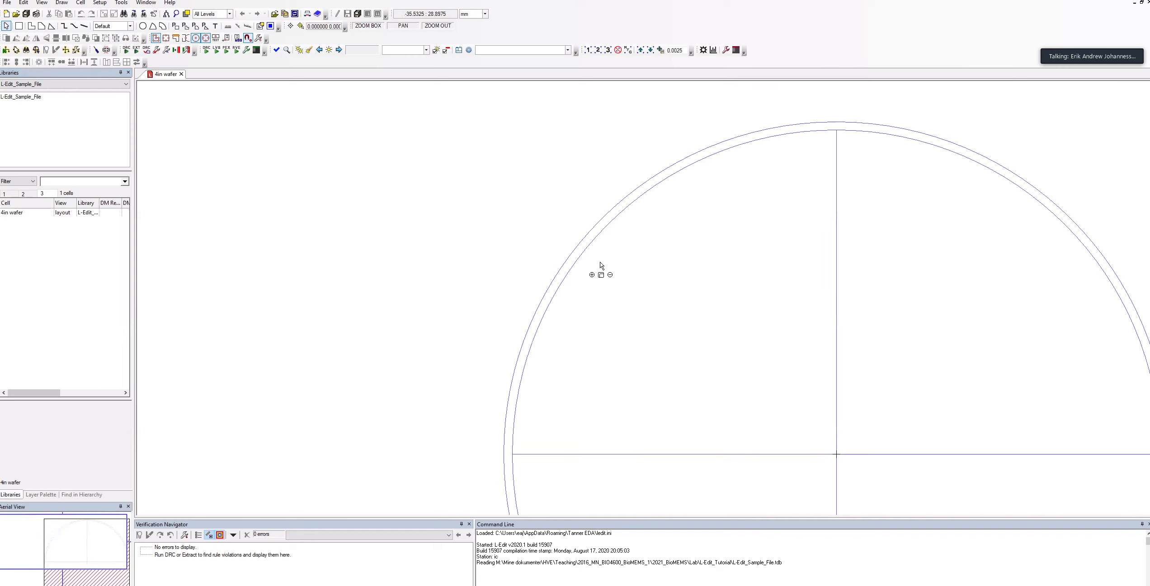
{"action": "right_click", "coordinate": [560, 222]}
{"action": "right_click", "coordinate": [567, 232]}
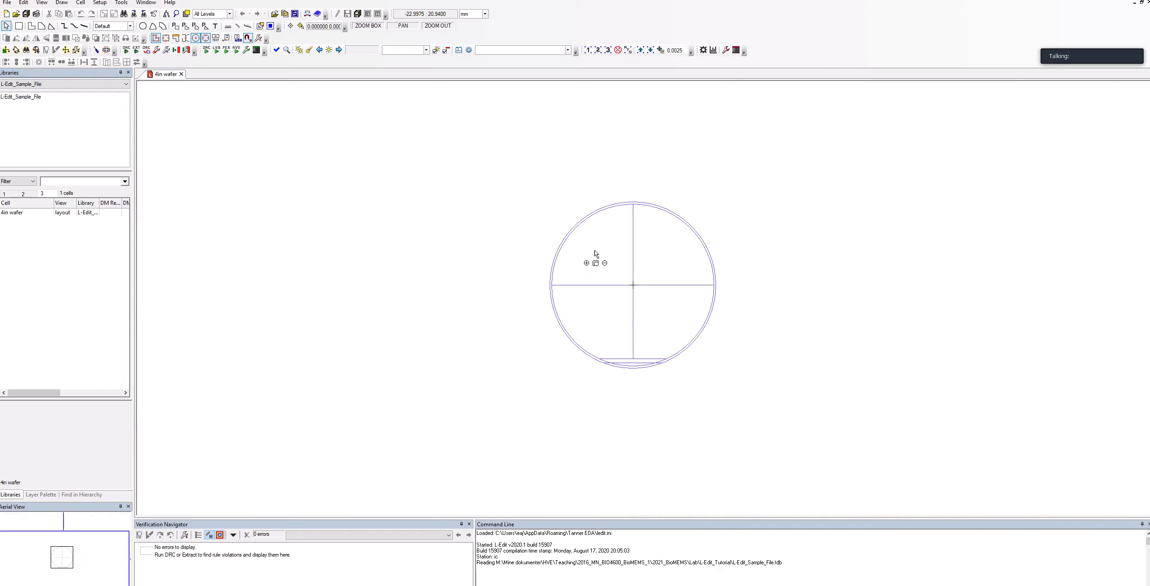
{"action": "left_click", "coordinate": [595, 251]}
{"action": "left_click", "coordinate": [595, 251]}
{"action": "left_click", "coordinate": [595, 252]}
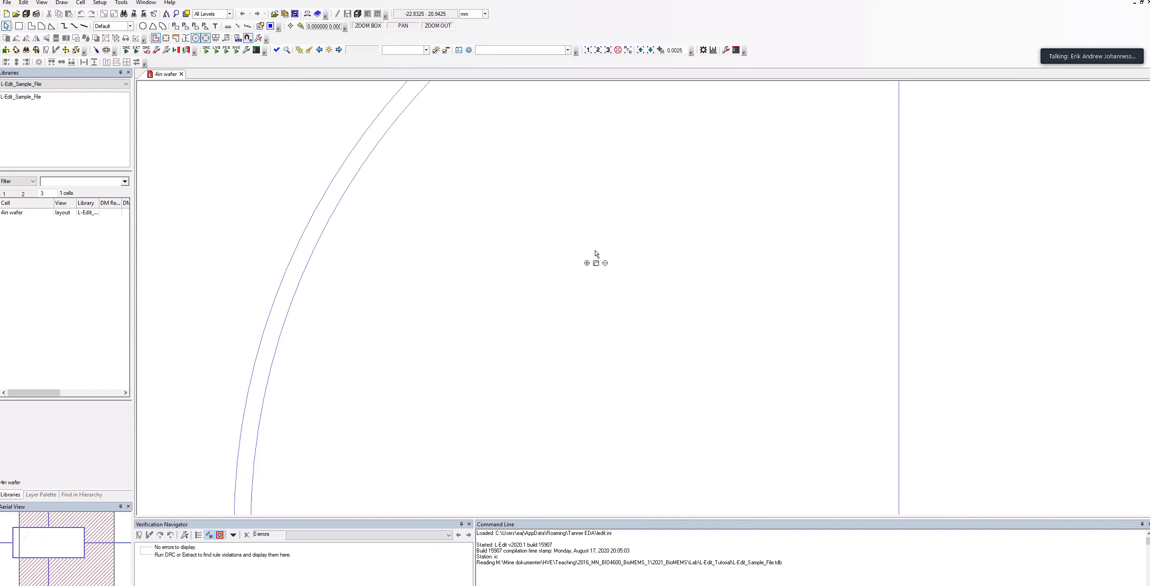
{"action": "right_click", "coordinate": [595, 251]}
{"action": "right_click", "coordinate": [595, 252]}
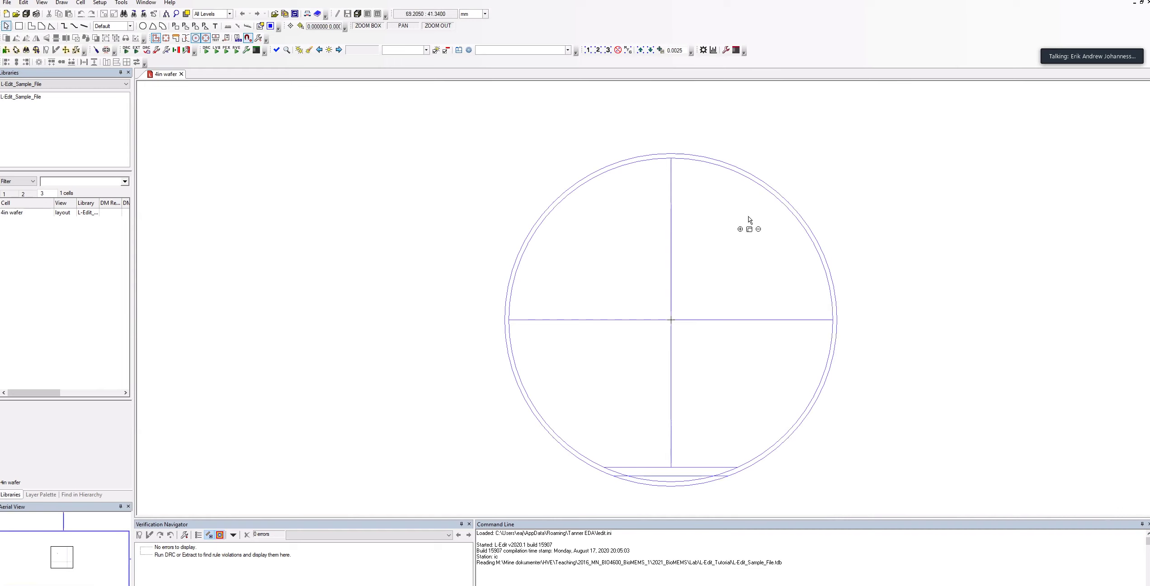
{"action": "scroll", "coordinate": [749, 220], "scroll_direction": "up", "scroll_amount": 1}
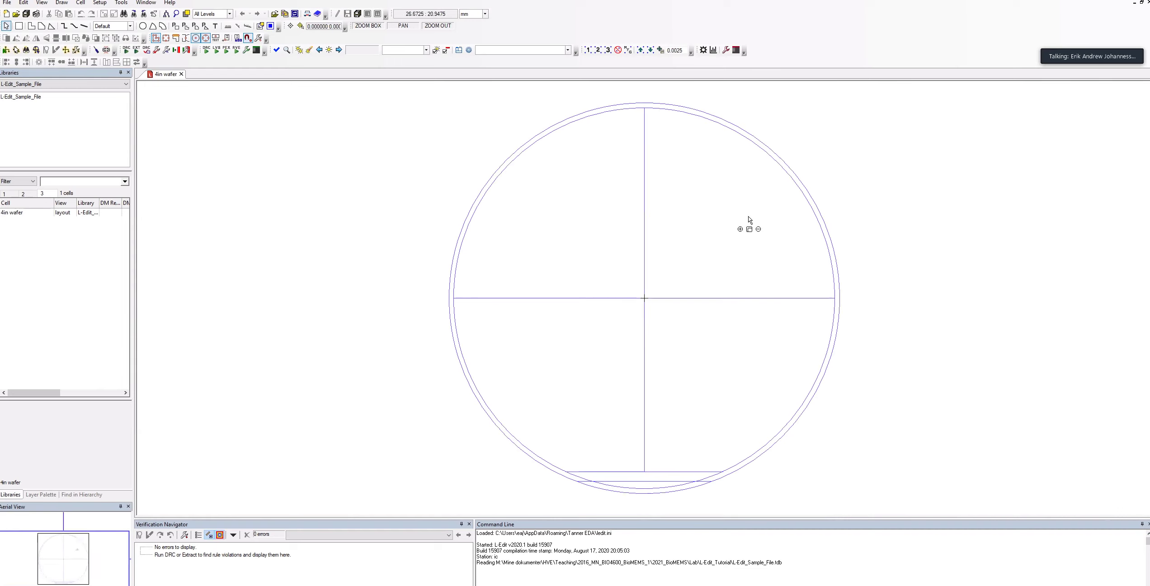
Step: Pan the wafer layout horizontally and vertically in all four directions
{"action": "key", "text": "Right"}
{"action": "key", "text": "Left"}
{"action": "key", "text": "Down"}
{"action": "key", "text": "Up"}
{"action": "key", "text": "Up"}
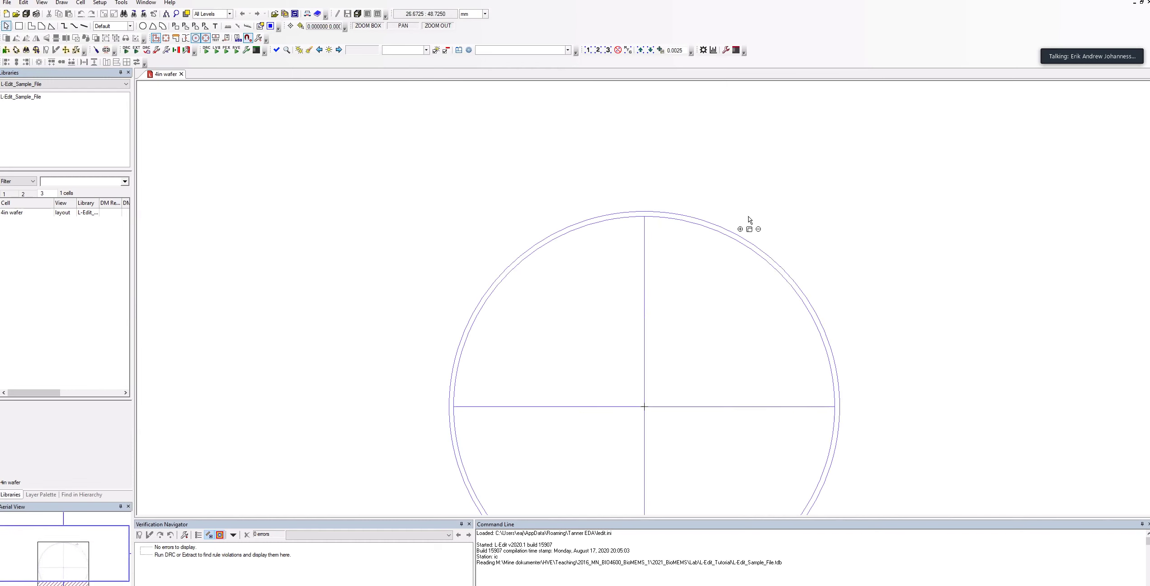
{"action": "key", "text": "Right"}
{"action": "key", "text": "Down"}
{"action": "key", "text": "Left"}
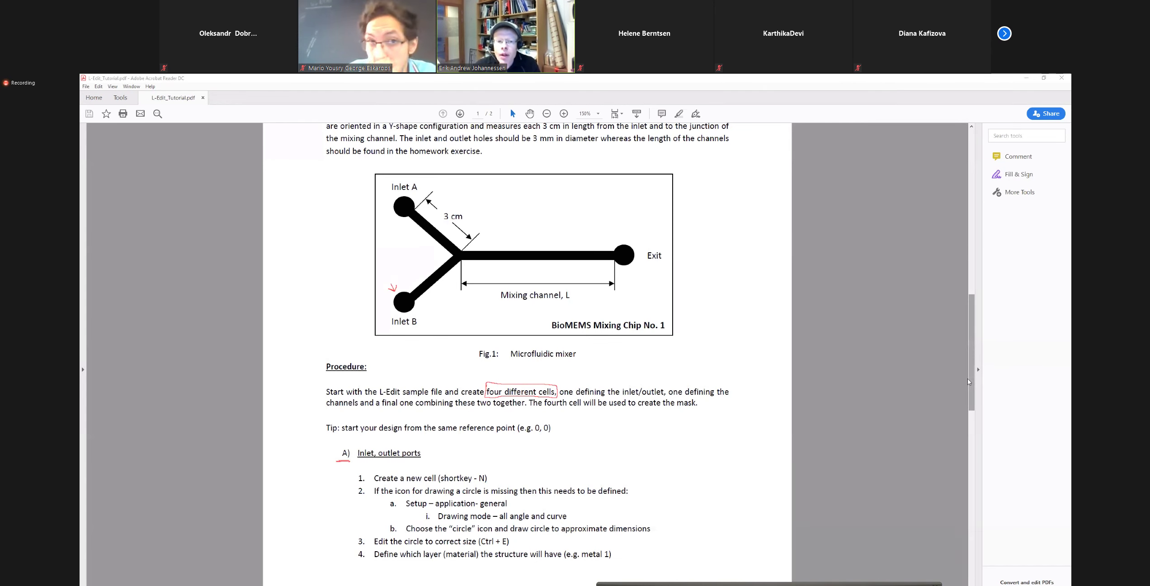
Step: Review the procedure in L-Edit_Tutorial.pdf from the inlet and outlet ports through the Microchannels, Mixer and Mask sections
{"action": "left_click_drag", "start_coordinate": [968, 379], "coordinate": [956, 402]}
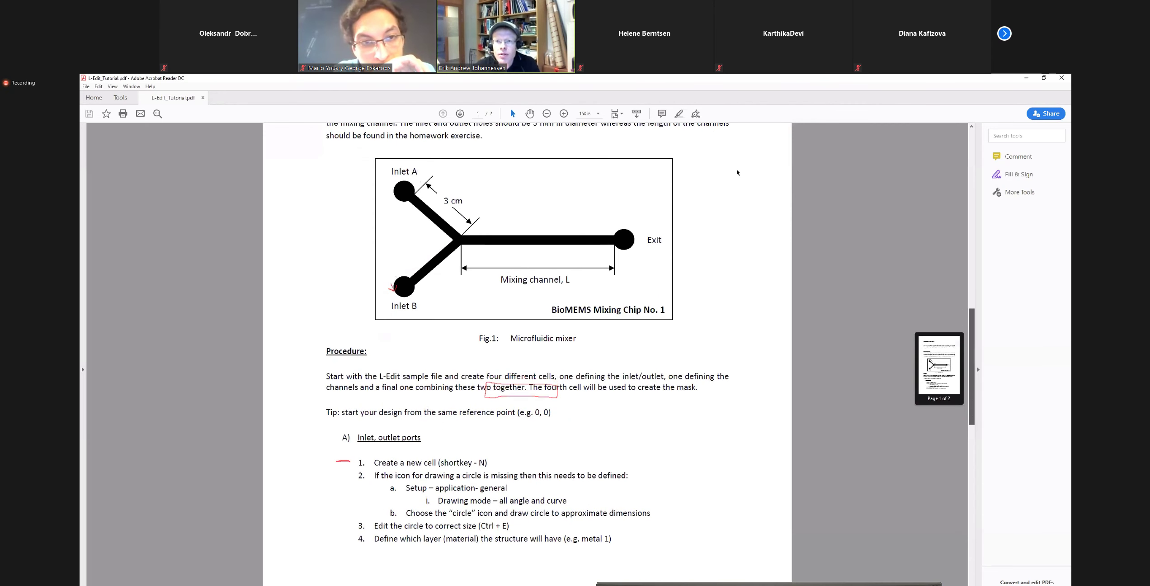
{"action": "scroll", "coordinate": [737, 169], "scroll_direction": "down", "scroll_amount": 10}
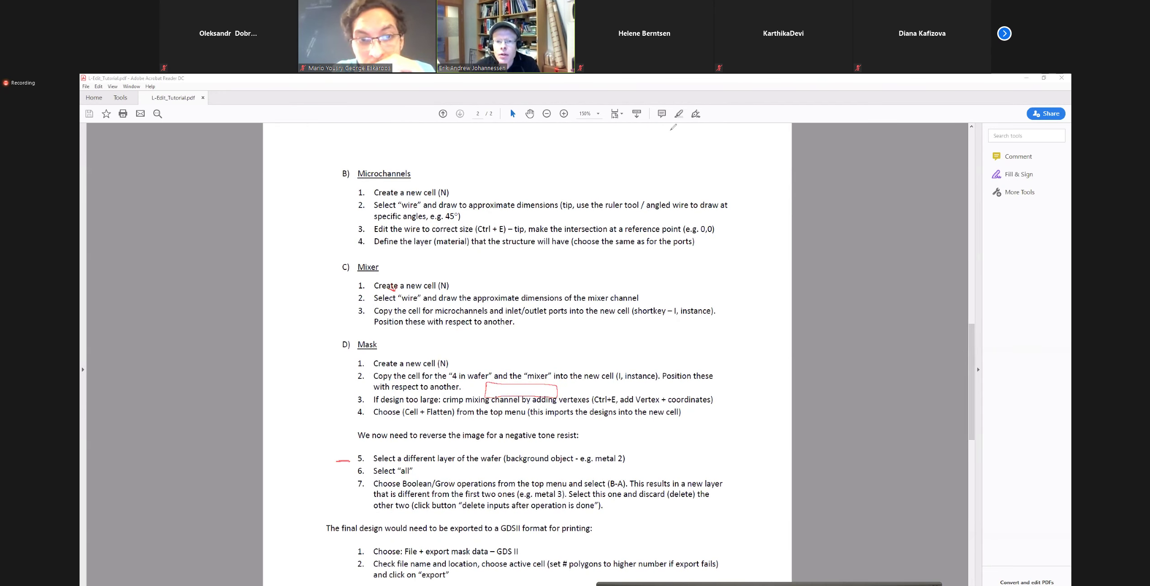
Step: Circle the Mixer, Mask and Microchannels headings of the tutorial freehand, and clear the markings over the microfluidic mixer figure
{"action": "left_click", "coordinate": [670, 130]}
{"action": "mouse_move", "coordinate": [371, 256]}
{"action": "left_mouse_down"}
{"action": "mouse_move", "coordinate": [323, 261]}
{"action": "mouse_move", "coordinate": [395, 263]}
{"action": "mouse_move", "coordinate": [367, 252]}
{"action": "left_mouse_up"}
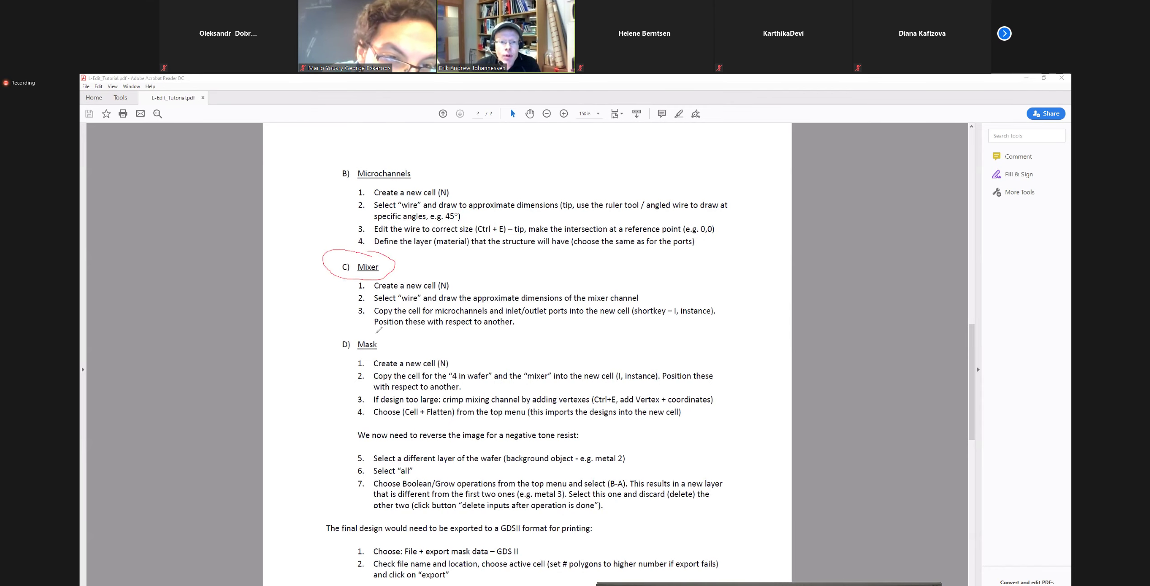
{"action": "mouse_move", "coordinate": [376, 333]}
{"action": "left_mouse_down"}
{"action": "mouse_move", "coordinate": [335, 326]}
{"action": "mouse_move", "coordinate": [339, 352]}
{"action": "mouse_move", "coordinate": [360, 359]}
{"action": "mouse_move", "coordinate": [385, 338]}
{"action": "mouse_move", "coordinate": [374, 334]}
{"action": "left_mouse_up"}
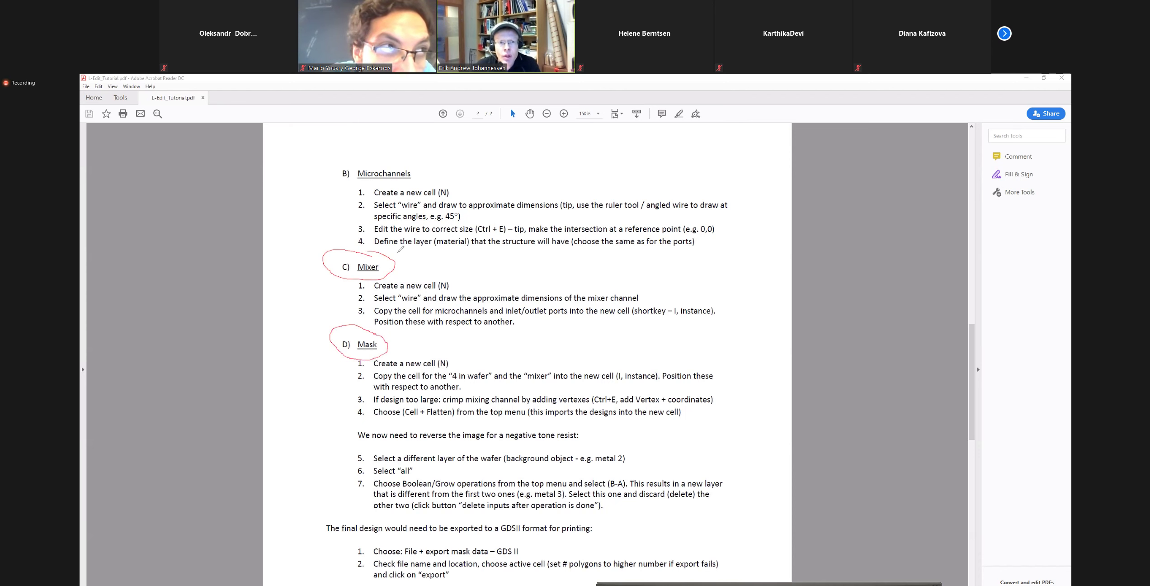
{"action": "mouse_move", "coordinate": [353, 159]}
{"action": "left_mouse_down"}
{"action": "mouse_move", "coordinate": [338, 184]}
{"action": "mouse_move", "coordinate": [417, 166]}
{"action": "mouse_move", "coordinate": [351, 158]}
{"action": "left_mouse_up"}
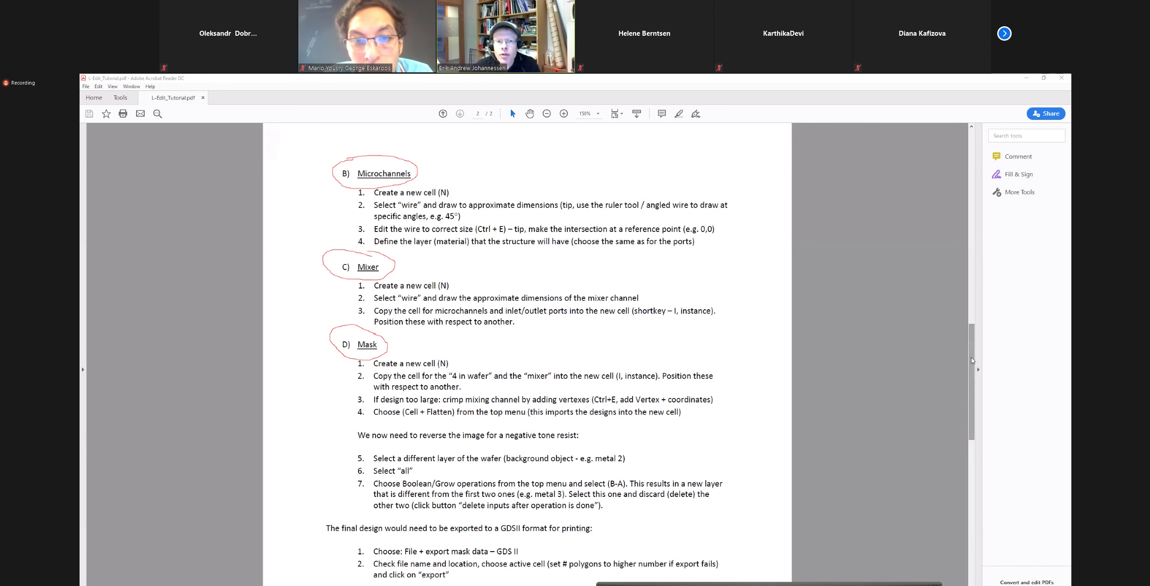
{"action": "scroll", "coordinate": [410, 450], "scroll_direction": "up", "scroll_amount": 10}
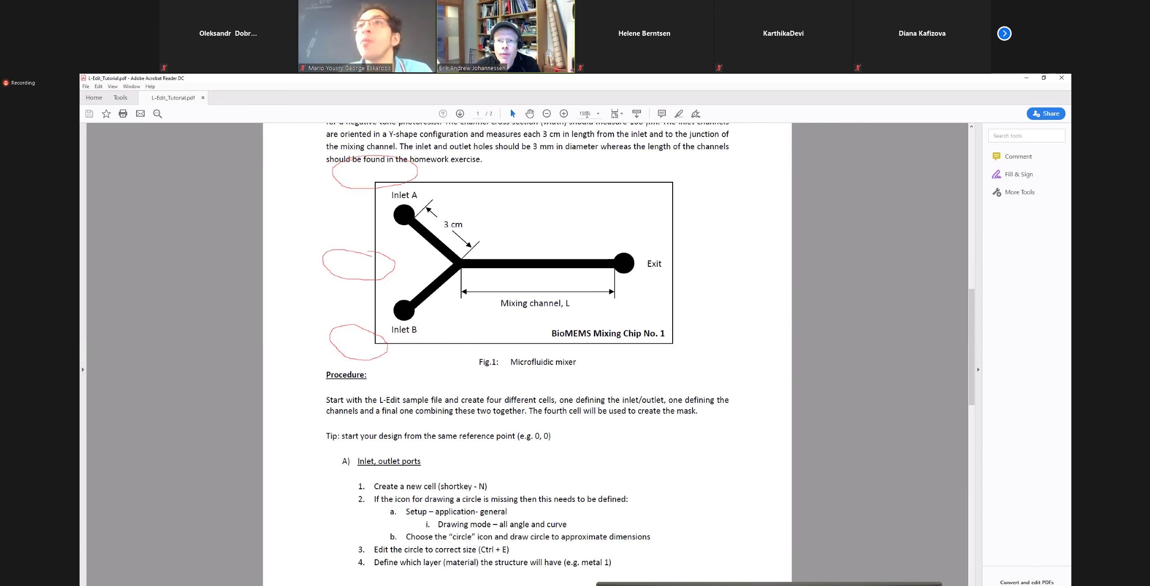
{"action": "left_click", "coordinate": [718, 99]}
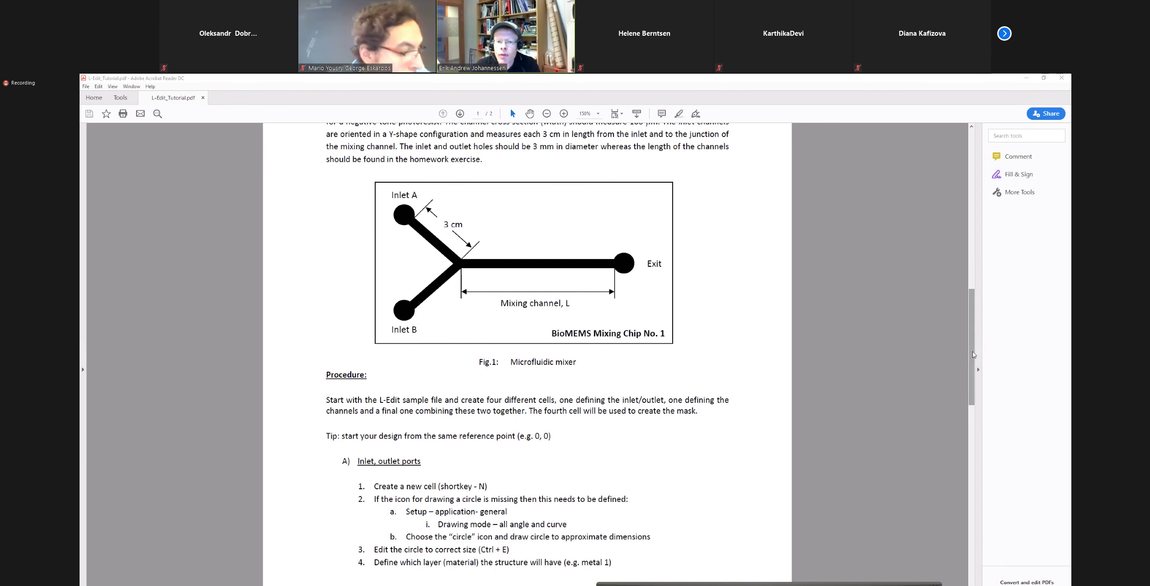
Step: Review the remaining tutorial procedure through the GDSII export and Useful functions sections, and return to the micromixer design description
{"action": "left_click_drag", "start_coordinate": [973, 354], "coordinate": [966, 438]}
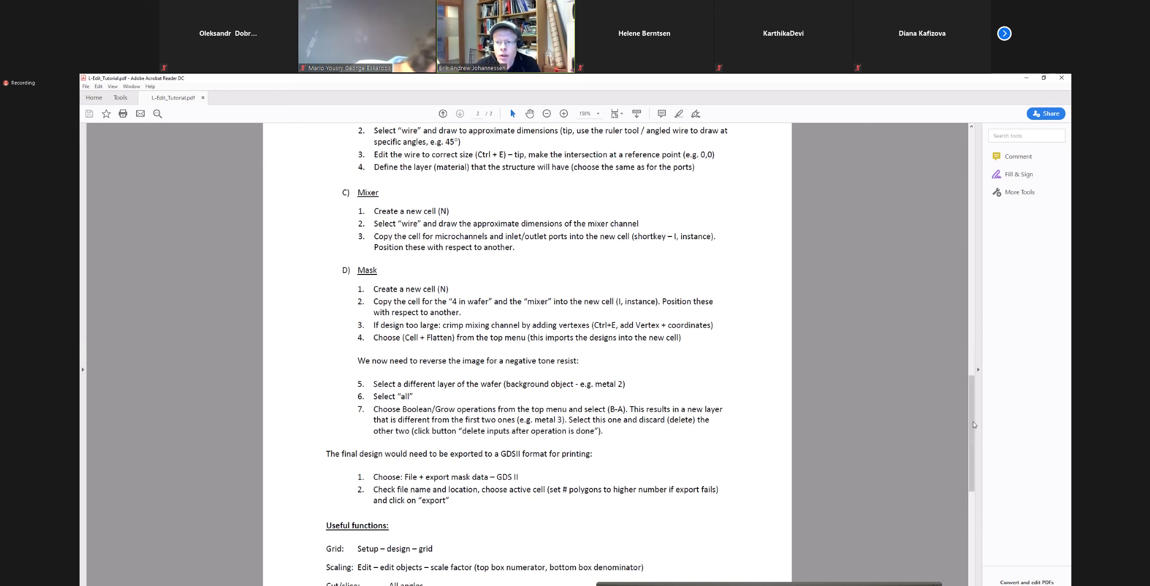
{"action": "left_click_drag", "start_coordinate": [971, 413], "coordinate": [980, 372]}
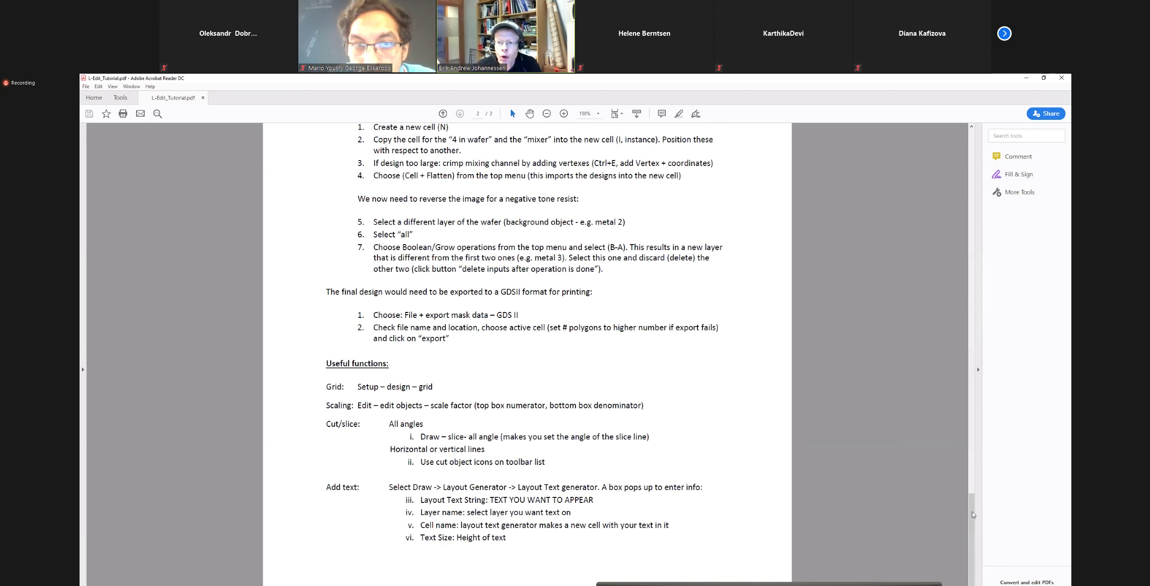
{"action": "left_click_drag", "start_coordinate": [973, 515], "coordinate": [973, 183]}
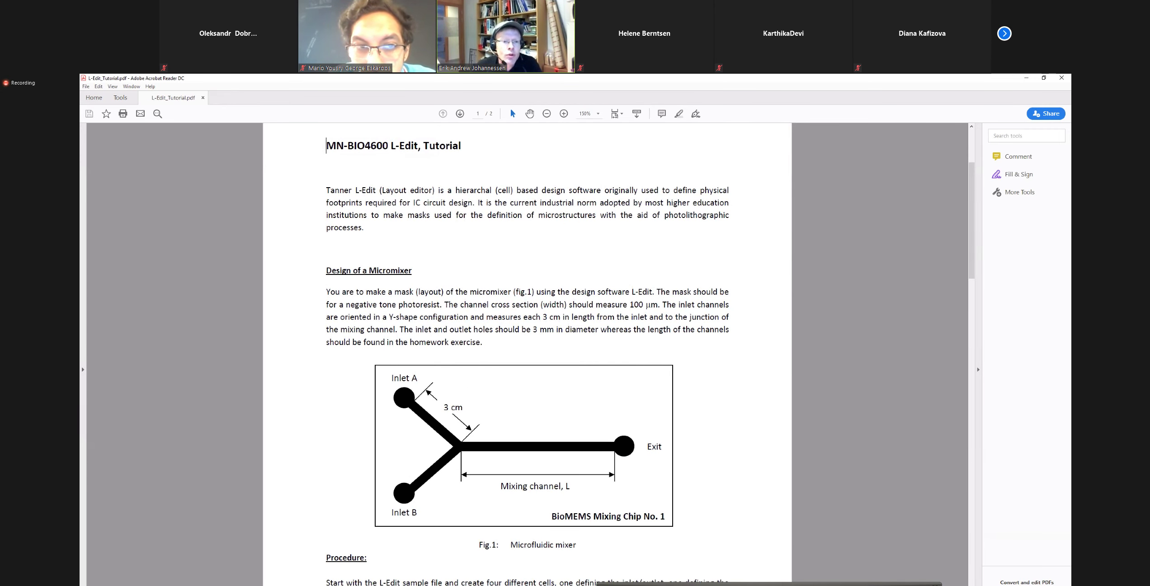
Step: Open L-Edit_Shortkeys.pdf from the browser's L-Edit course page and highlight the zoom mode, Home and four pan entries under View Operations
{"action": "key", "text": "alt+Tab"}
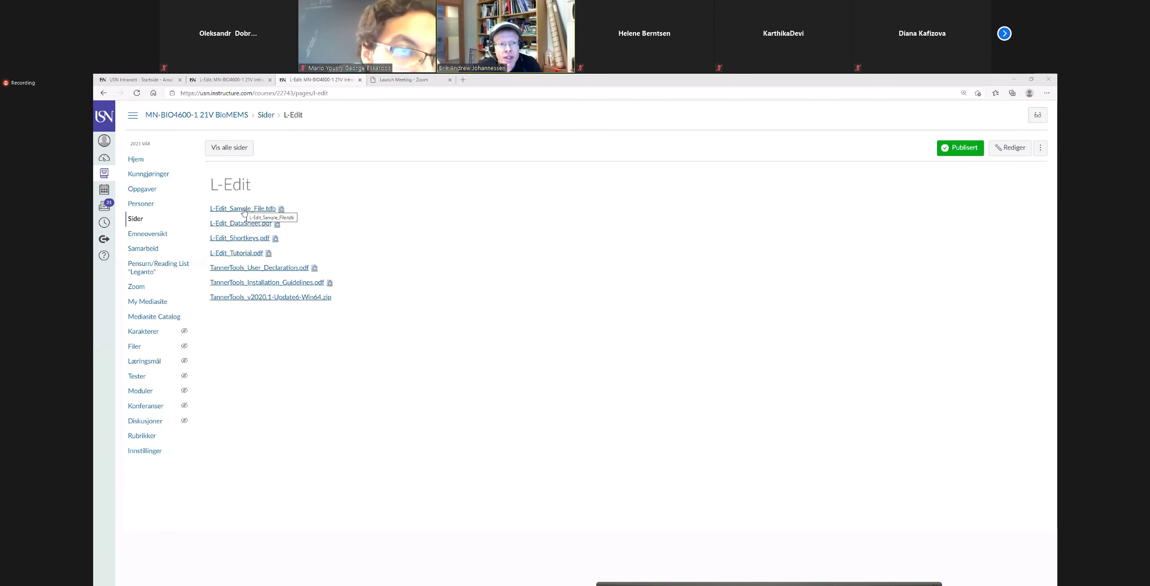
{"action": "left_click", "coordinate": [245, 241]}
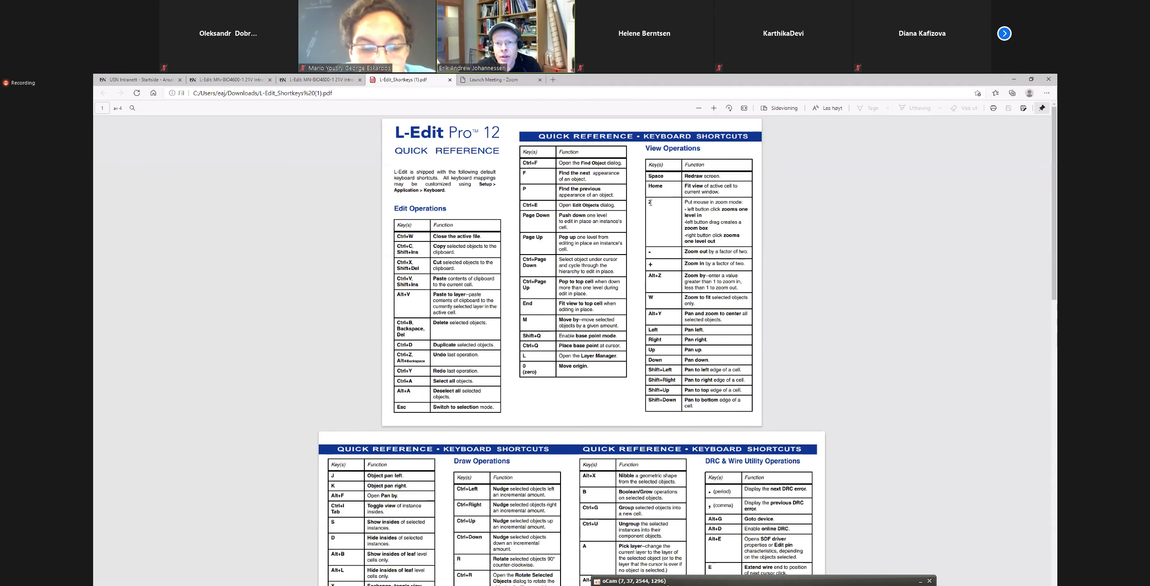
{"action": "mouse_move", "coordinate": [696, 215]}
{"action": "left_mouse_down"}
{"action": "mouse_move", "coordinate": [721, 241]}
{"action": "mouse_move", "coordinate": [713, 227]}
{"action": "left_mouse_up"}
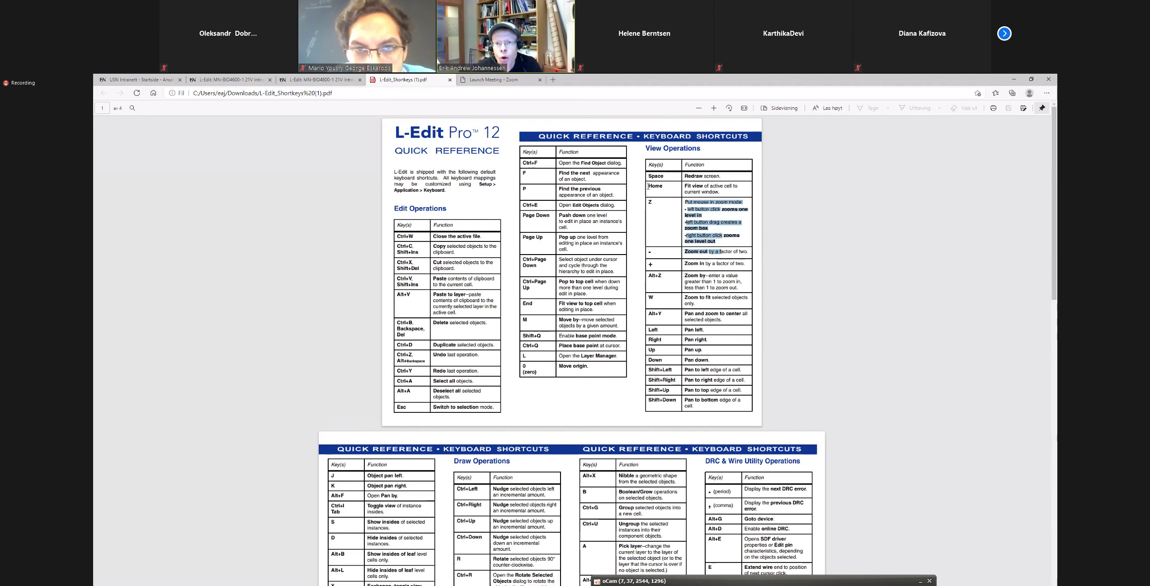
{"action": "left_click_drag", "start_coordinate": [648, 186], "coordinate": [727, 193]}
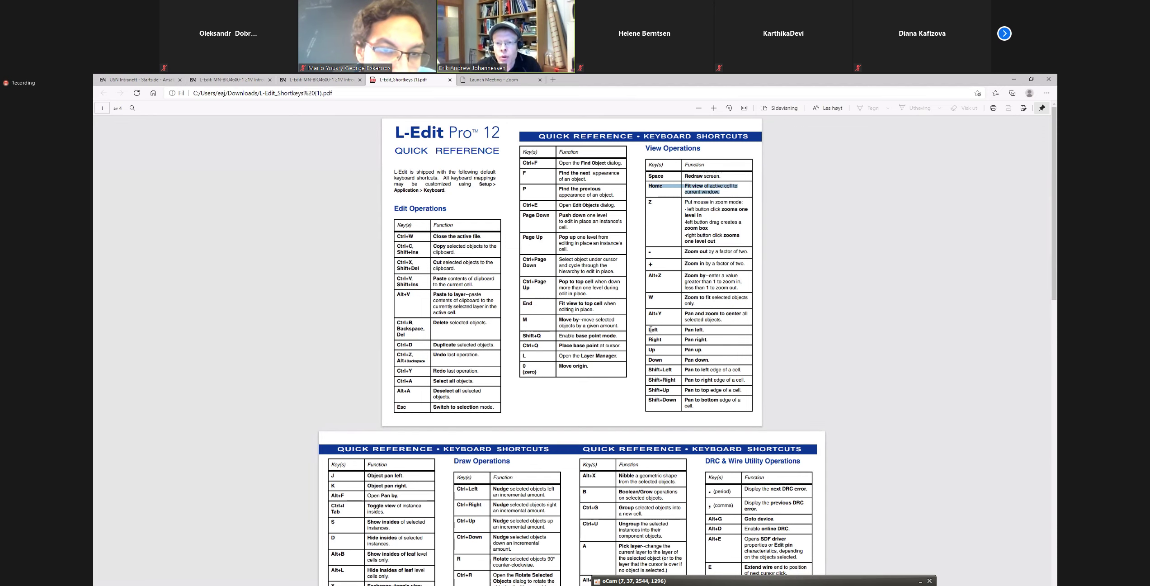
{"action": "left_click_drag", "start_coordinate": [650, 329], "coordinate": [688, 364]}
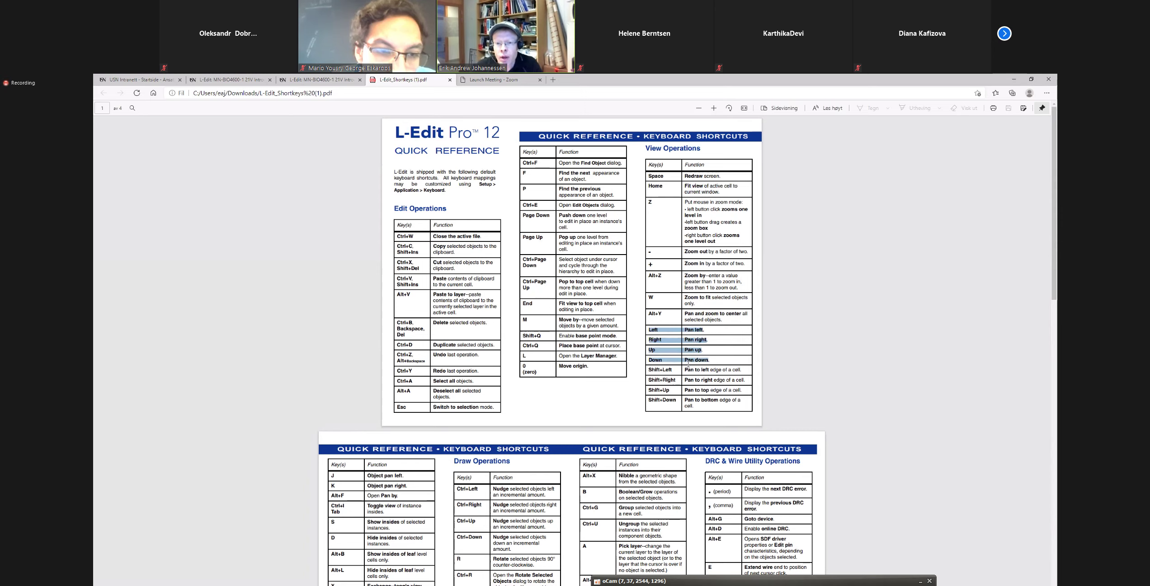
Step: Examine the Draw, Cell and DRC & Wire Utility shortcuts and the mouse shortcuts, returning to the first page of the quick reference
{"action": "scroll", "coordinate": [687, 364], "scroll_direction": "down", "scroll_amount": 5}
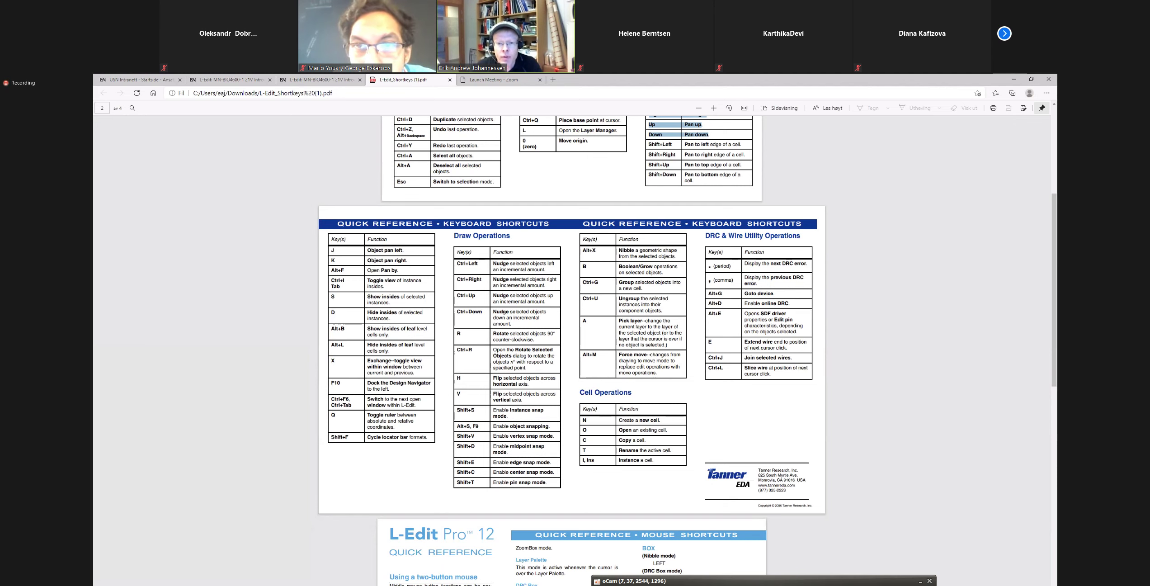
{"action": "scroll", "coordinate": [627, 362], "scroll_direction": "down", "scroll_amount": 3}
{"action": "scroll", "coordinate": [627, 367], "scroll_direction": "up", "scroll_amount": 2}
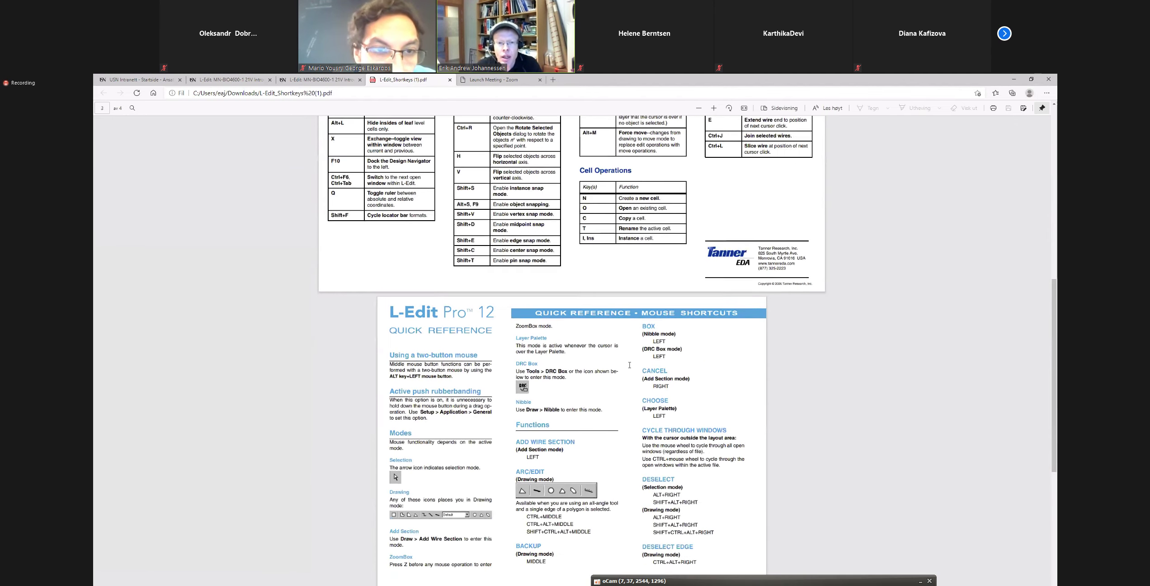
{"action": "scroll", "coordinate": [629, 364], "scroll_direction": "up", "scroll_amount": 2}
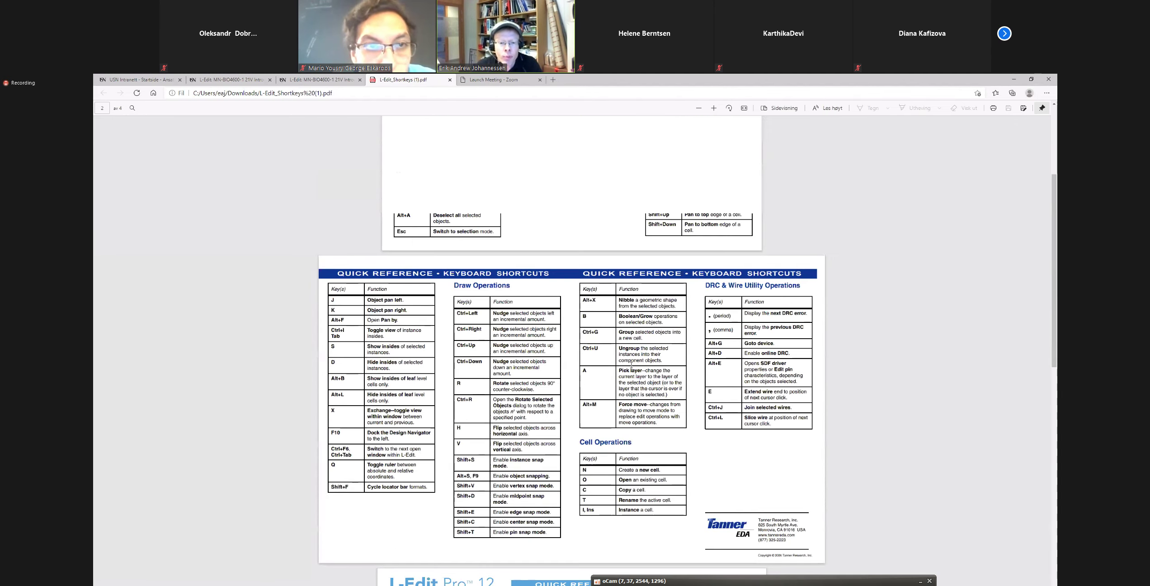
{"action": "scroll", "coordinate": [635, 363], "scroll_direction": "down", "scroll_amount": 3}
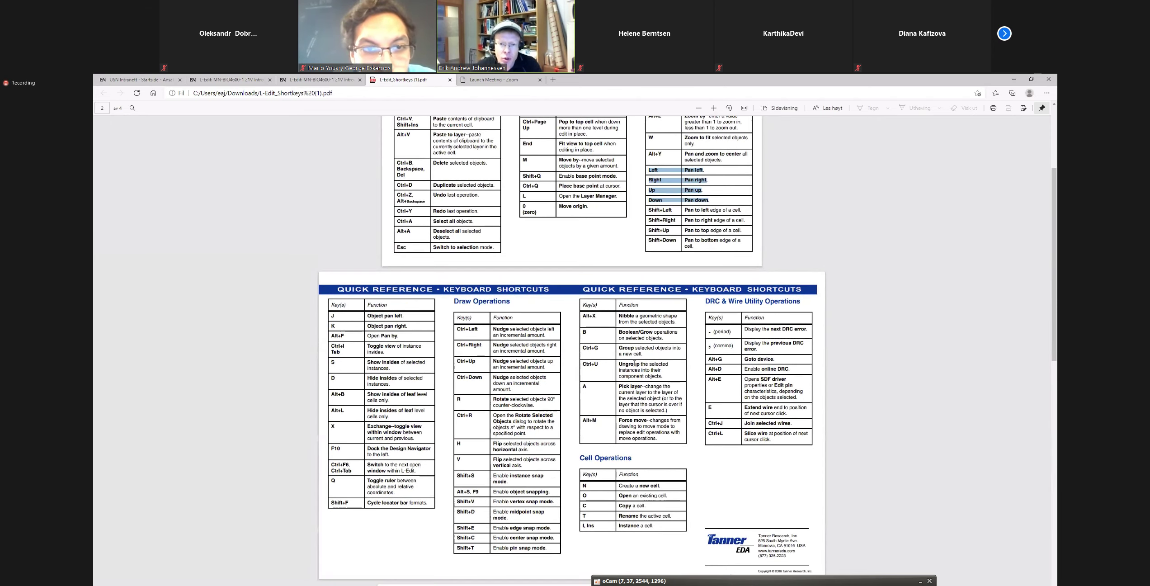
{"action": "scroll", "coordinate": [635, 362], "scroll_direction": "up", "scroll_amount": 2}
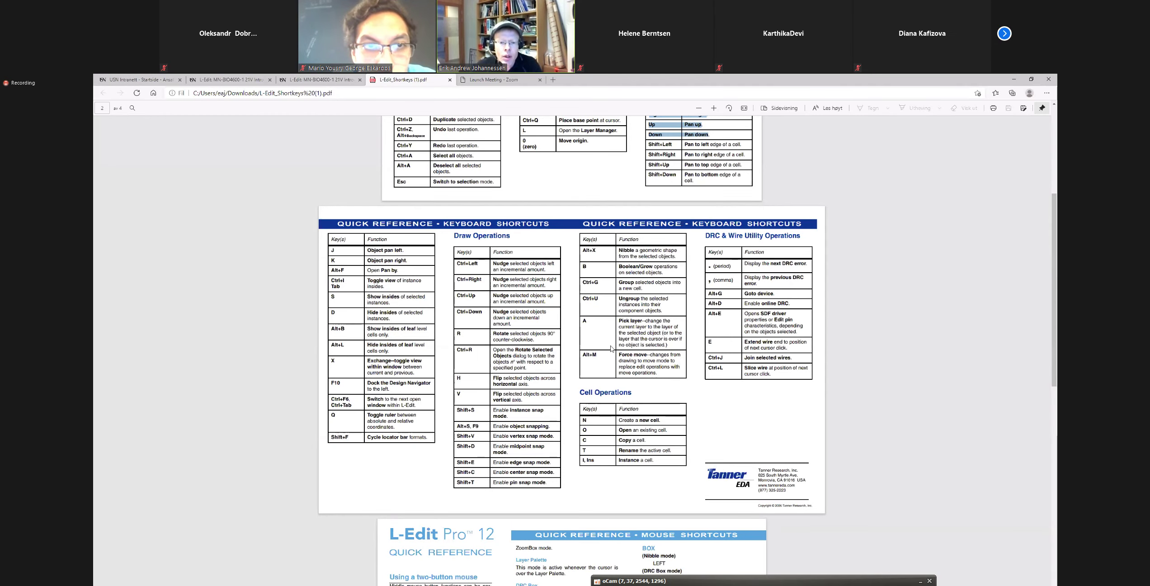
{"action": "scroll", "coordinate": [613, 346], "scroll_direction": "up", "scroll_amount": 3}
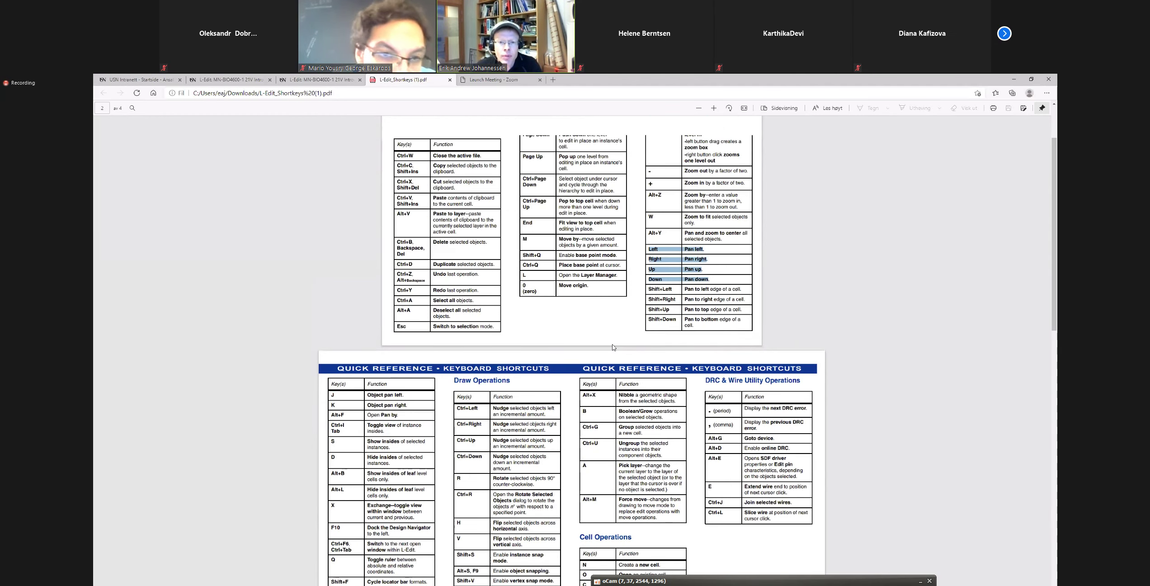
{"action": "scroll", "coordinate": [612, 347], "scroll_direction": "up", "scroll_amount": 2}
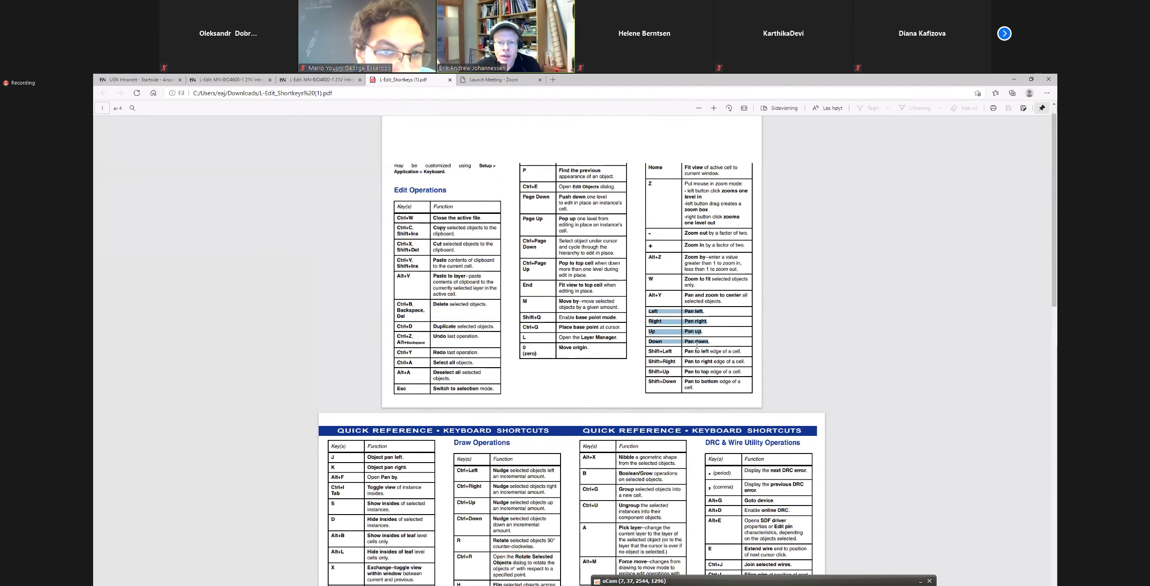
Step: Switch to L-Edit and select the outer circle of the 4in wafer, followed by its inner circle
{"action": "left_click", "coordinate": [651, 327]}
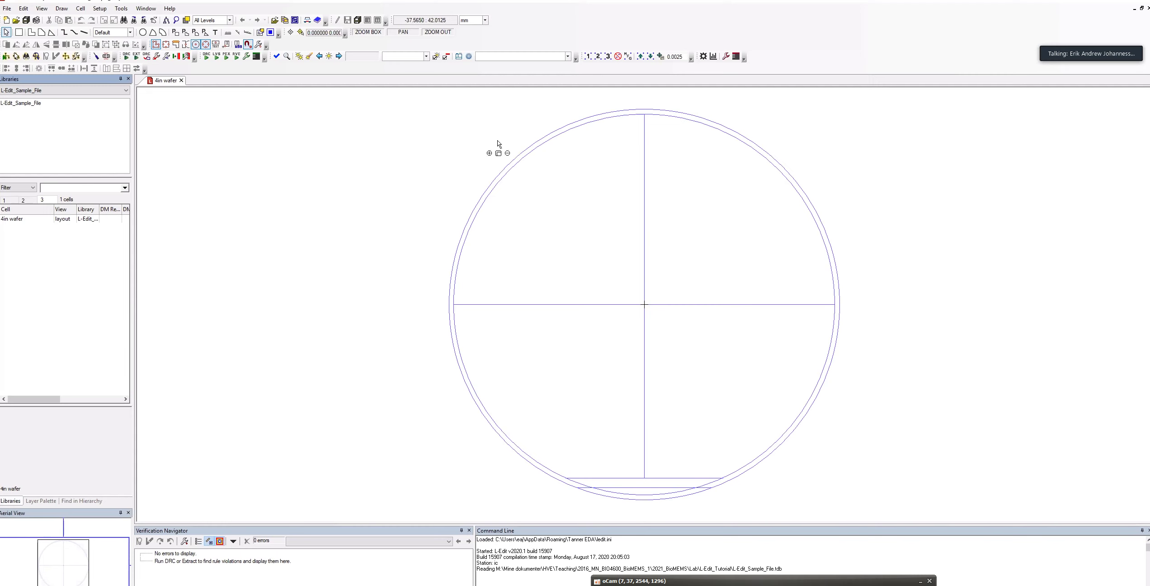
{"action": "scroll", "coordinate": [499, 144], "scroll_direction": "up", "scroll_amount": 2}
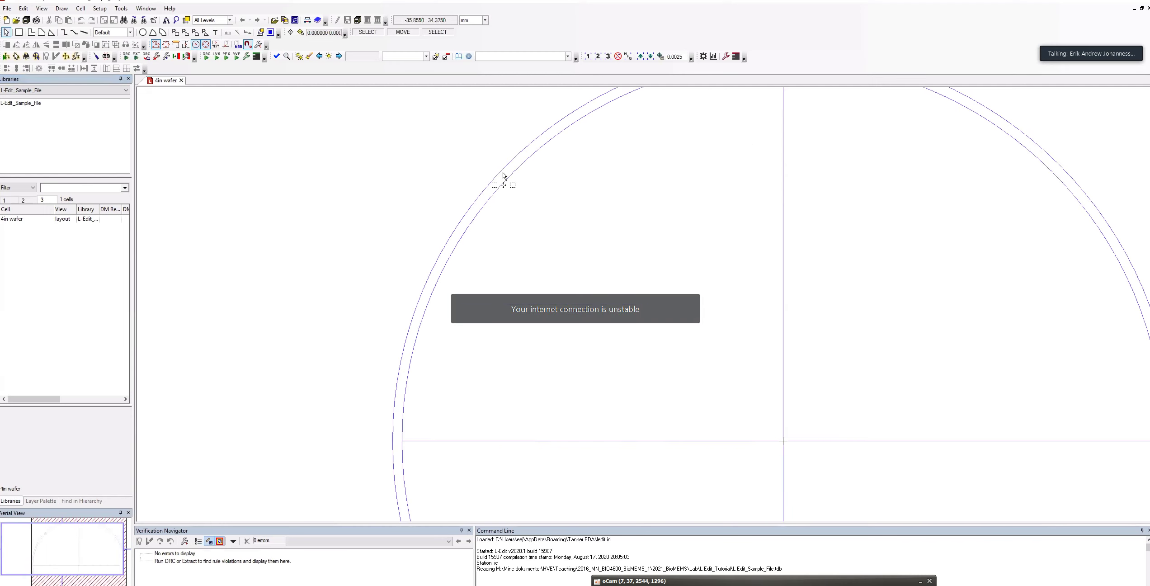
{"action": "left_click", "coordinate": [503, 174]}
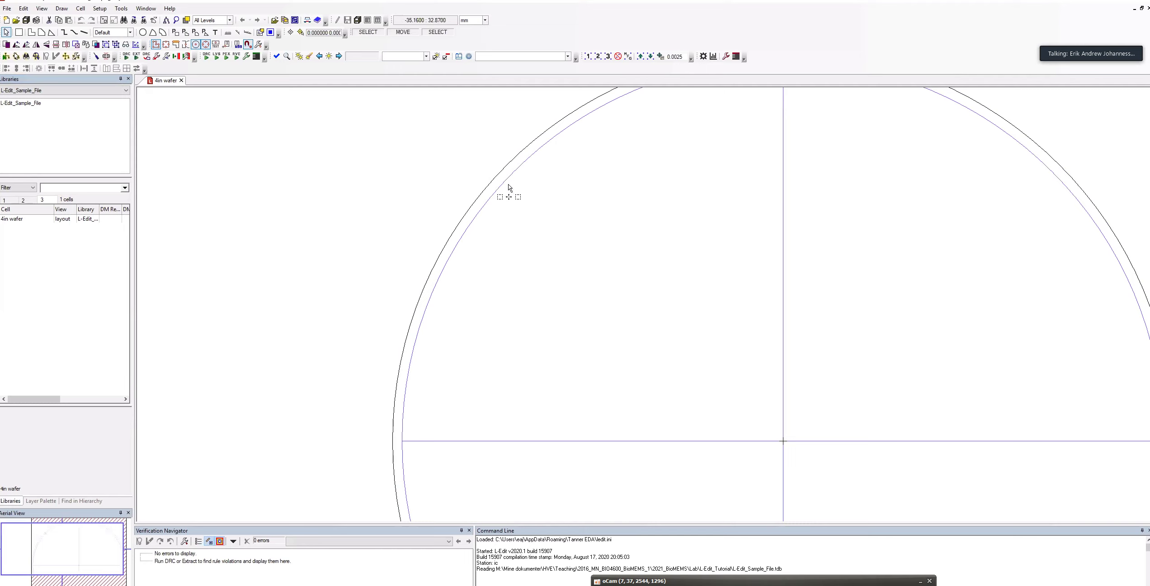
{"action": "left_click", "coordinate": [507, 183]}
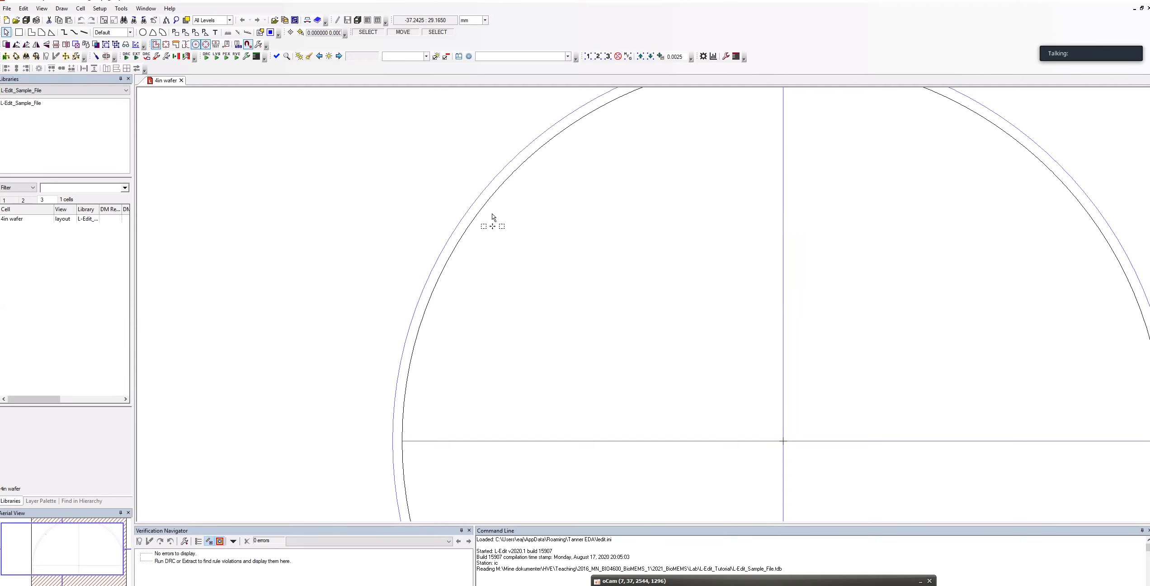
Step: Check the available coordinate units, keeping mm, and inspect the 4in wafer layout down to its flat edge and back to its upper half
{"action": "scroll", "coordinate": [501, 211], "scroll_direction": "down", "scroll_amount": 3}
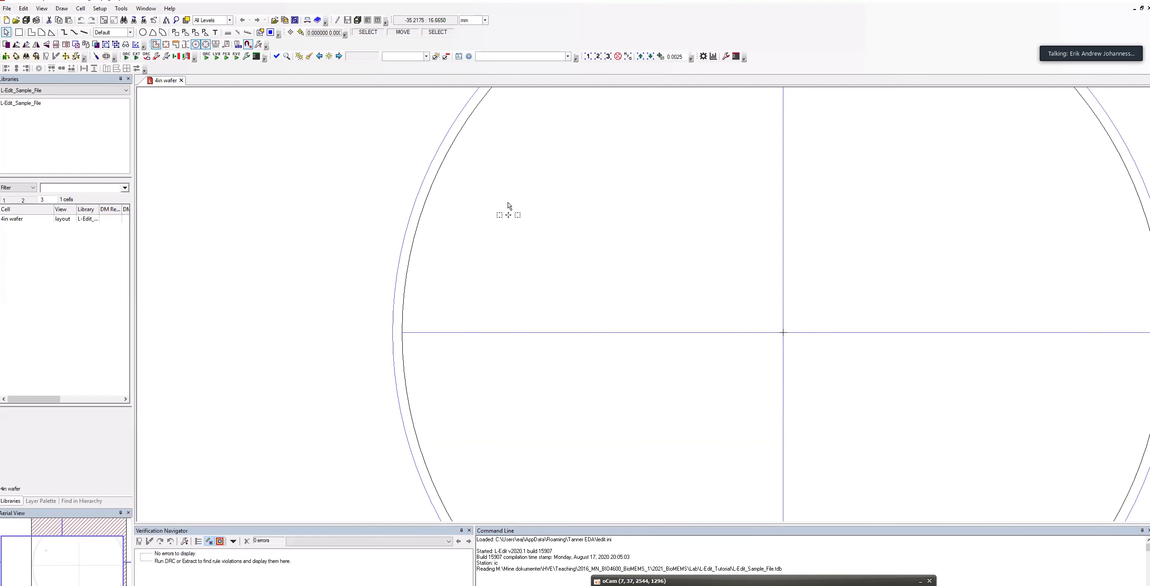
{"action": "scroll", "coordinate": [788, 228], "scroll_direction": "down", "scroll_amount": 3}
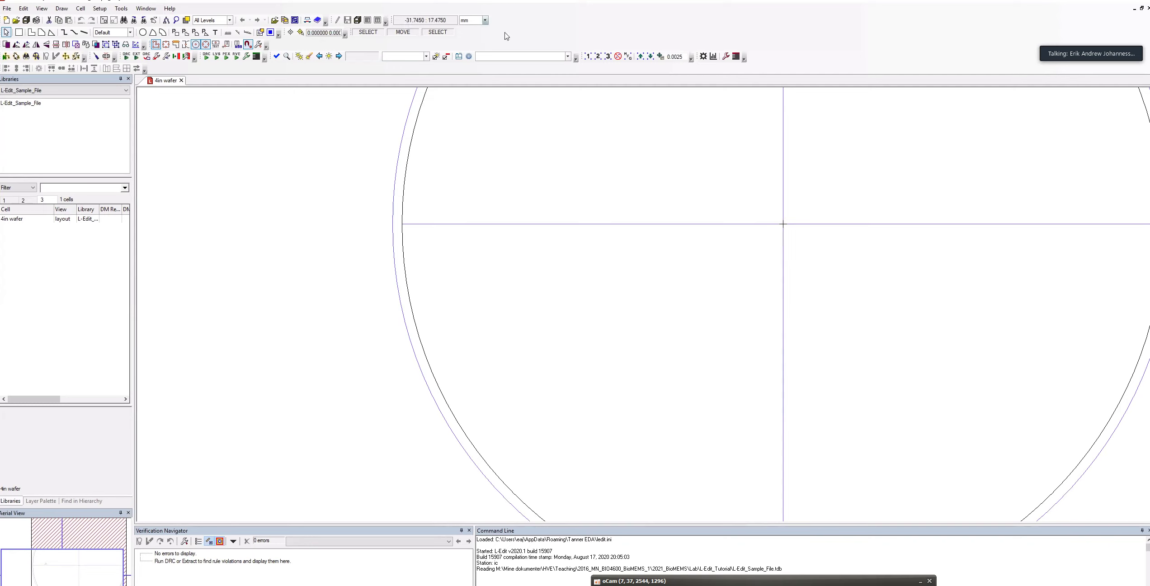
{"action": "left_click", "coordinate": [485, 20]}
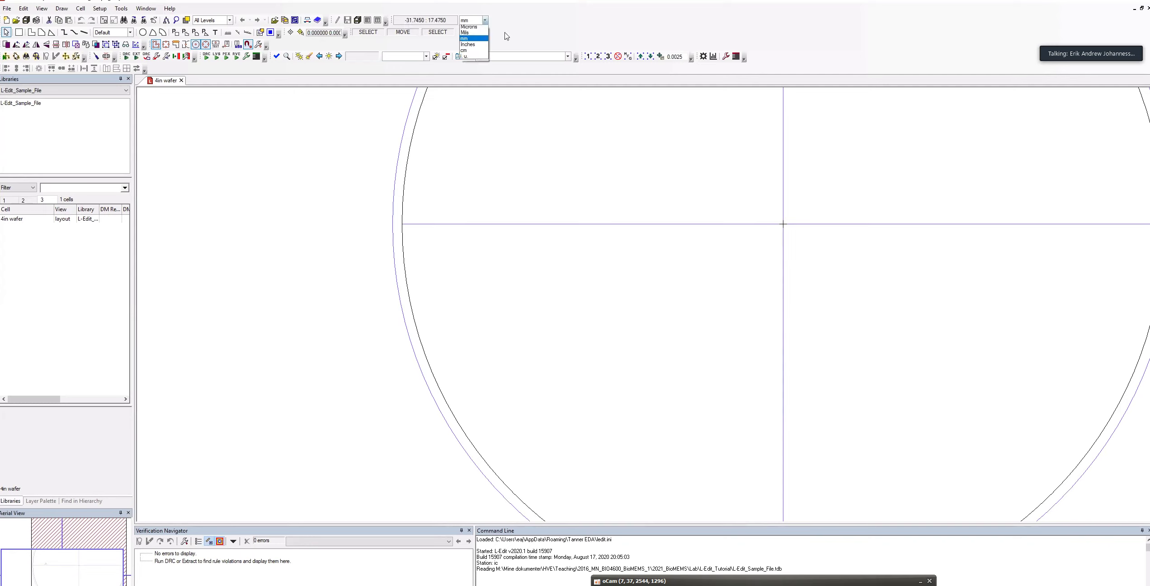
{"action": "left_click", "coordinate": [485, 21]}
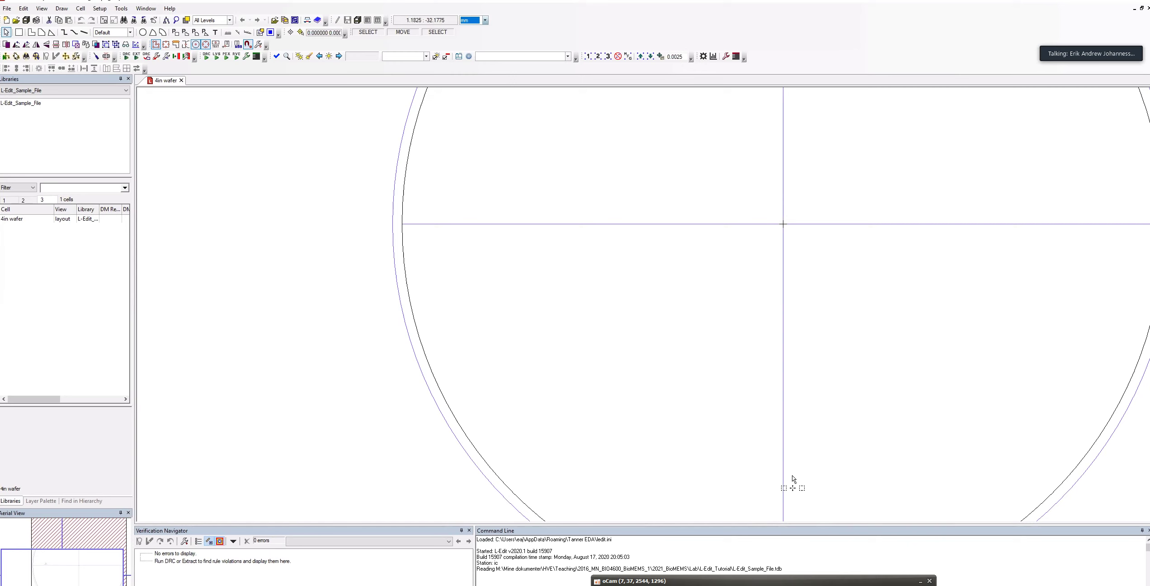
{"action": "scroll", "coordinate": [794, 479], "scroll_direction": "down", "scroll_amount": 3}
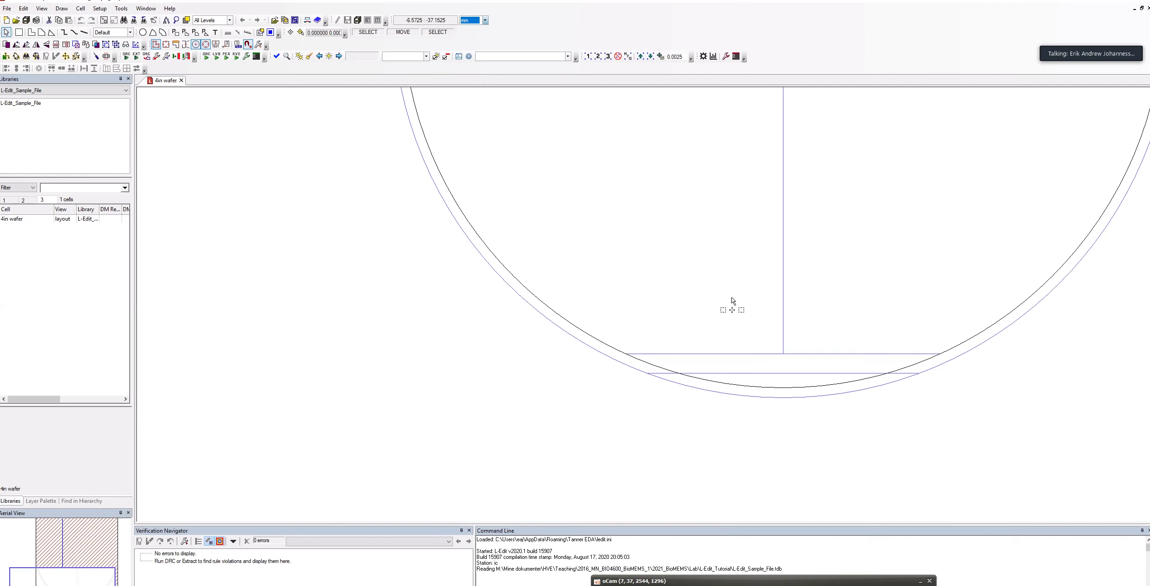
{"action": "scroll", "coordinate": [733, 301], "scroll_direction": "up", "scroll_amount": 5}
{"action": "scroll", "coordinate": [726, 290], "scroll_direction": "up", "scroll_amount": 1}
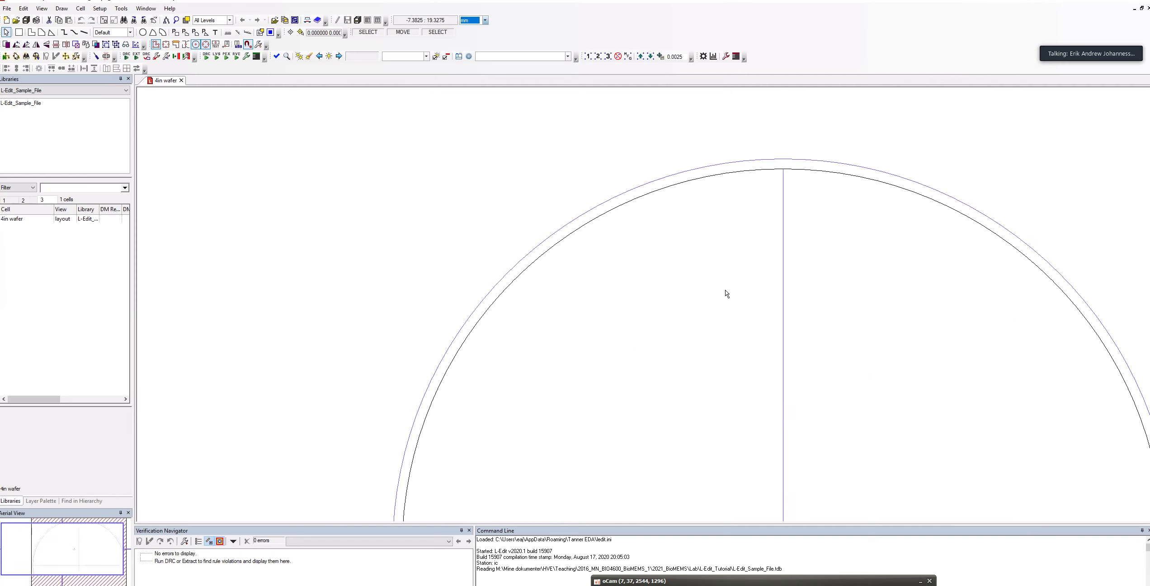
{"action": "scroll", "coordinate": [698, 311], "scroll_direction": "down", "scroll_amount": 2}
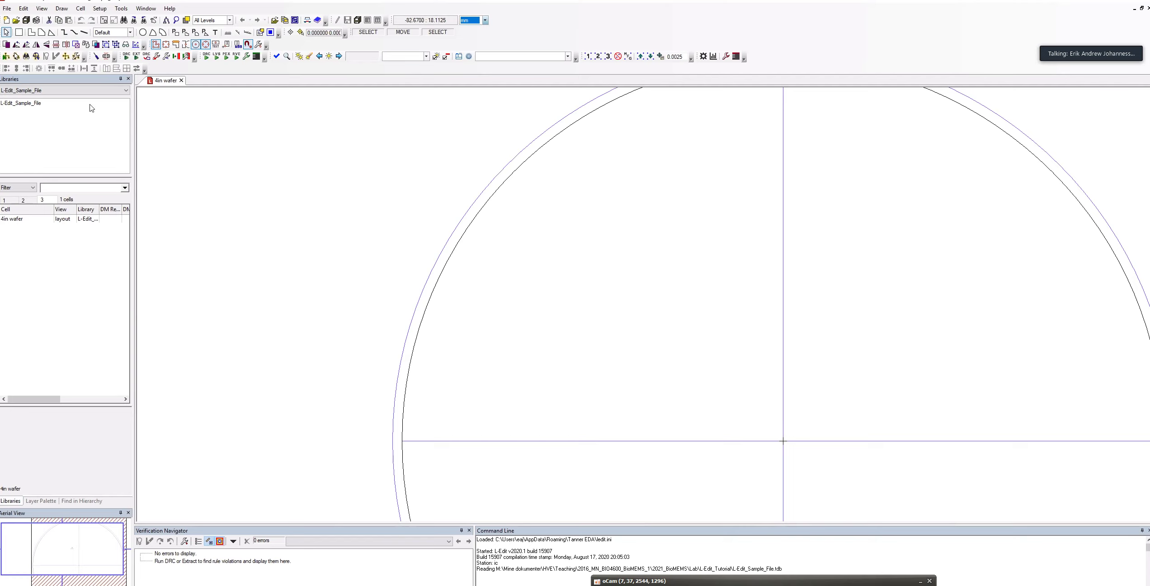
Step: Create a new layout cell named Inlet_Ports in L-Edit_Sample_File and select the 4in wafer cell in the cell list
{"action": "left_click", "coordinate": [82, 10]}
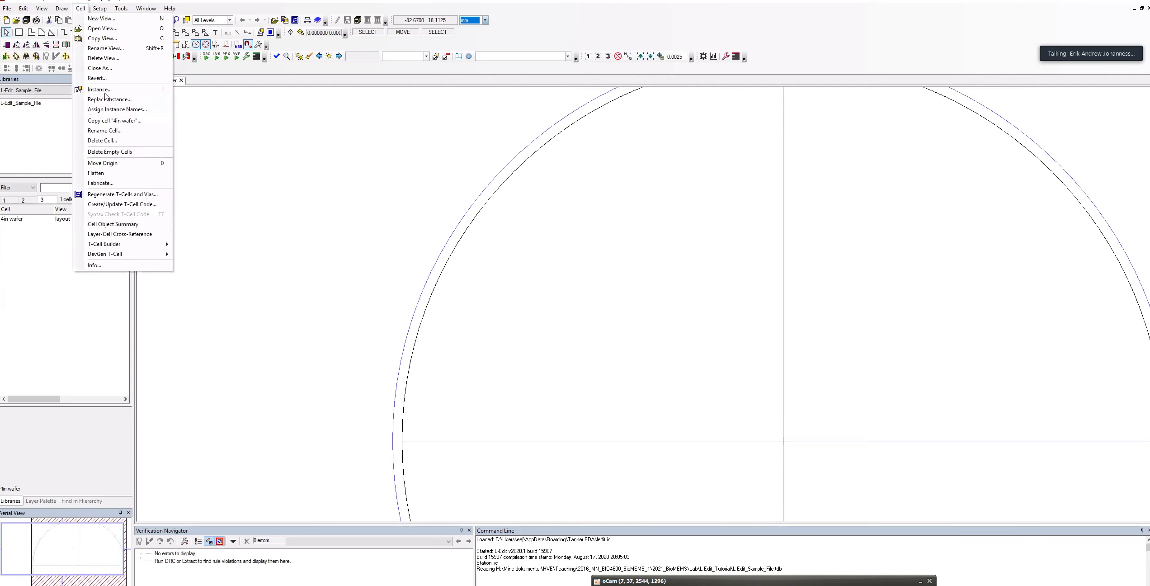
{"action": "left_click", "coordinate": [101, 19]}
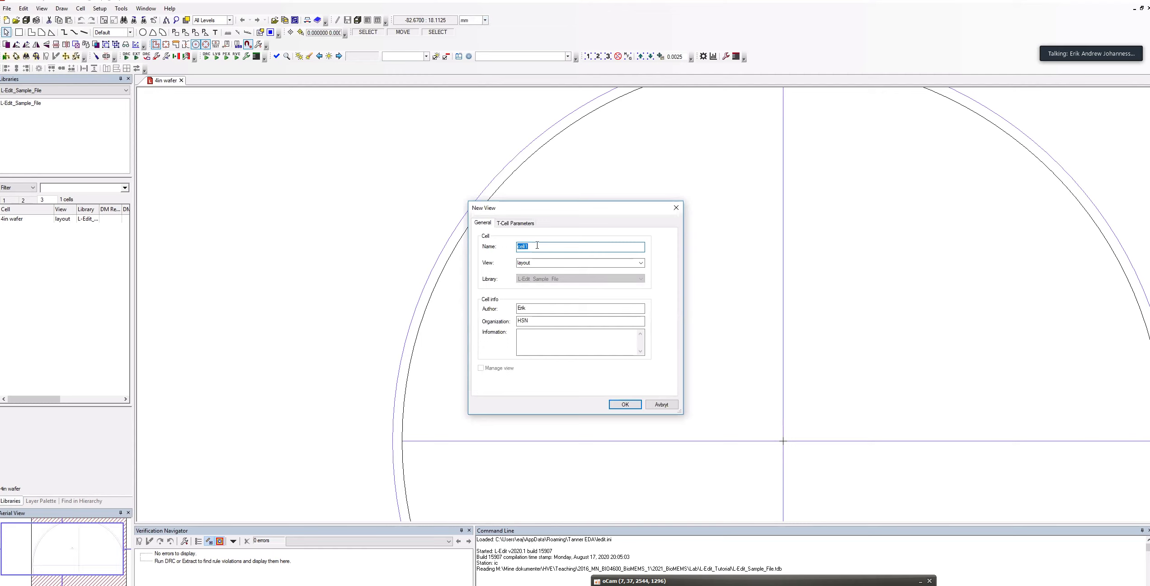
{"action": "type", "text": "Inlet_Ports"}
{"action": "left_click", "coordinate": [625, 404]}
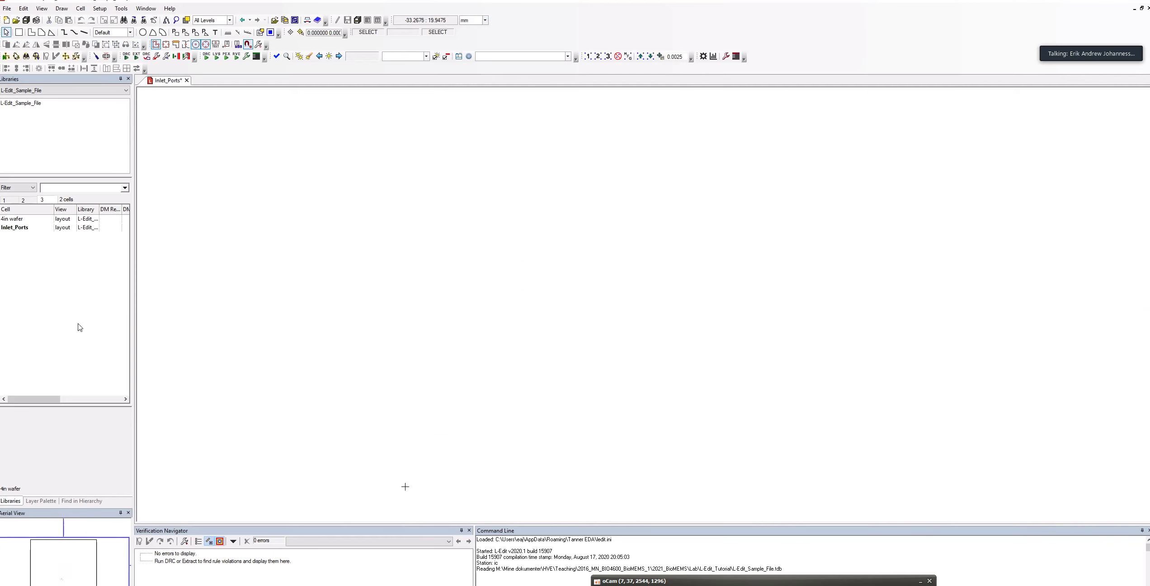
{"action": "left_click", "coordinate": [23, 221]}
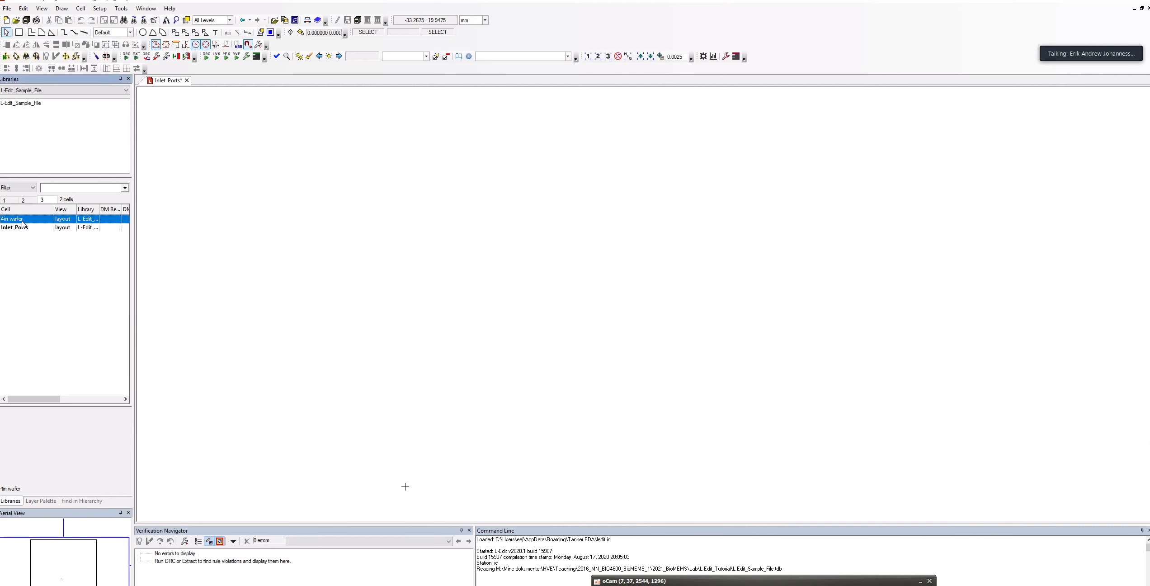
Step: Open the 4in wafer cell and view the cells available to instance there, without placing one
{"action": "double_click", "coordinate": [18, 221]}
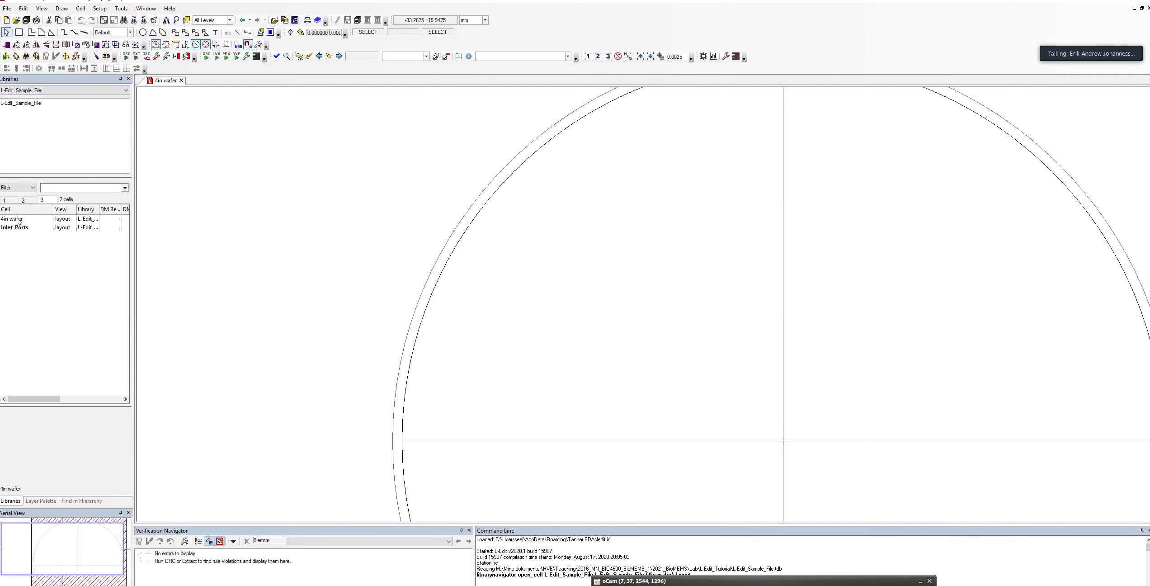
{"action": "key", "text": "i"}
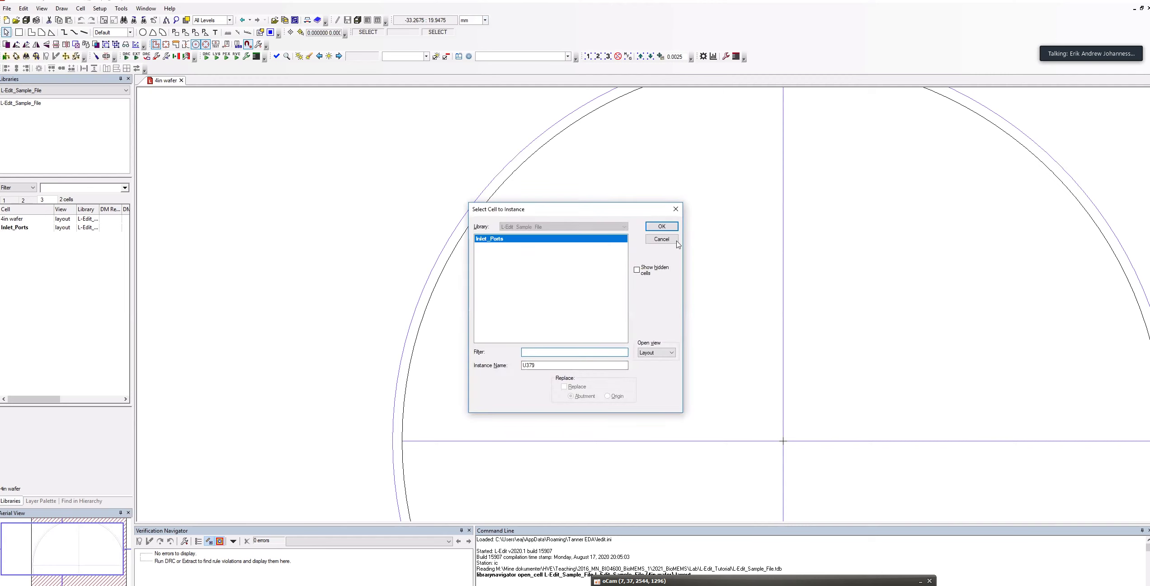
{"action": "left_click", "coordinate": [655, 239]}
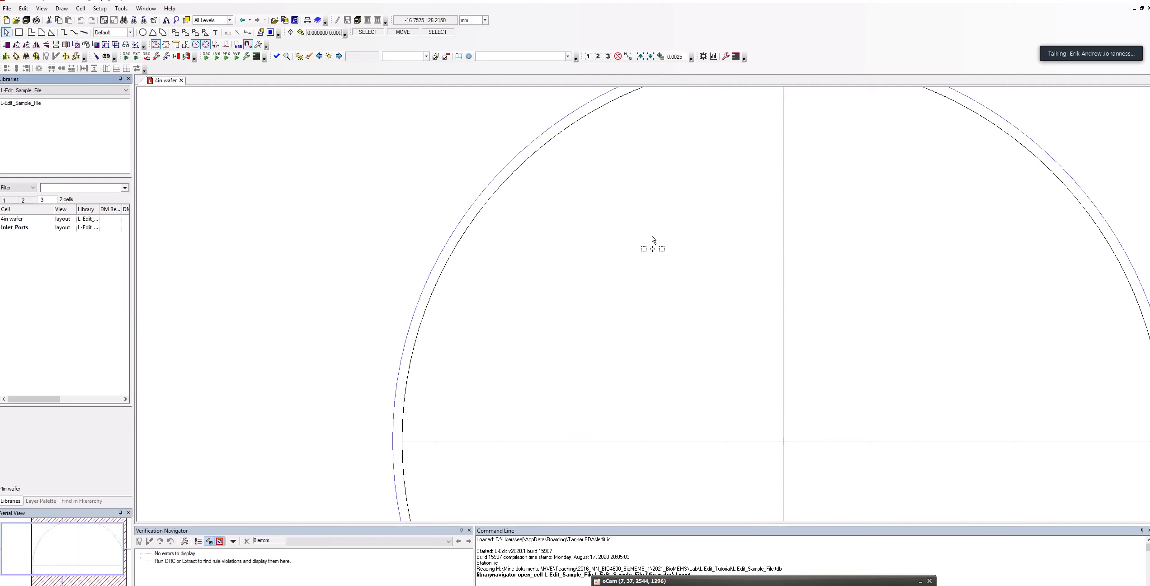
{"action": "key", "text": "Home"}
Step: Open the Inlet_Ports cell and draw a circle of about 10.2 mm radius up and left of the origin
{"action": "double_click", "coordinate": [18, 227]}
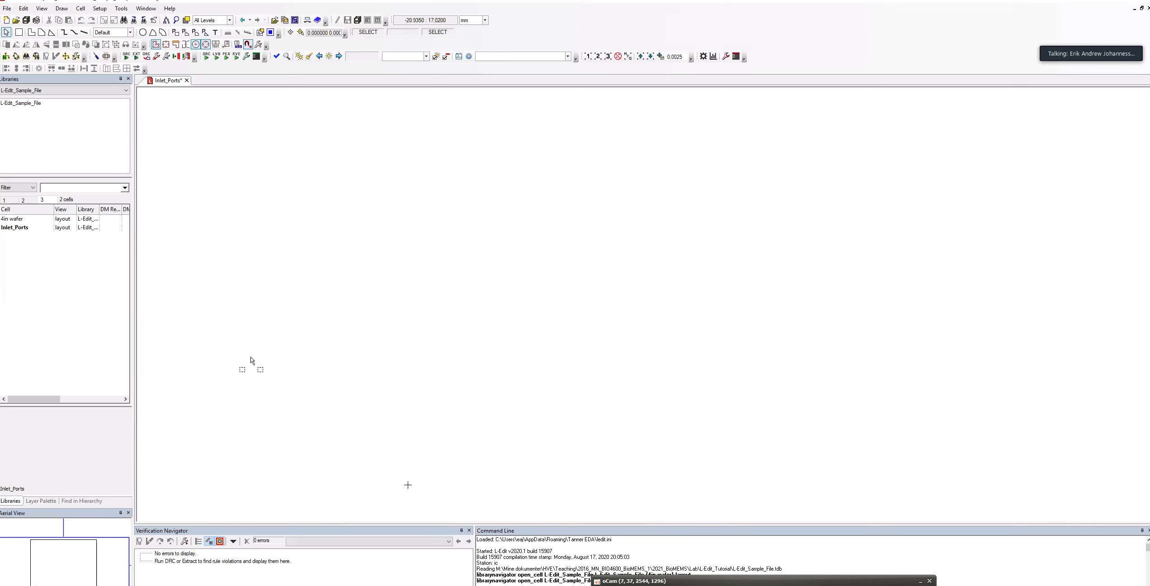
{"action": "left_click", "coordinate": [144, 33]}
{"action": "left_click_drag", "start_coordinate": [372, 435], "coordinate": [424, 491]}
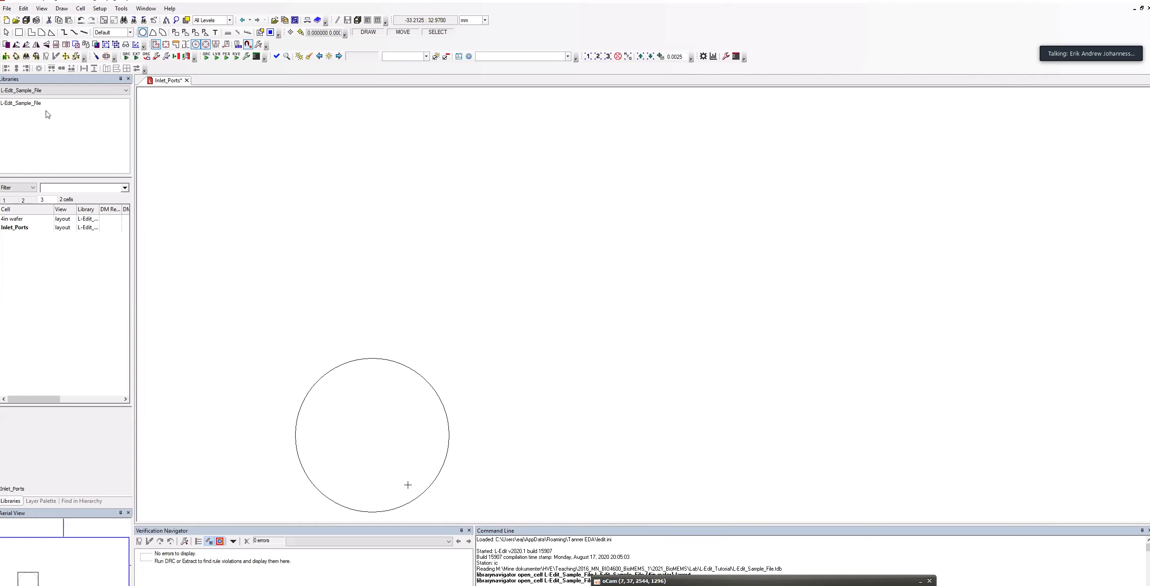
Step: Set the circle's center to X 0, Y 0 and its radius to 1.5 mm
{"action": "left_click", "coordinate": [23, 9]}
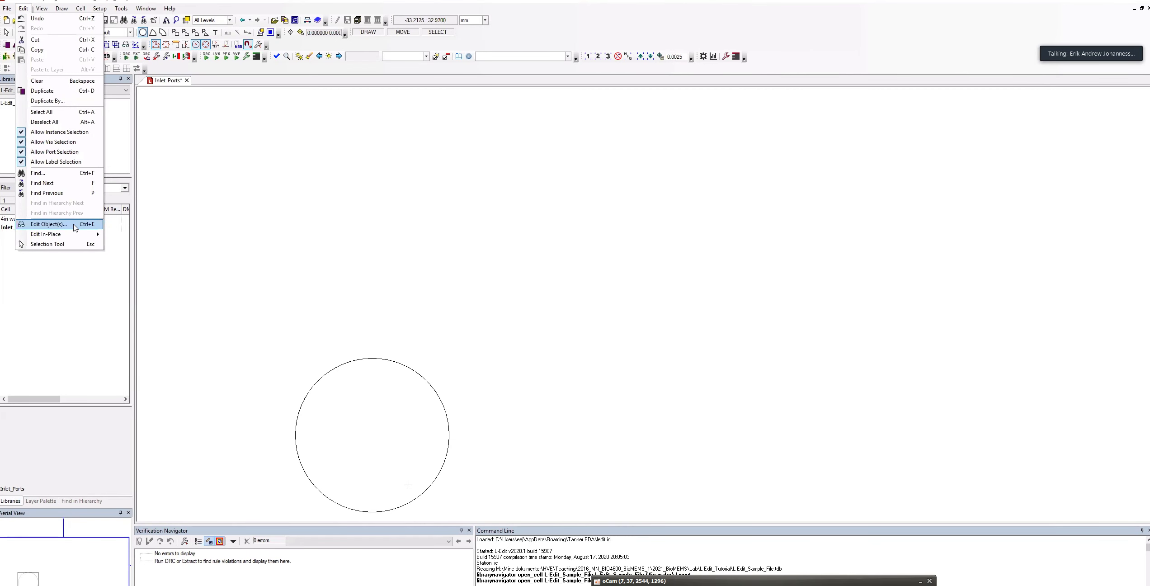
{"action": "left_click", "coordinate": [48, 224]}
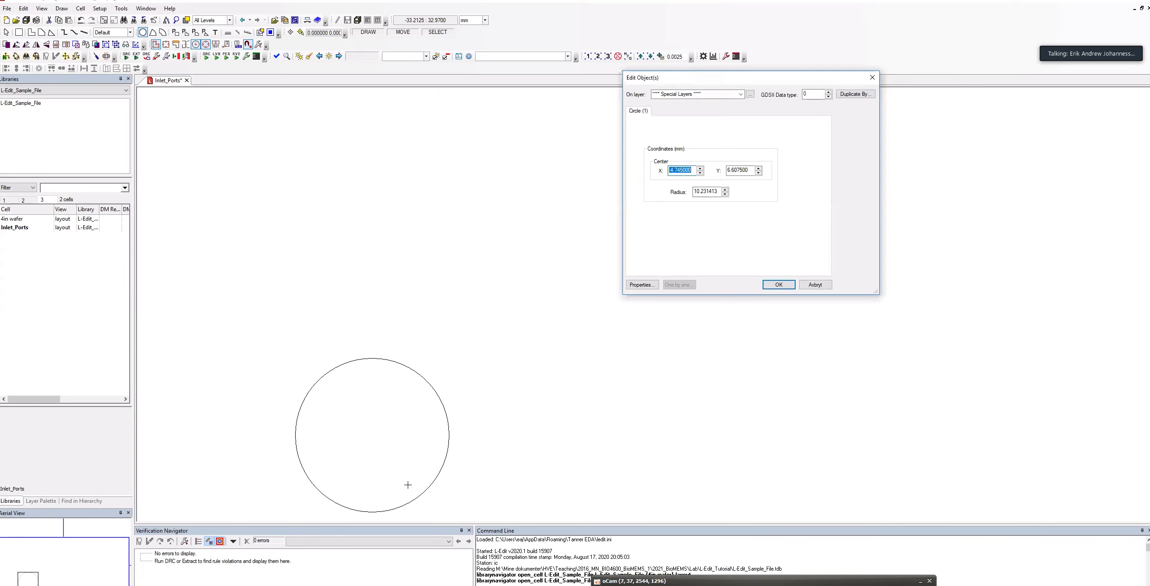
{"action": "type", "text": "0"}
{"action": "double_click", "coordinate": [734, 170]}
{"action": "type", "text": "0"}
{"action": "left_click_drag", "start_coordinate": [694, 192], "coordinate": [719, 190]}
{"action": "type", "text": "1.5"}
{"action": "left_click", "coordinate": [778, 285]}
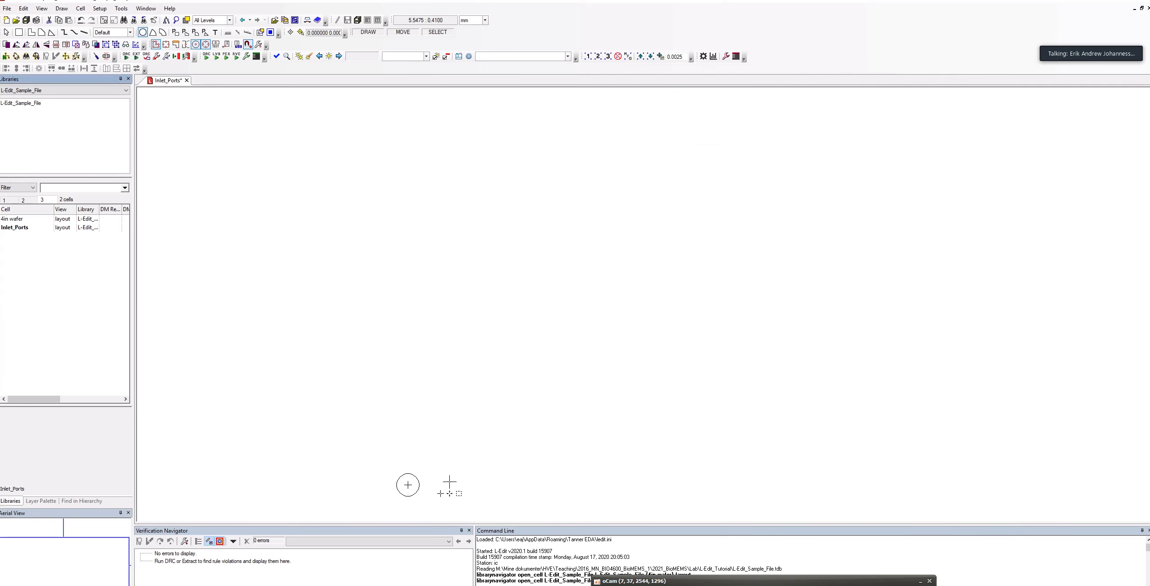
{"action": "key", "text": "Home"}
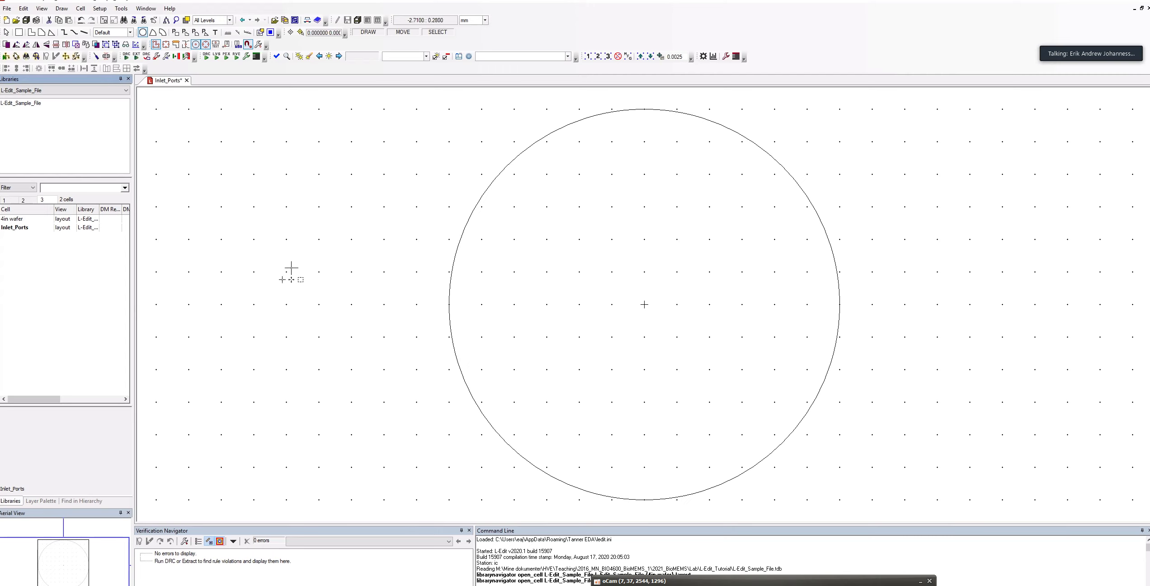
{"action": "key", "text": "ctrl+a"}
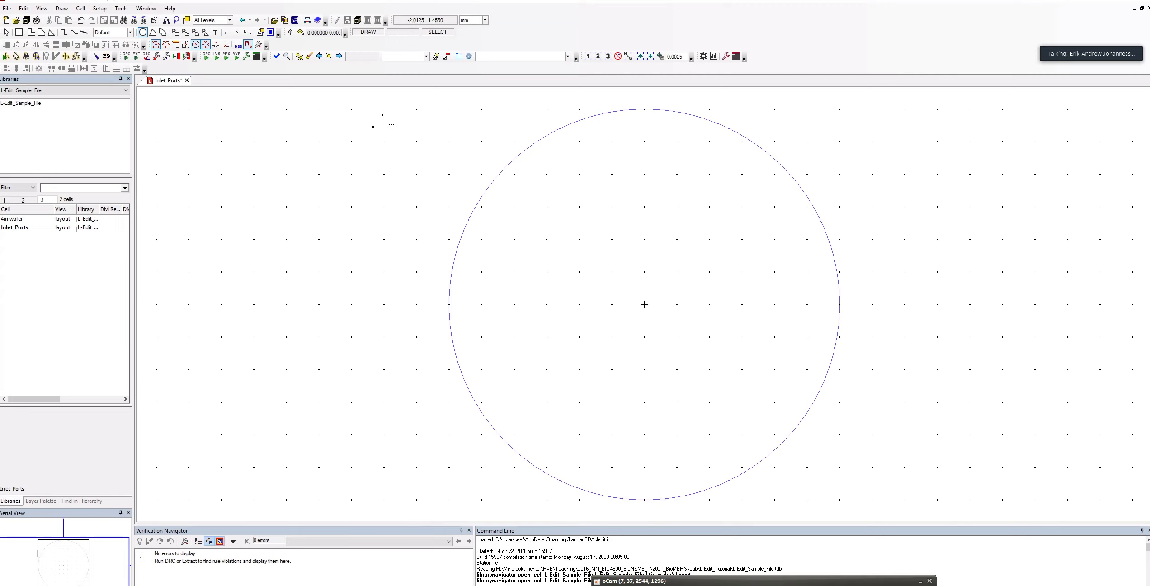
{"action": "left_click_drag", "start_coordinate": [388, 99], "coordinate": [392, 241]}
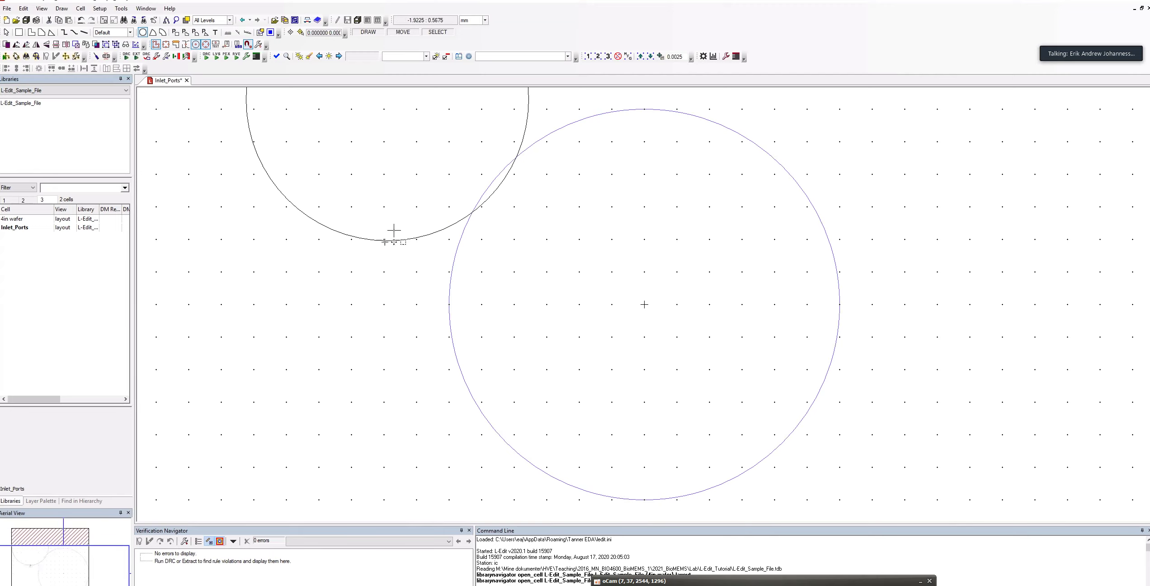
{"action": "key", "text": "Escape"}
{"action": "key", "text": "Delete"}
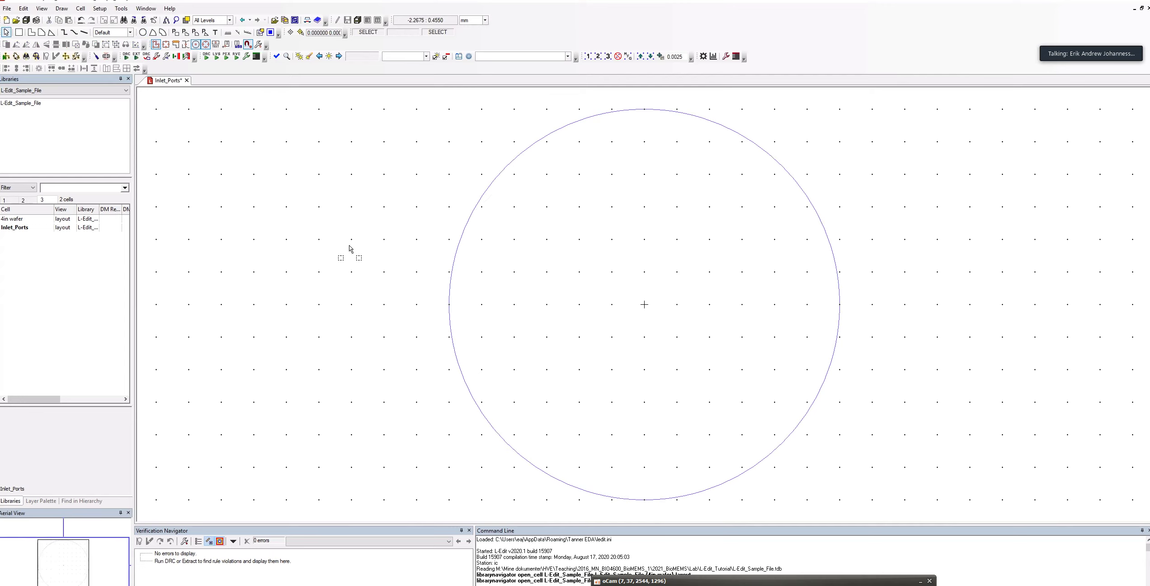
Step: Select the 1.5 mm radius circle and assign it to the Metal1 layer
{"action": "left_click", "coordinate": [6, 33]}
{"action": "mouse_move", "coordinate": [419, 96]}
{"action": "left_mouse_down"}
{"action": "mouse_move", "coordinate": [717, 309]}
{"action": "mouse_move", "coordinate": [863, 508]}
{"action": "left_mouse_up"}
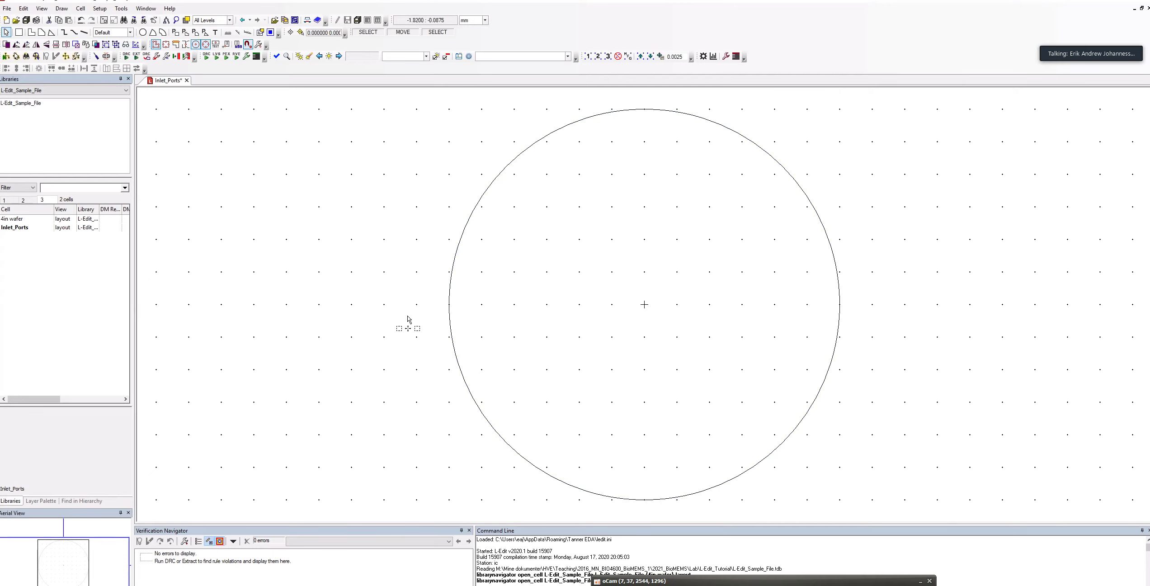
{"action": "key", "text": "alt"}
{"action": "key", "text": "ctrl+e"}
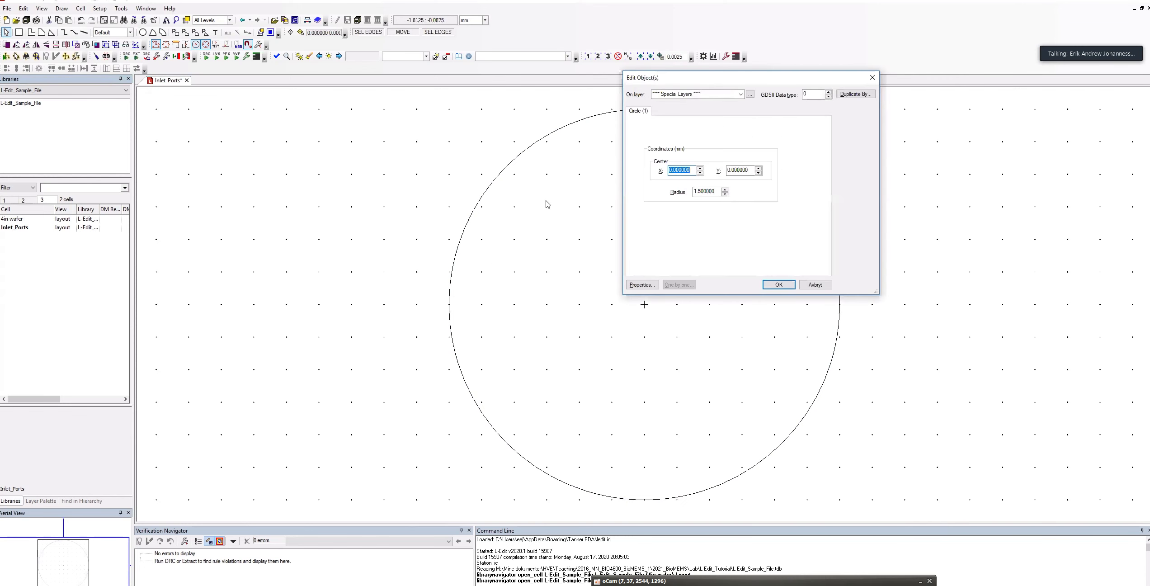
{"action": "left_click", "coordinate": [741, 94]}
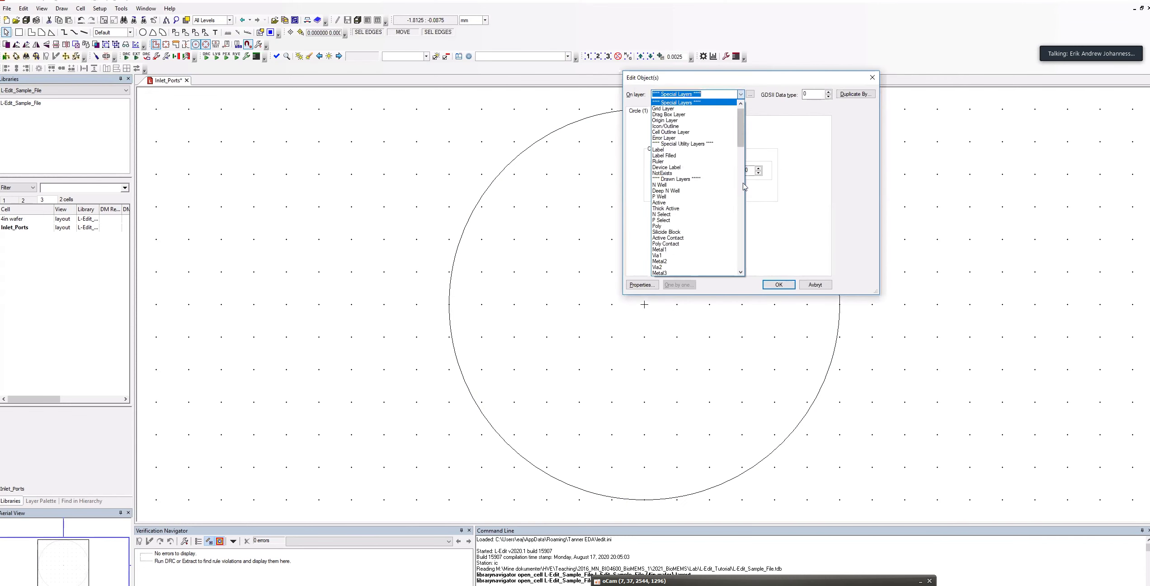
{"action": "left_click", "coordinate": [692, 250]}
{"action": "left_click", "coordinate": [788, 288]}
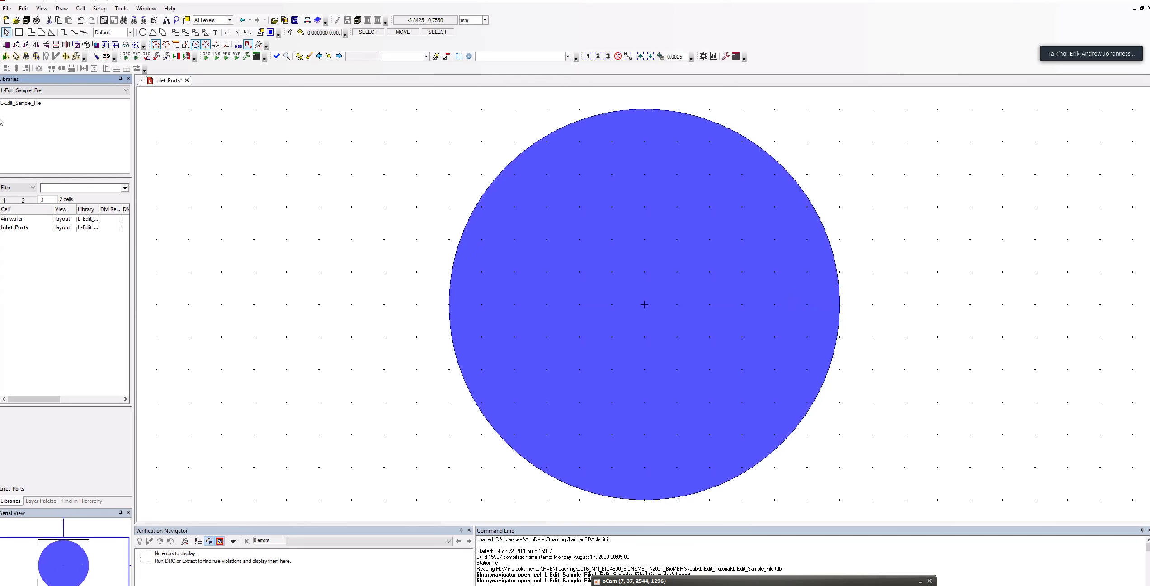
Step: Save the design under the new name L-Edit_Sample_File_Micromixer in the L-Edit_Tutorial folder
{"action": "left_click", "coordinate": [7, 8]}
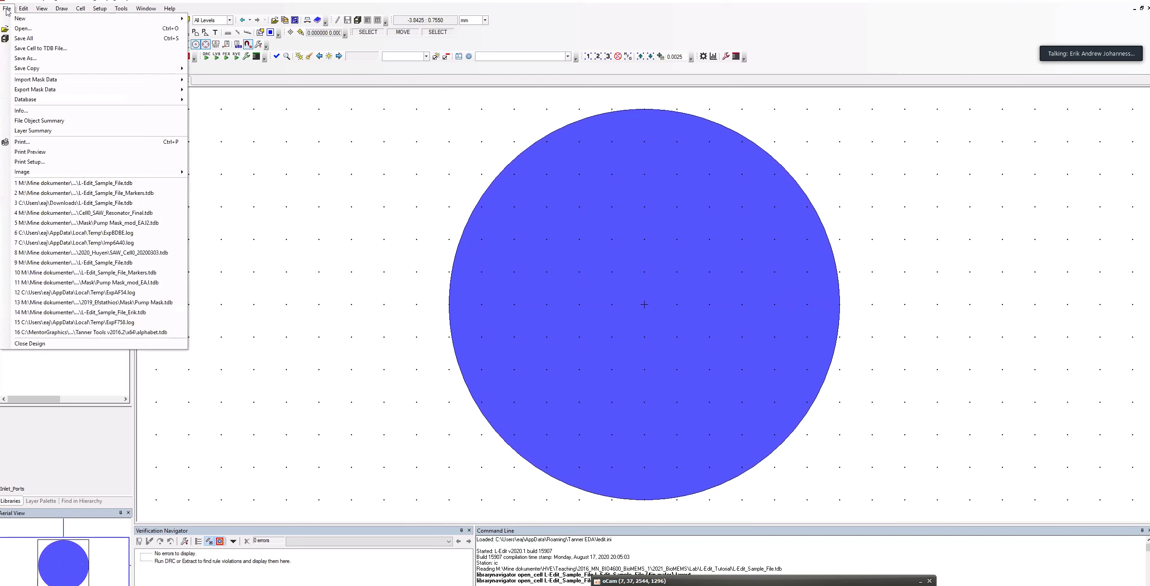
{"action": "left_click", "coordinate": [37, 59]}
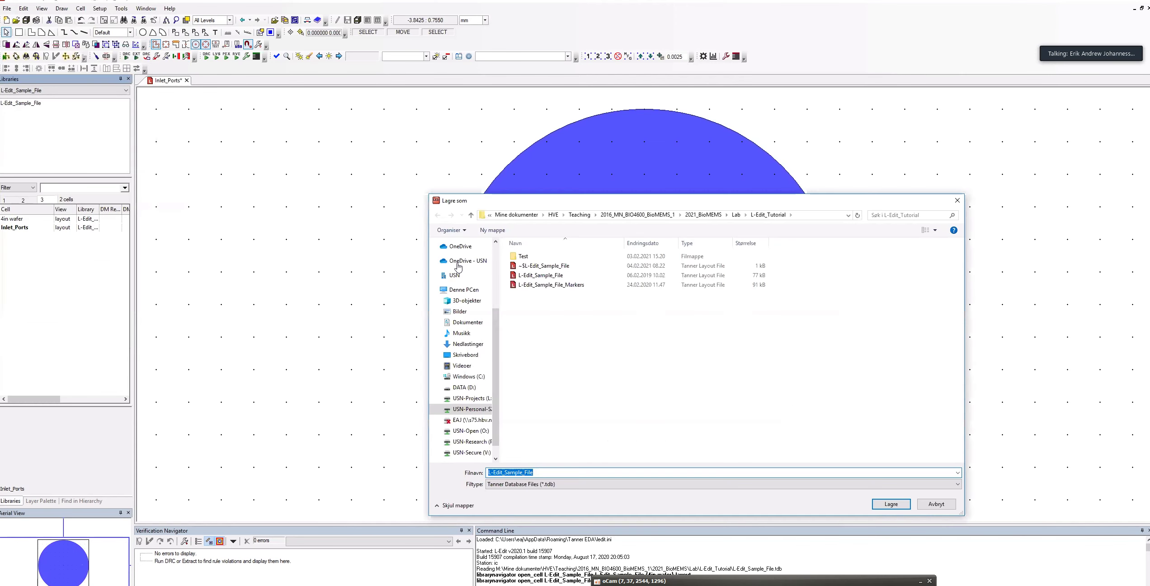
{"action": "left_click", "coordinate": [537, 473]}
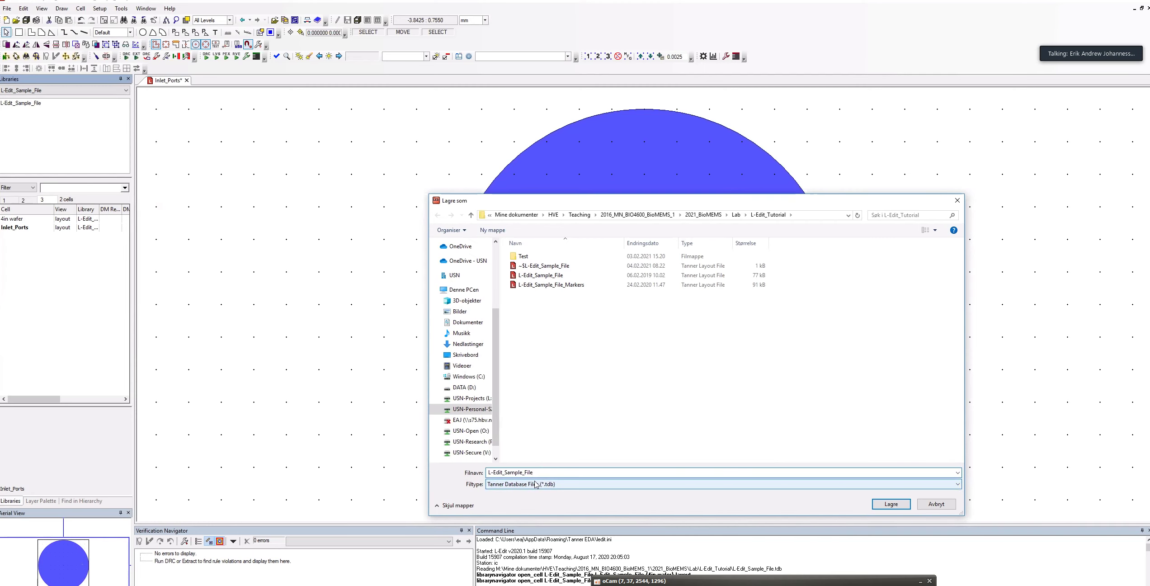
{"action": "type", "text": "_"}
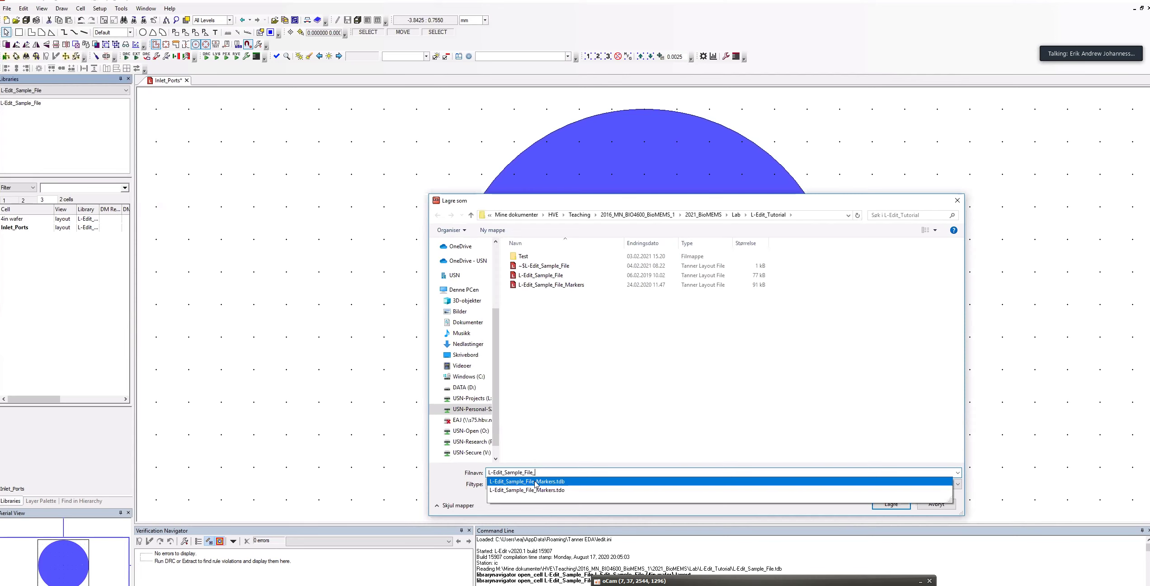
{"action": "type", "text": "Microm"}
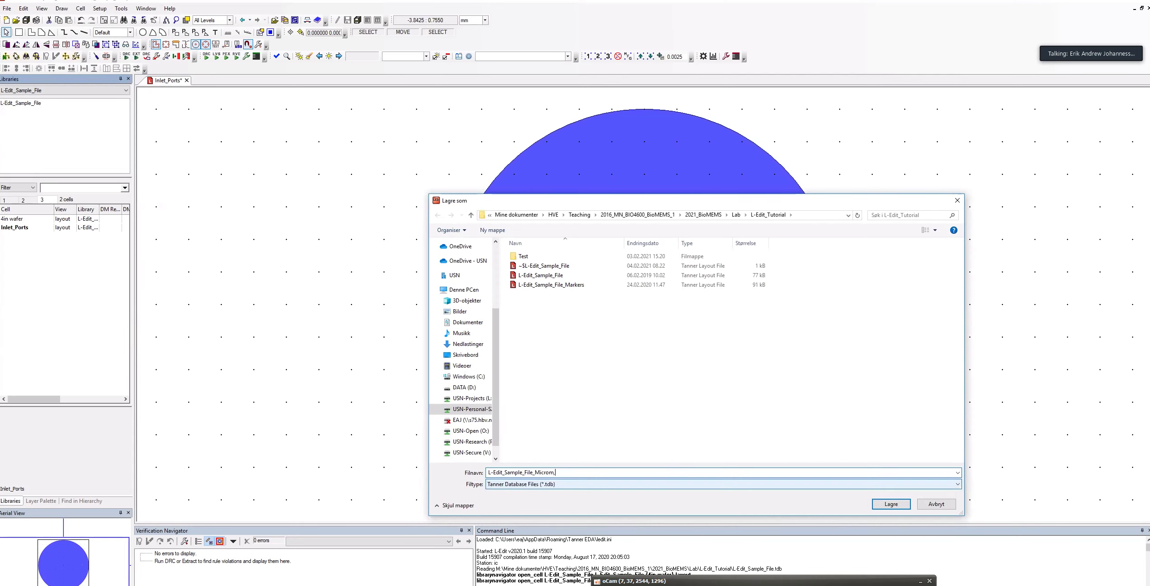
{"action": "type", "text": "ixer"}
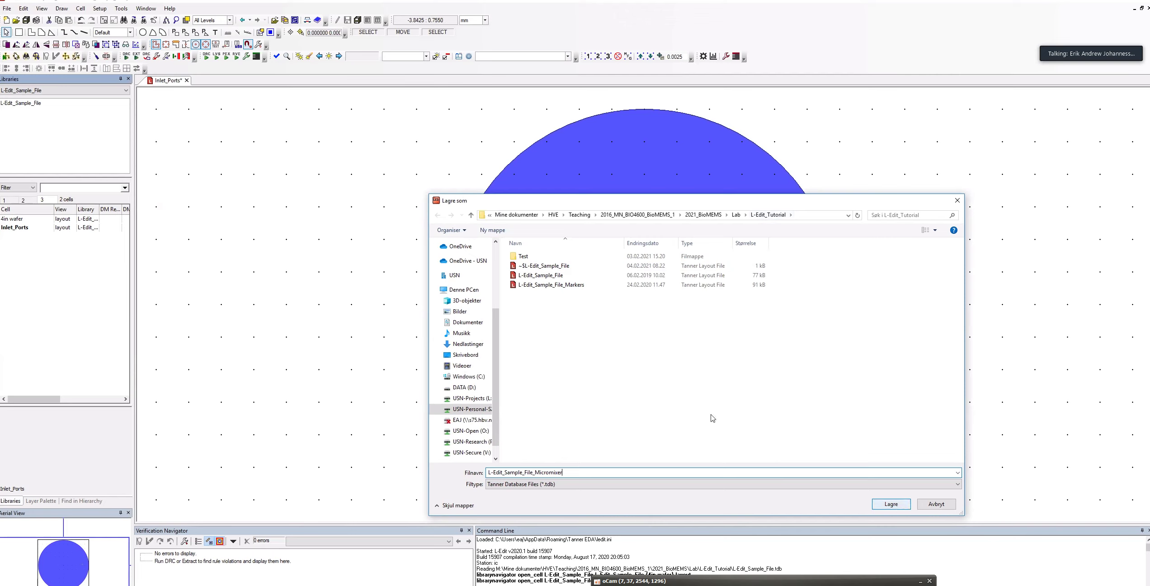
{"action": "left_click", "coordinate": [891, 504]}
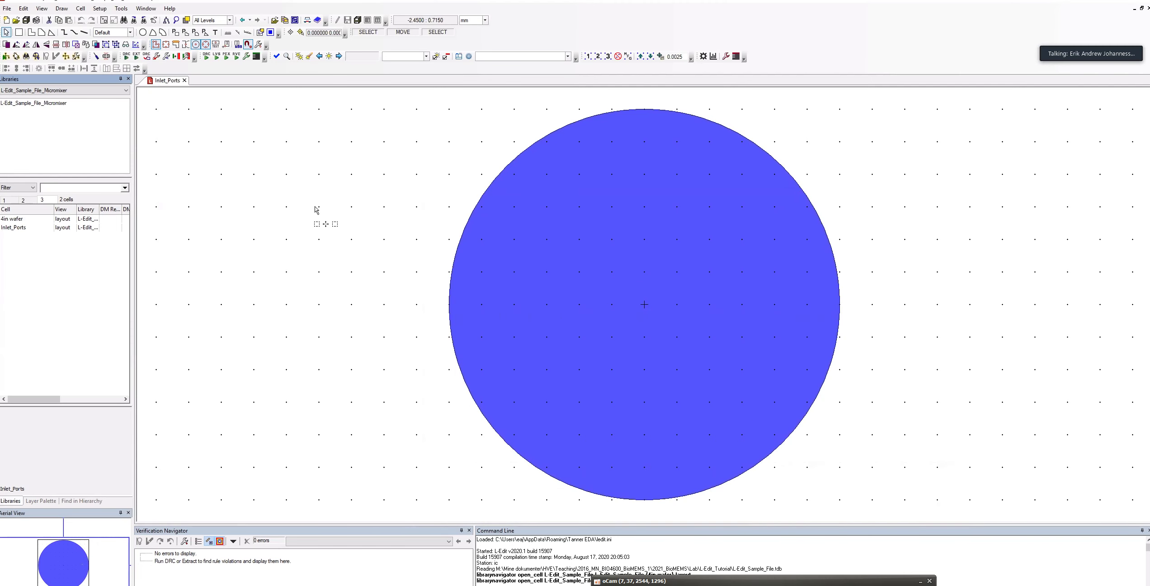
Step: View the layout files stored in the L-Edit_Tutorial folder without opening any of them
{"action": "left_click", "coordinate": [25, 21]}
{"action": "left_click", "coordinate": [25, 22]}
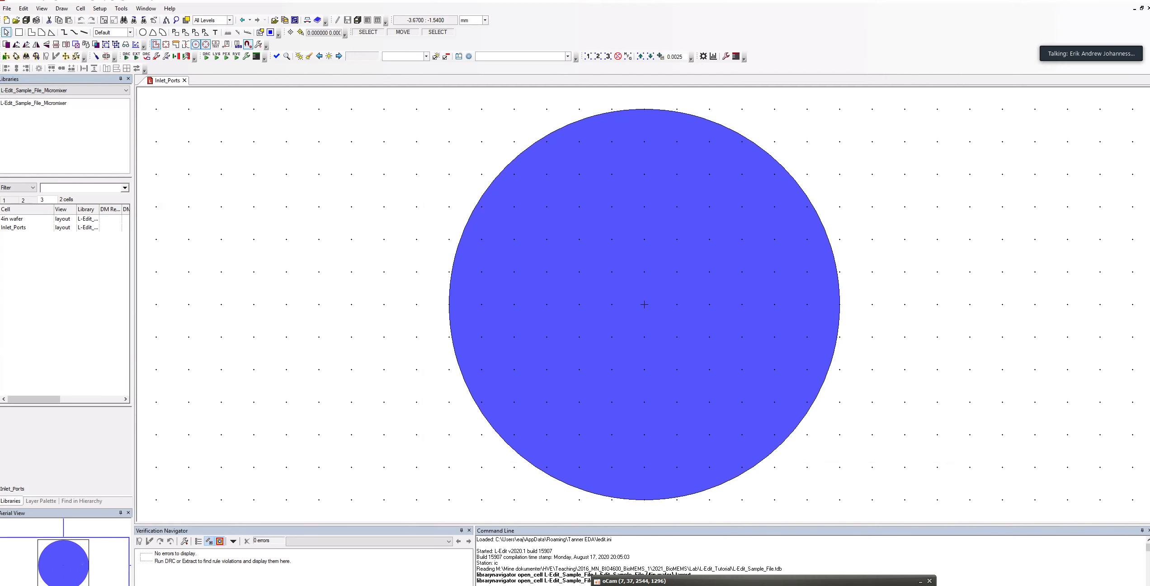
{"action": "left_click", "coordinate": [16, 20]}
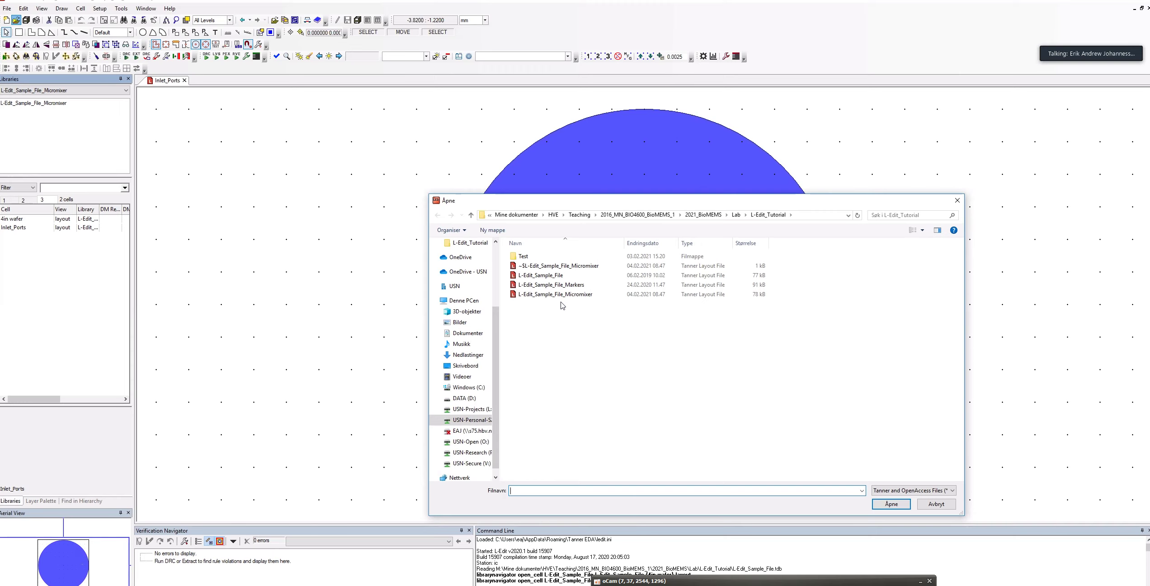
{"action": "key", "text": "Escape"}
Step: Change the inlet circle's layer to Metal2
{"action": "left_click", "coordinate": [24, 8]}
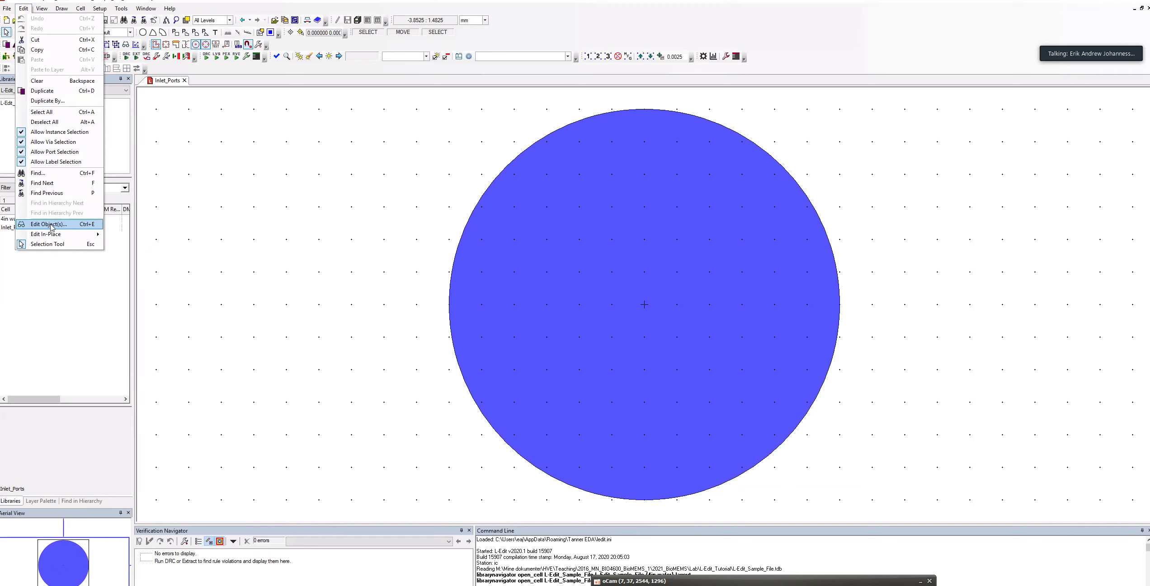
{"action": "left_click", "coordinate": [51, 225]}
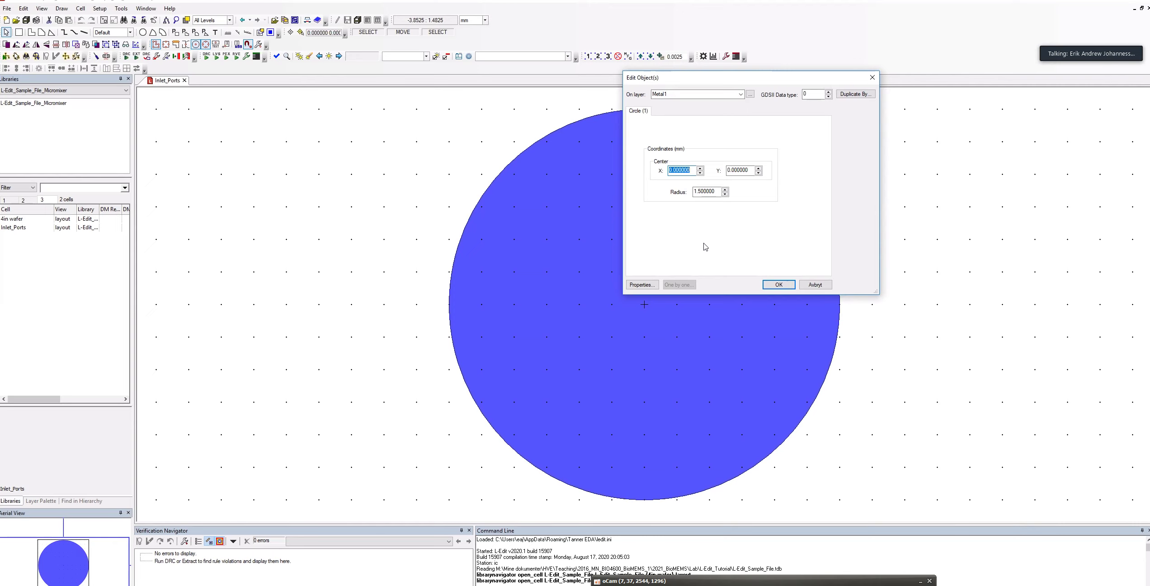
{"action": "left_click", "coordinate": [741, 94]}
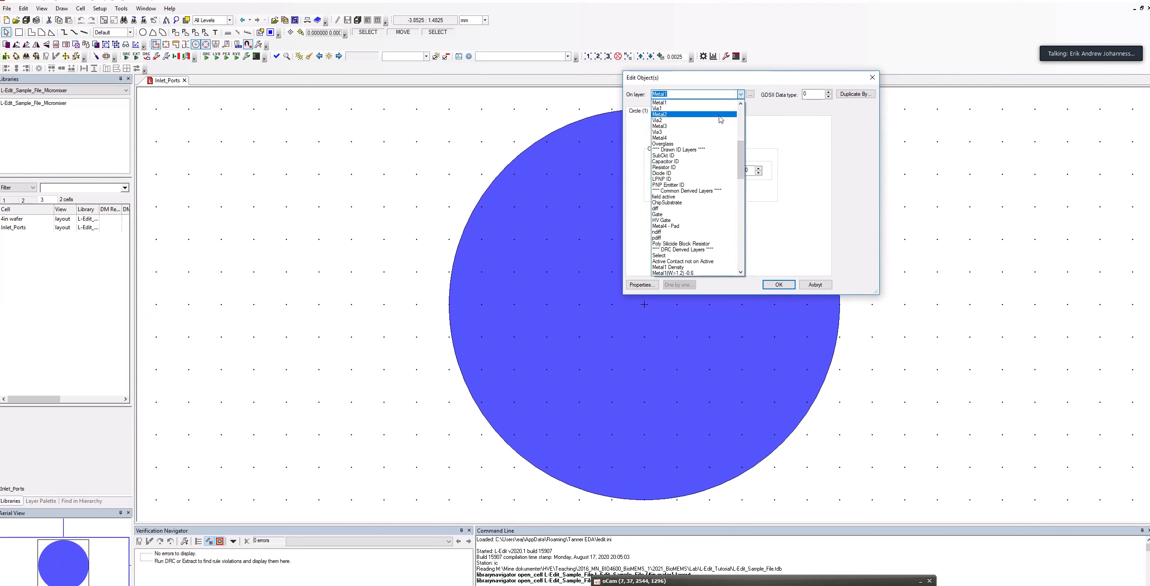
{"action": "left_click", "coordinate": [719, 116]}
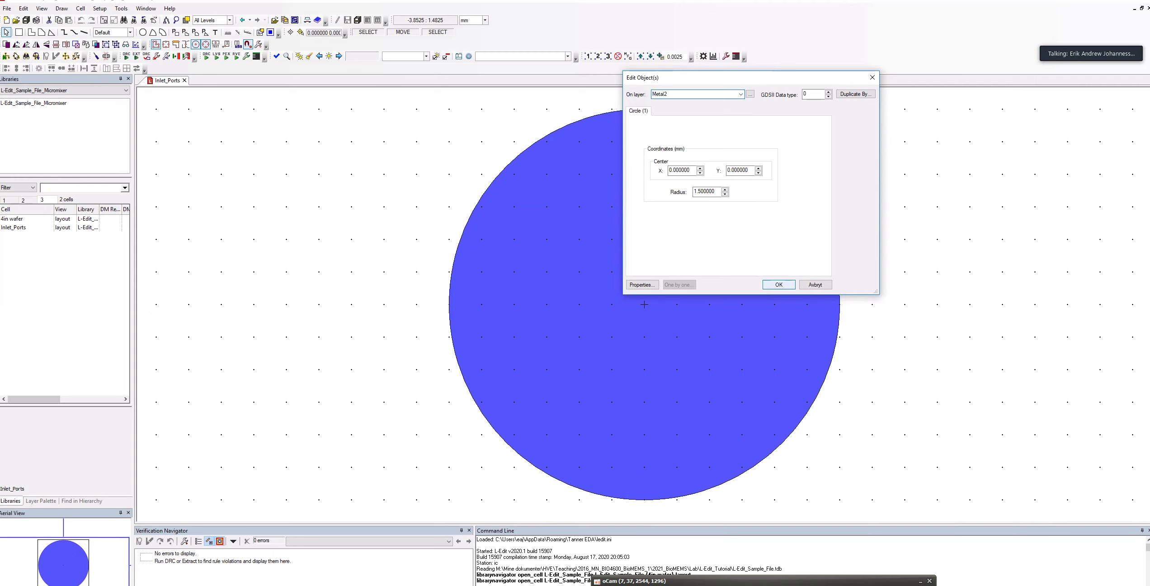
{"action": "left_click", "coordinate": [784, 285]}
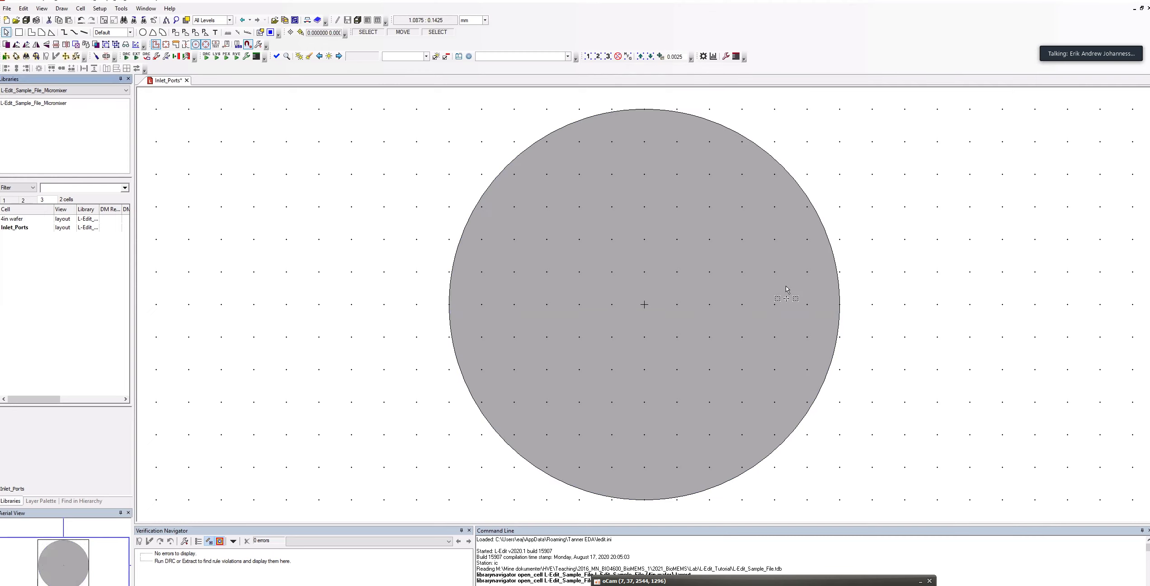
Step: Move the inlet circle to the Metal3 layer
{"action": "key", "text": "ctrl+e"}
{"action": "left_click", "coordinate": [726, 94]}
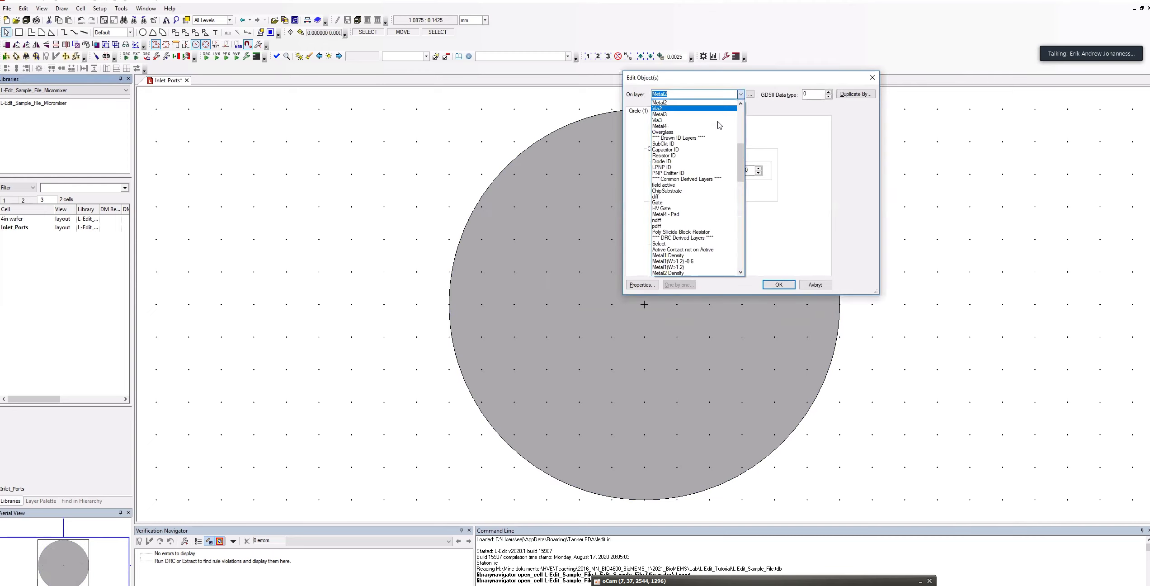
{"action": "left_click", "coordinate": [699, 126]}
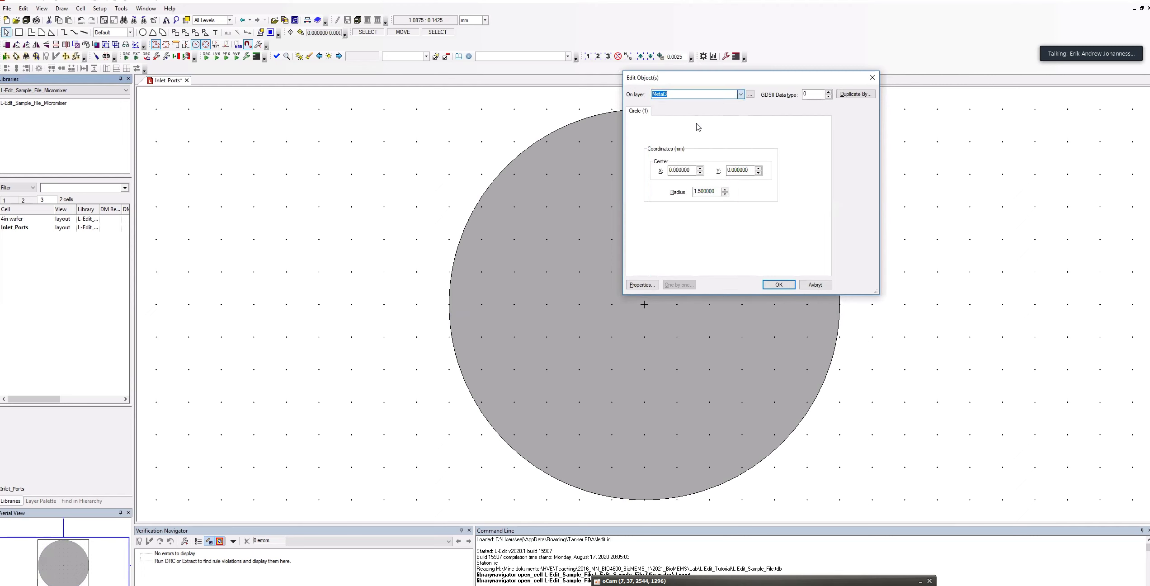
{"action": "left_click", "coordinate": [786, 284]}
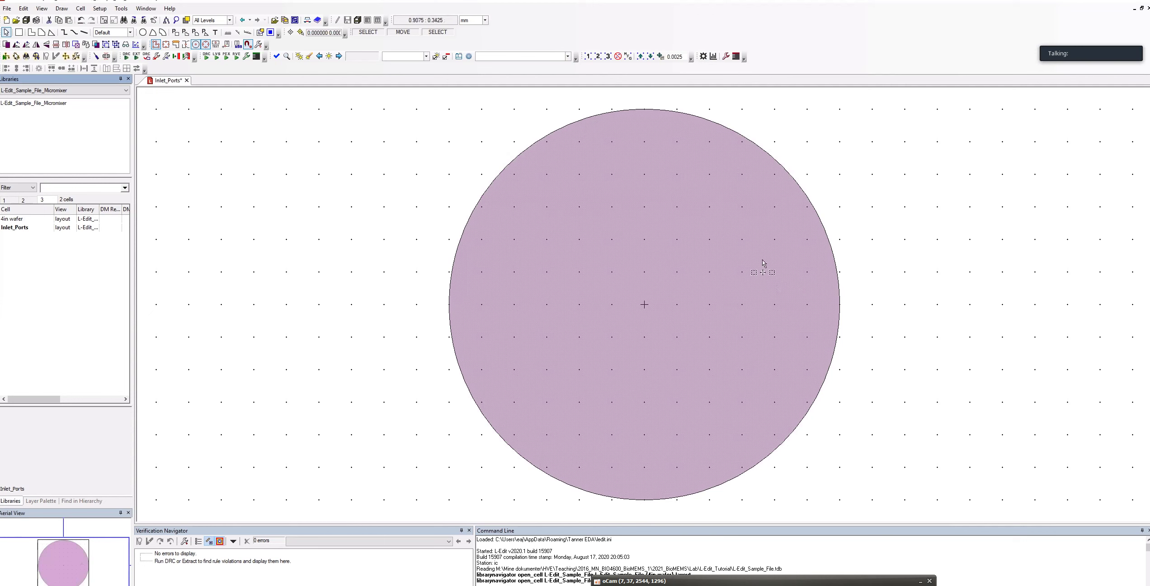
Step: Reassign the inlet circle to the **** Special Layers **** entry
{"action": "key", "text": "ctrl+e"}
{"action": "left_click", "coordinate": [740, 95]}
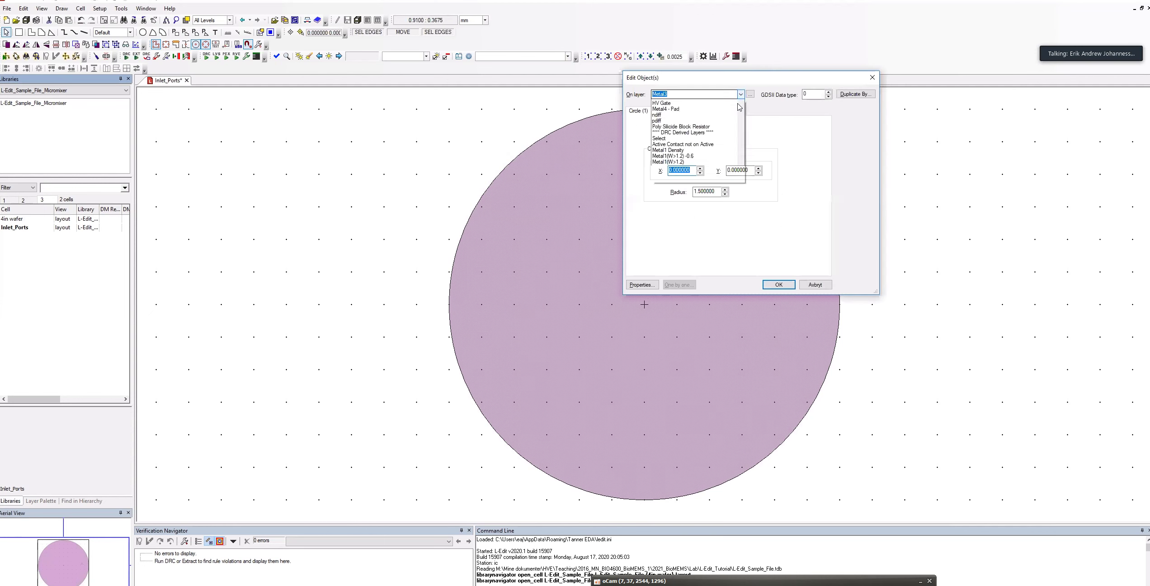
{"action": "left_click_drag", "start_coordinate": [743, 170], "coordinate": [742, 123]}
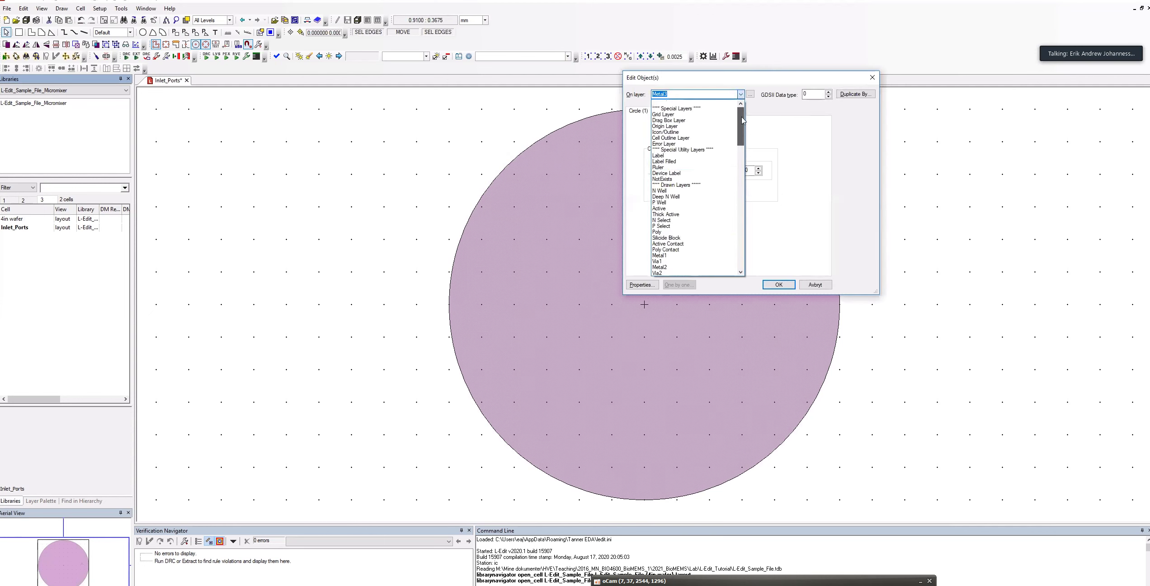
{"action": "left_click", "coordinate": [686, 109]}
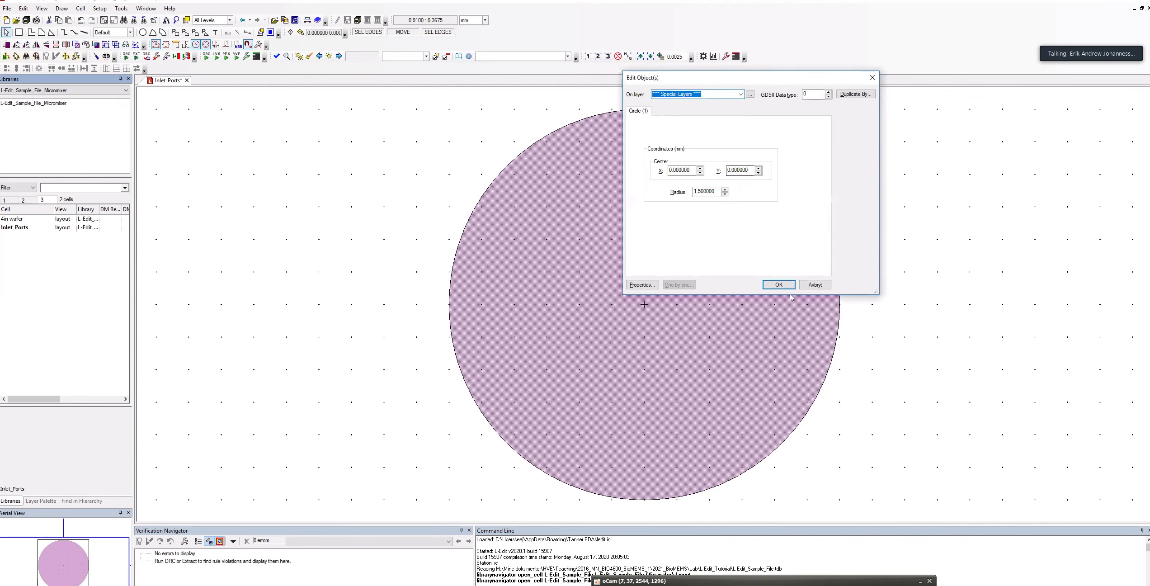
{"action": "left_click", "coordinate": [779, 285]}
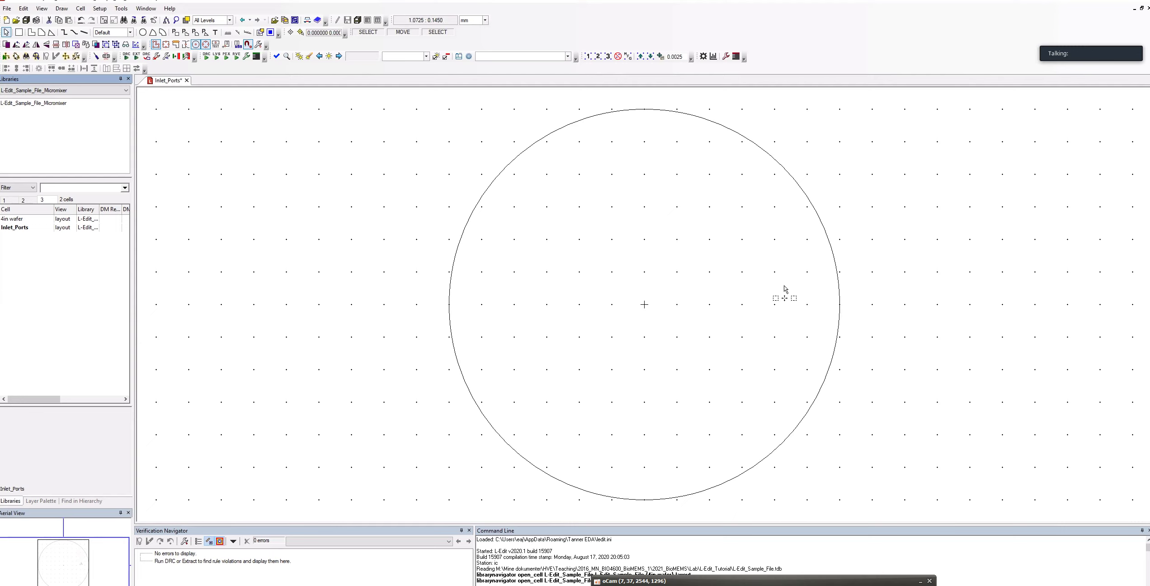
Step: Change the inlet circle's layer to Poly
{"action": "key", "text": "alt"}
{"action": "key", "text": "ctrl+e"}
{"action": "left_click", "coordinate": [741, 94]}
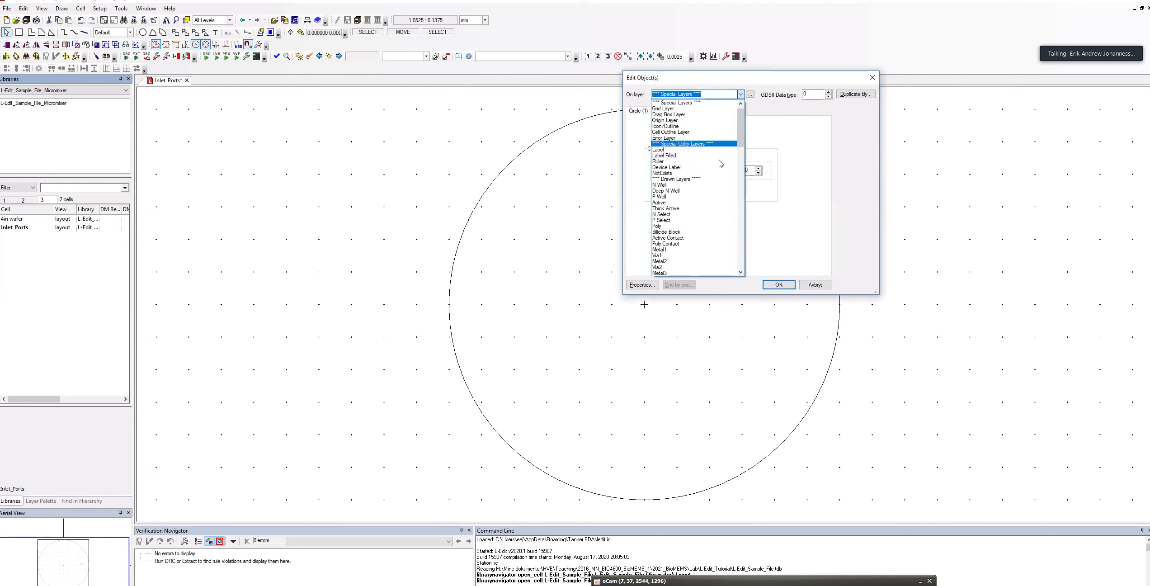
{"action": "left_click", "coordinate": [743, 272]}
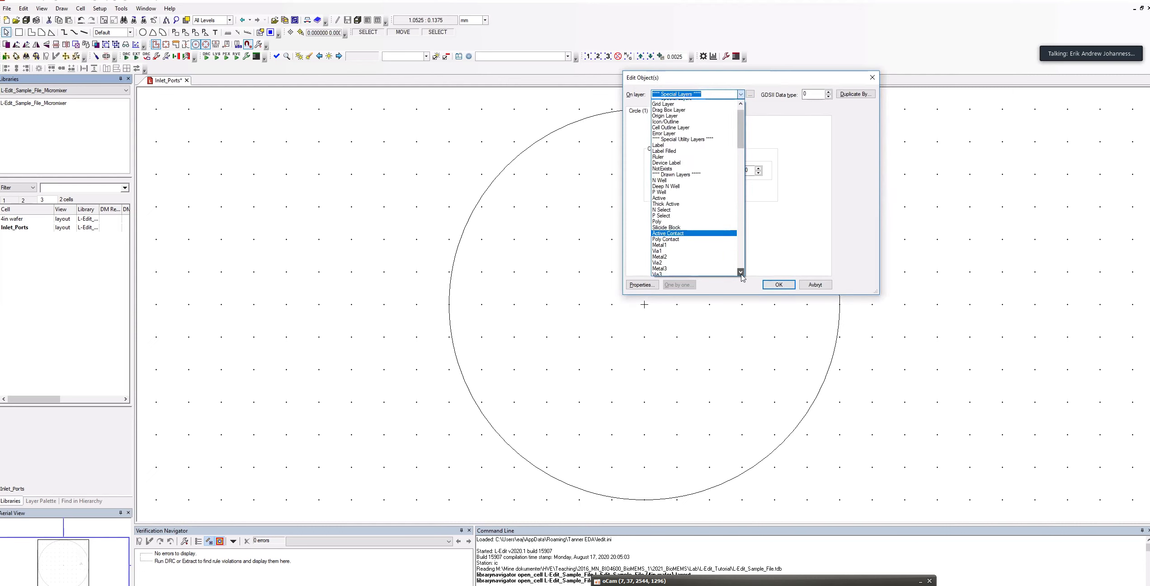
{"action": "left_click", "coordinate": [679, 197]}
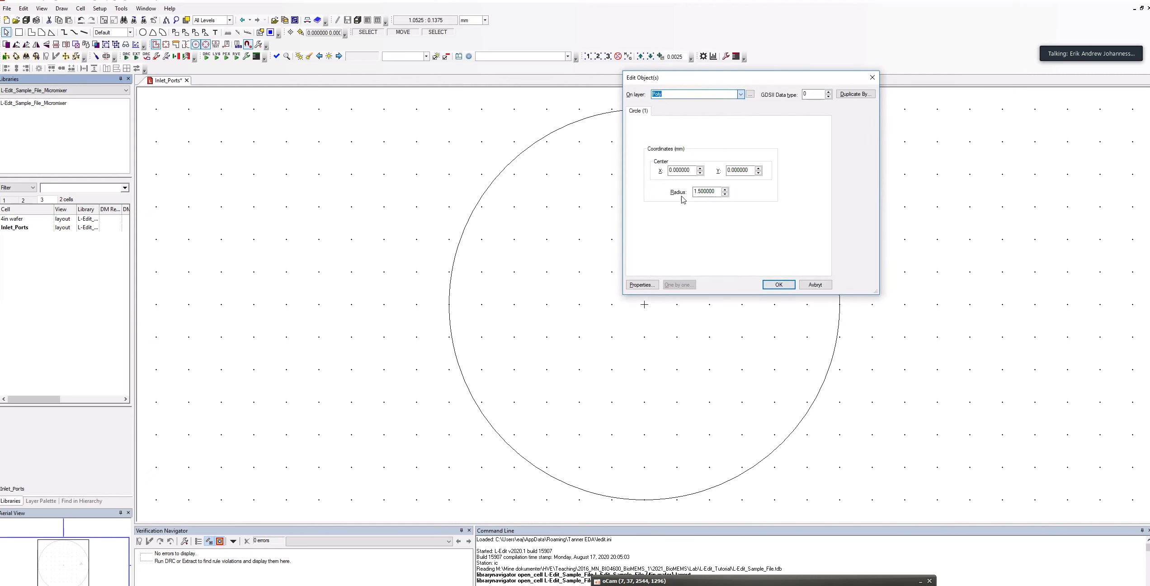
{"action": "left_click", "coordinate": [778, 285]}
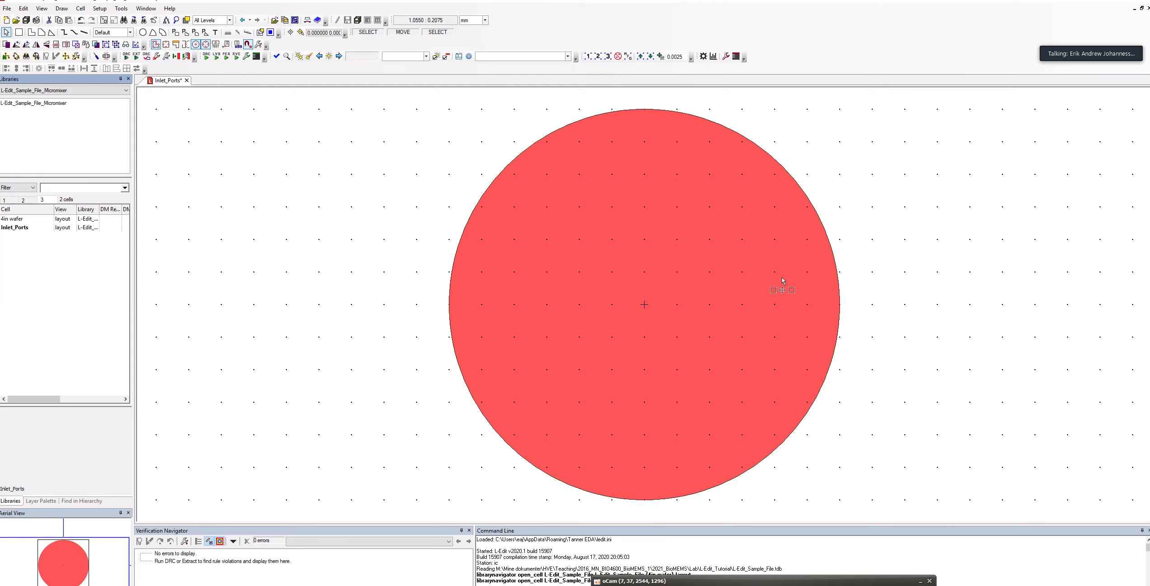
Step: Assign the inlet circle to the Metal1 layer
{"action": "key", "text": "alt"}
{"action": "key", "text": "ctrl+e"}
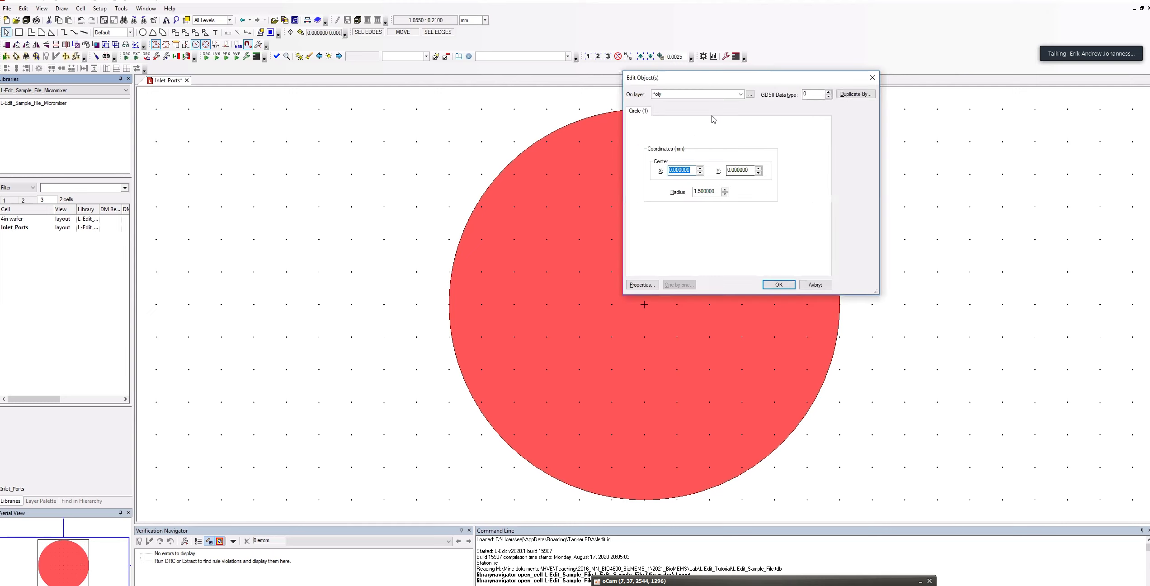
{"action": "left_click", "coordinate": [741, 94]}
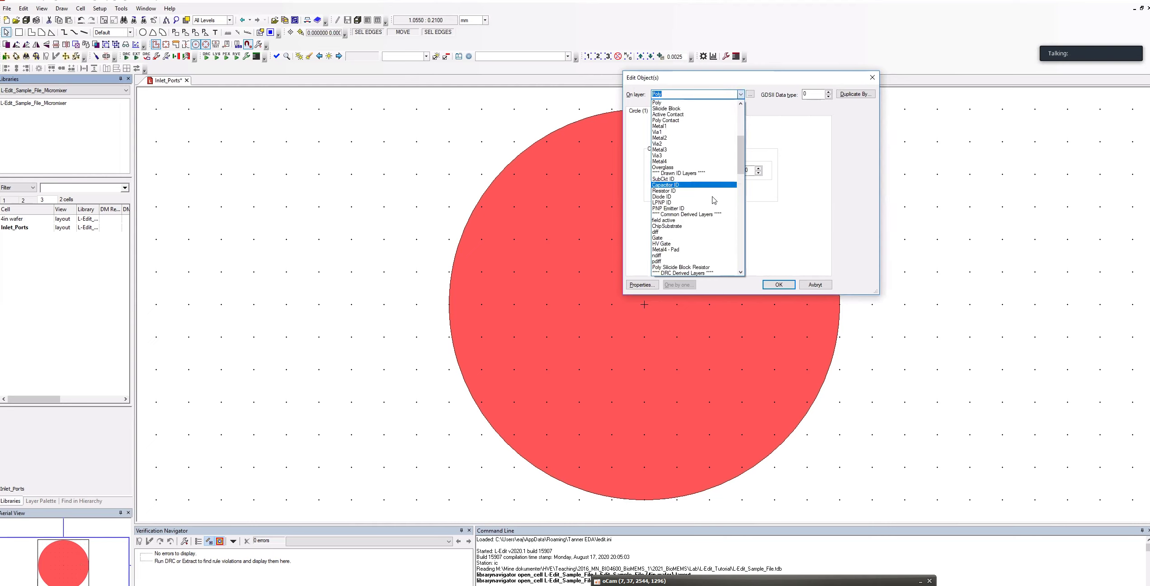
{"action": "left_click", "coordinate": [696, 129]}
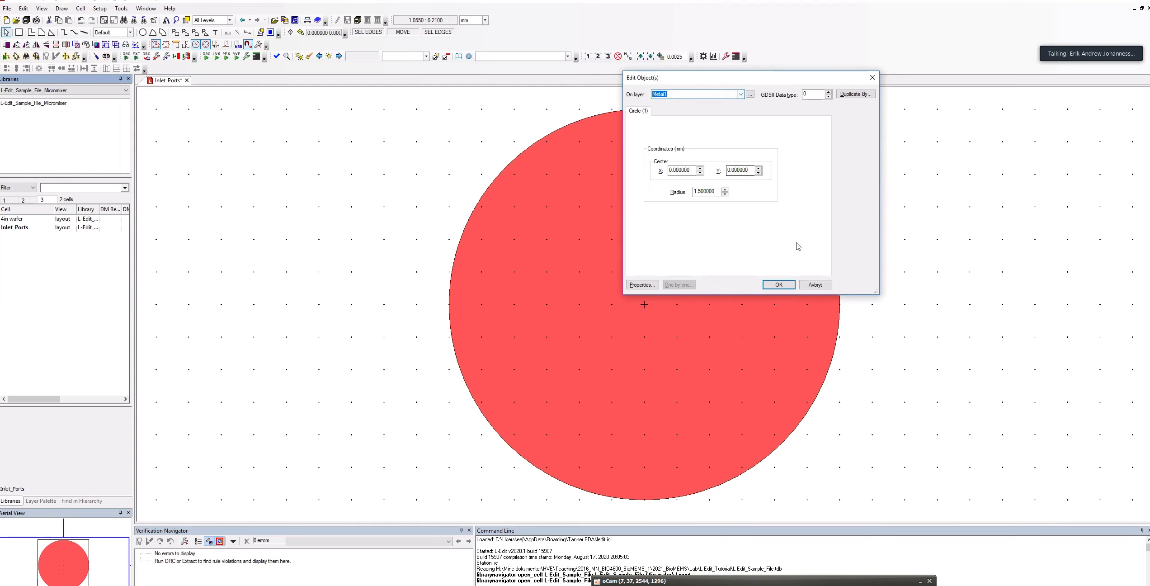
{"action": "left_click", "coordinate": [778, 286]}
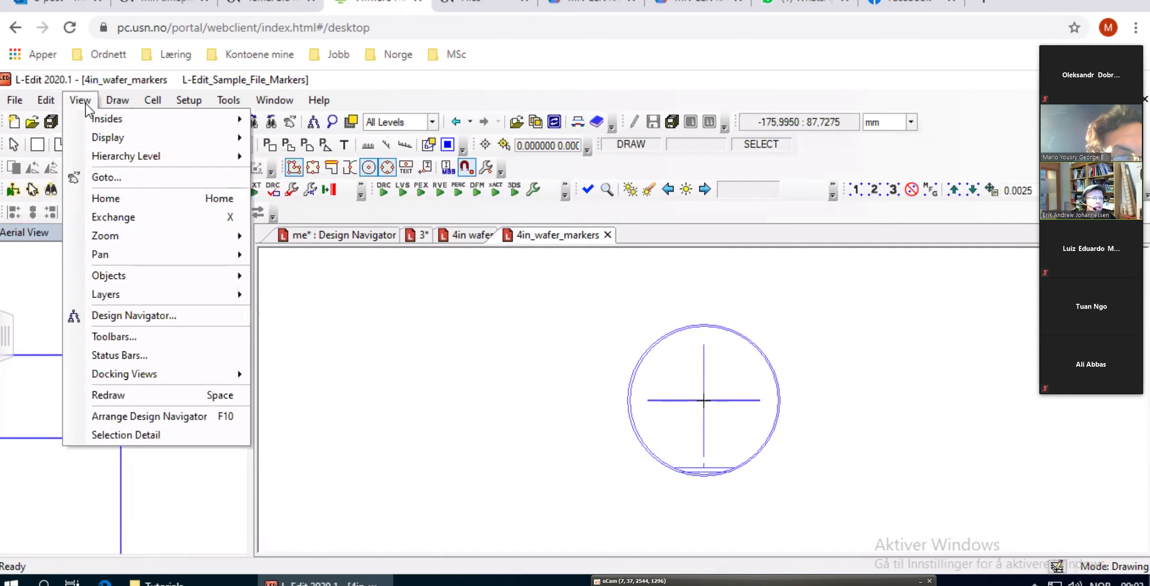
Step: Look through the view options in L-Edit_Sample_File_Markers and show its Design Navigator
{"action": "mouse_move", "coordinate": [81, 141]}
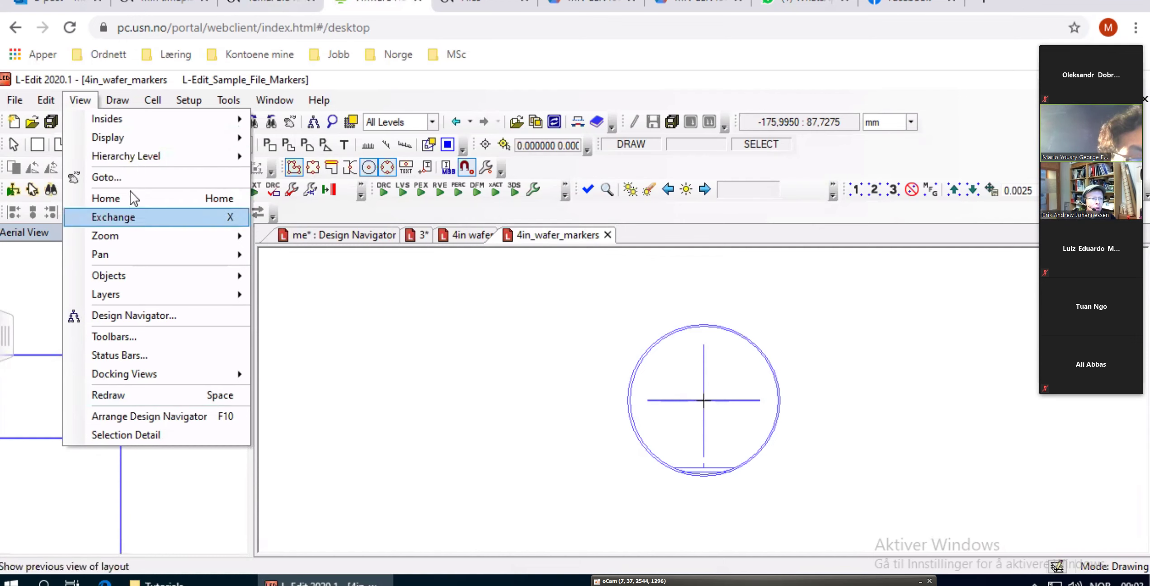
{"action": "mouse_move", "coordinate": [132, 159]}
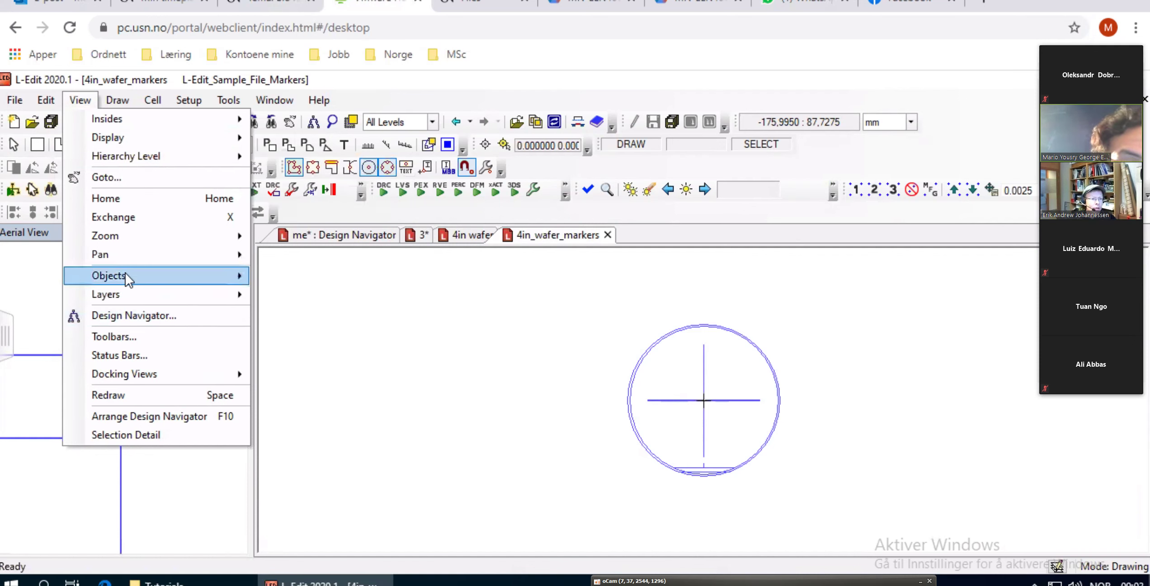
{"action": "mouse_move", "coordinate": [129, 278]}
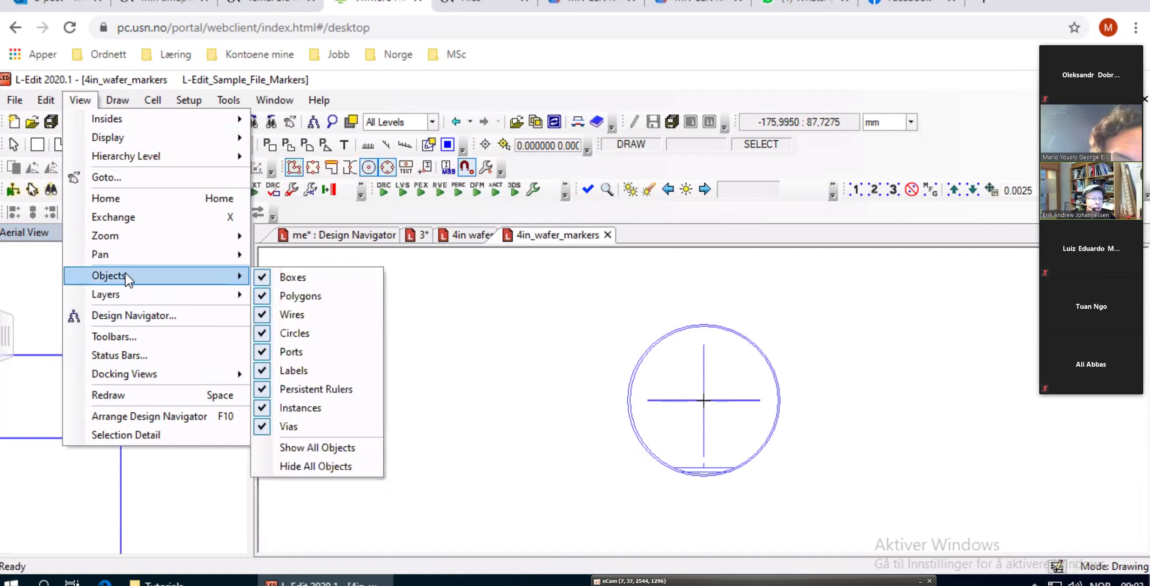
{"action": "mouse_move", "coordinate": [129, 299]}
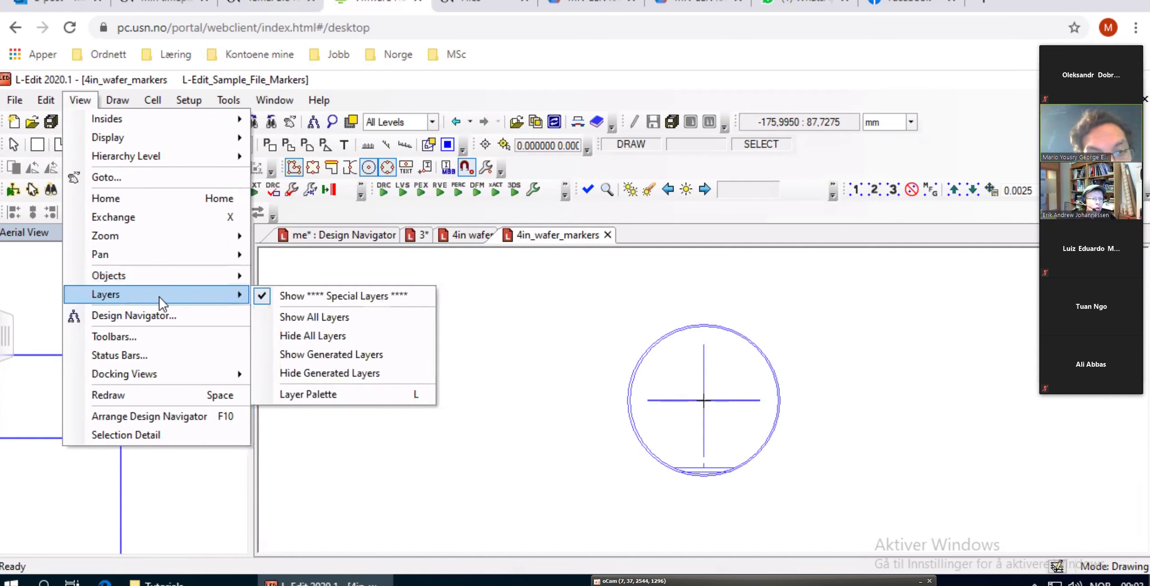
{"action": "left_click", "coordinate": [151, 322]}
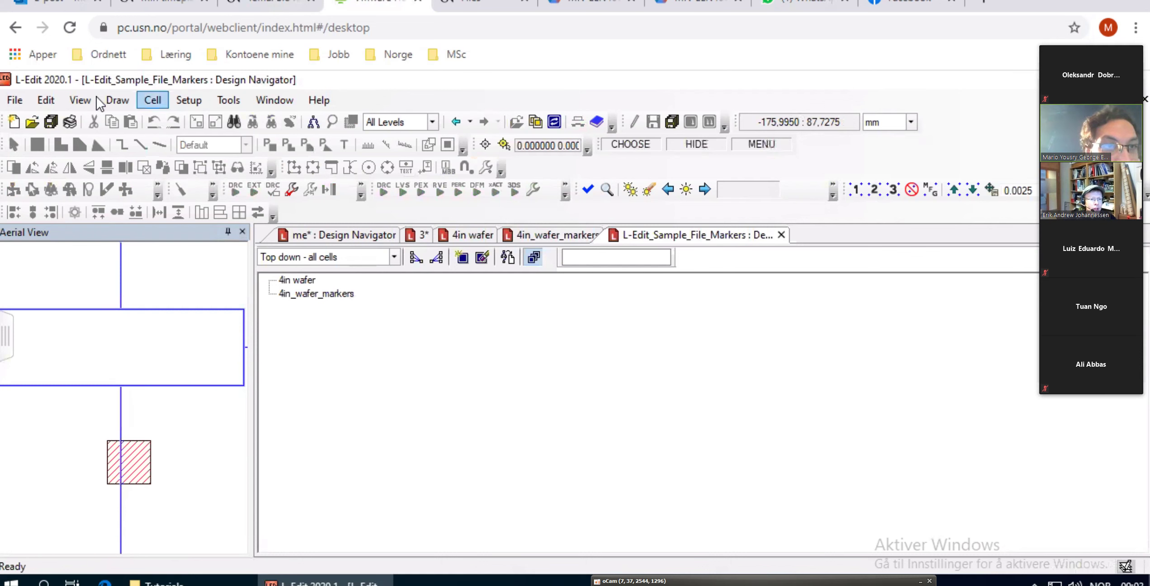
{"action": "left_click", "coordinate": [80, 100]}
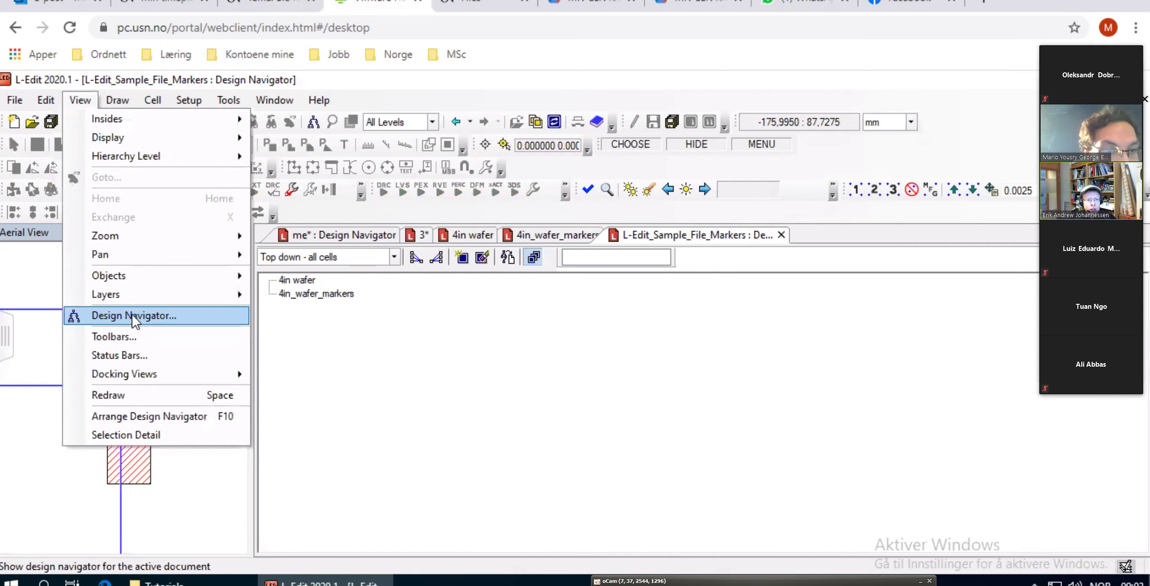
{"action": "left_click", "coordinate": [135, 320]}
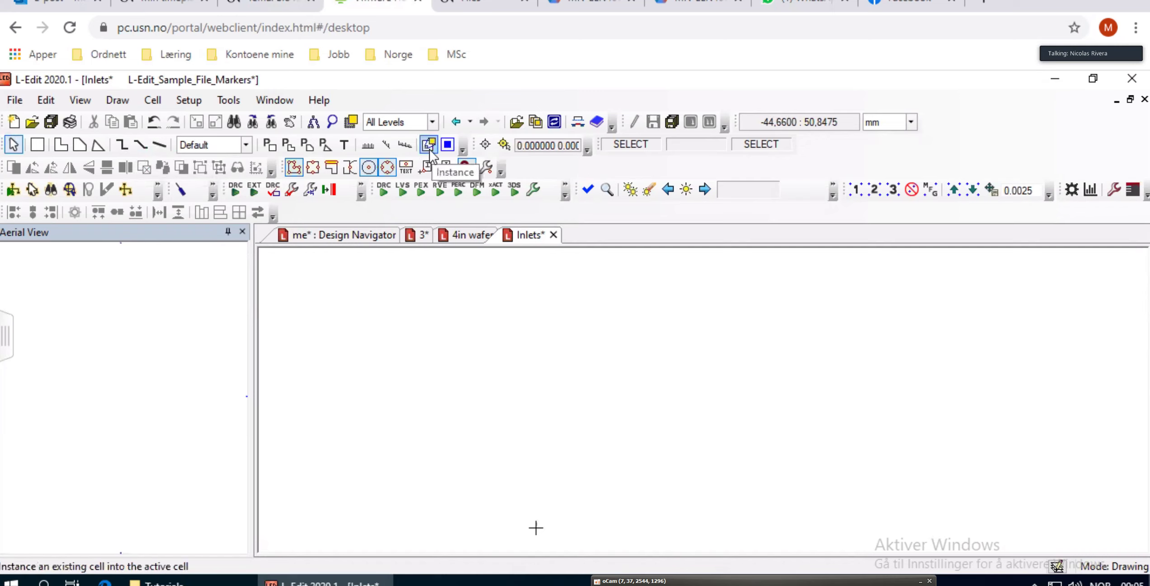
Step: Add the missing Circle tool to the available drawing tools
{"action": "left_click", "coordinate": [464, 152]}
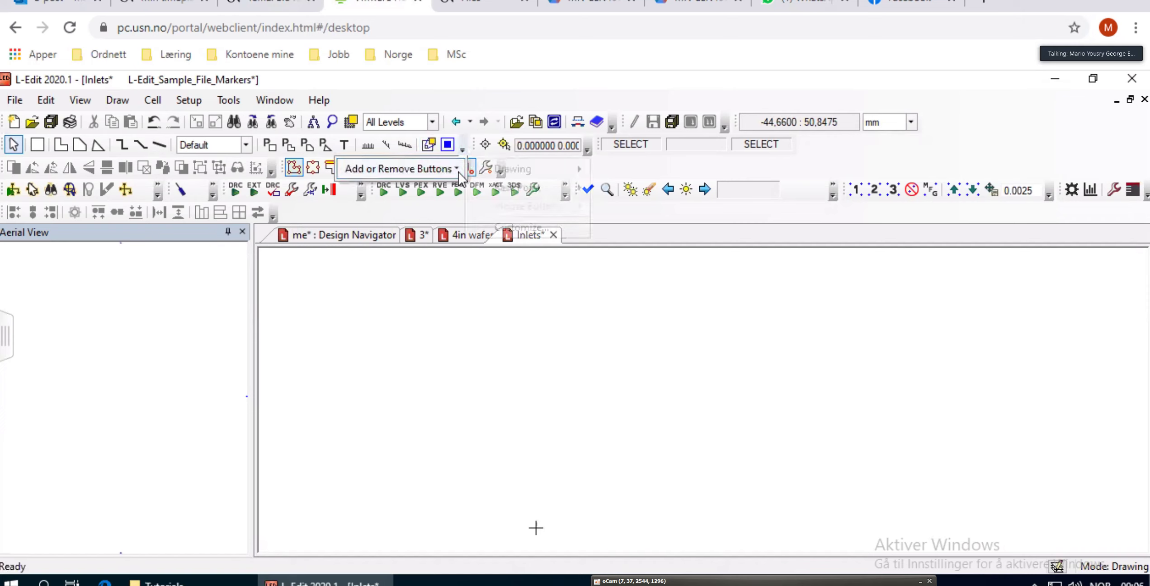
{"action": "mouse_move", "coordinate": [455, 168]}
{"action": "mouse_move", "coordinate": [500, 177]}
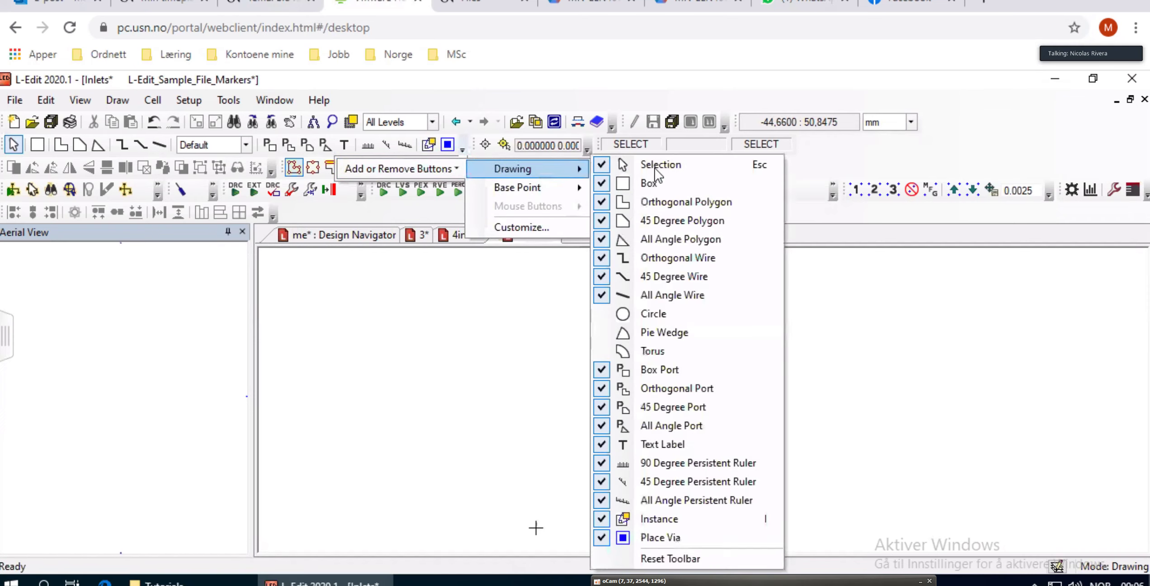
{"action": "left_click", "coordinate": [639, 317]}
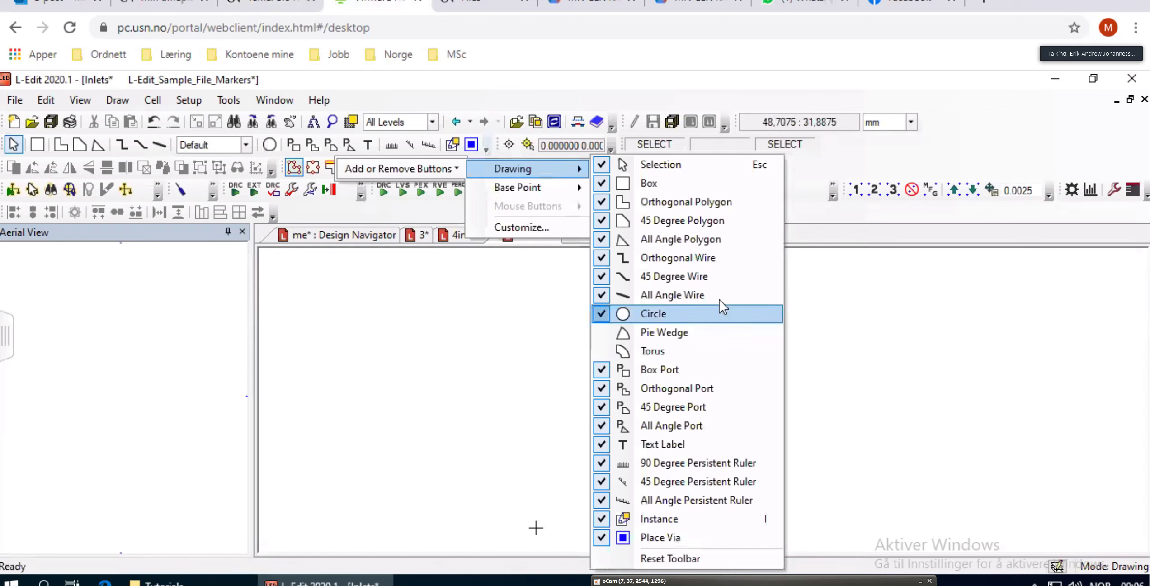
{"action": "left_click", "coordinate": [441, 369]}
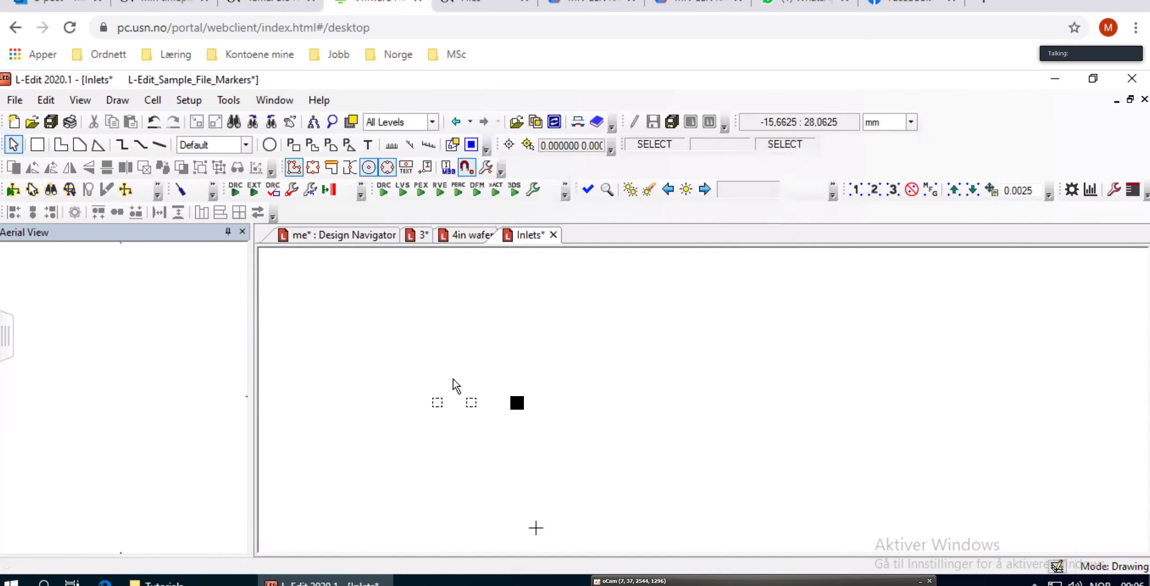
Step: Draw a circle with a radius of about 31 mm near the origin of the Inlets cell
{"action": "left_click", "coordinate": [270, 145]}
{"action": "left_click_drag", "start_coordinate": [565, 486], "coordinate": [685, 377]}
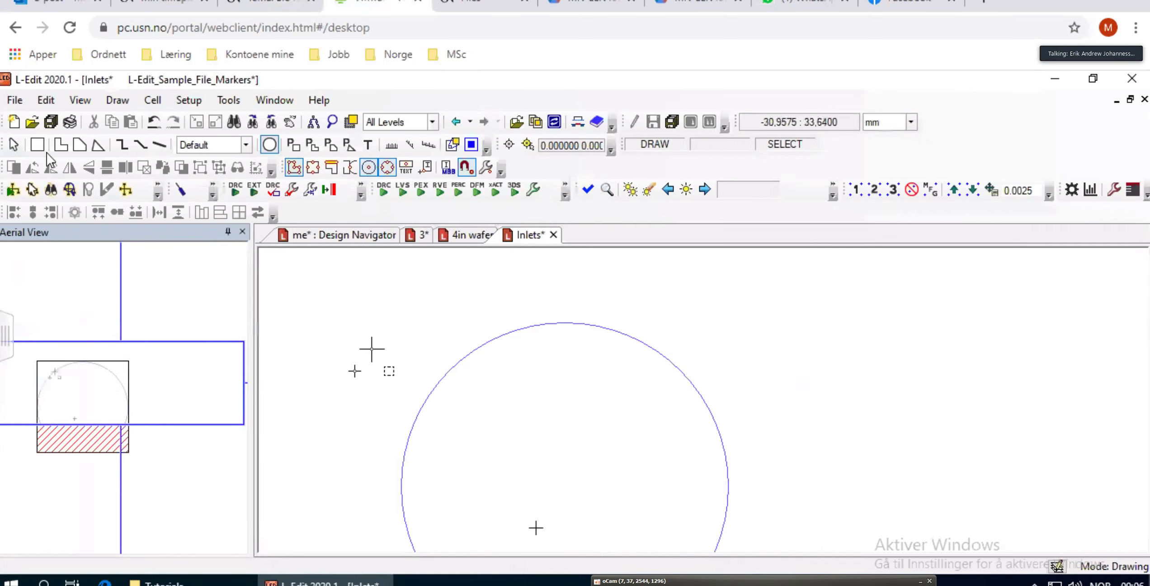
{"action": "left_click", "coordinate": [13, 145]}
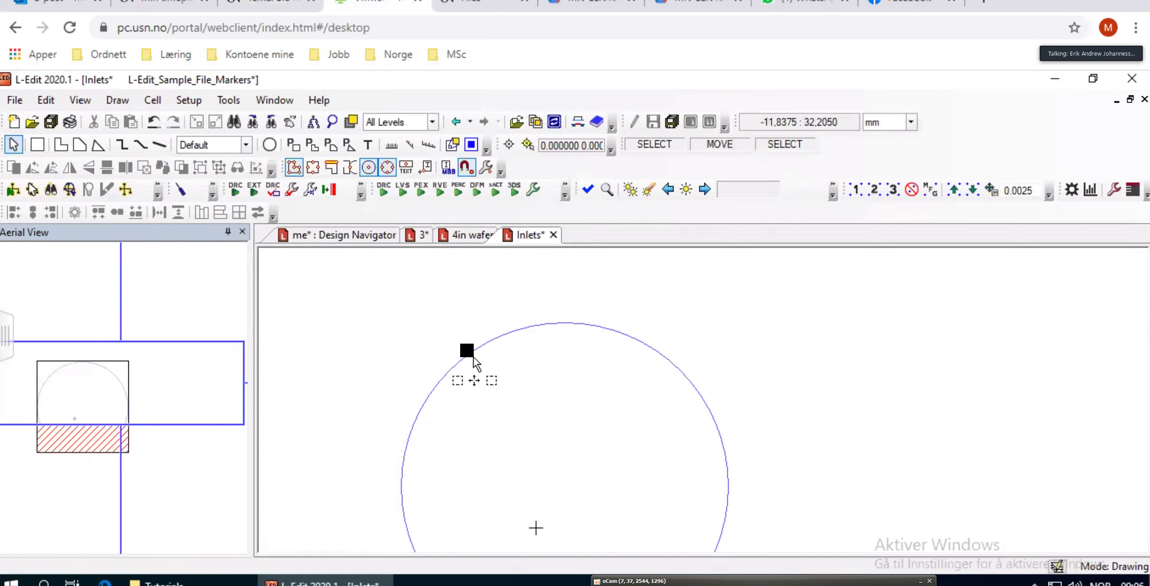
Step: Set the center X coordinate of the circle in the Inlets cell to 0
{"action": "left_click", "coordinate": [470, 354]}
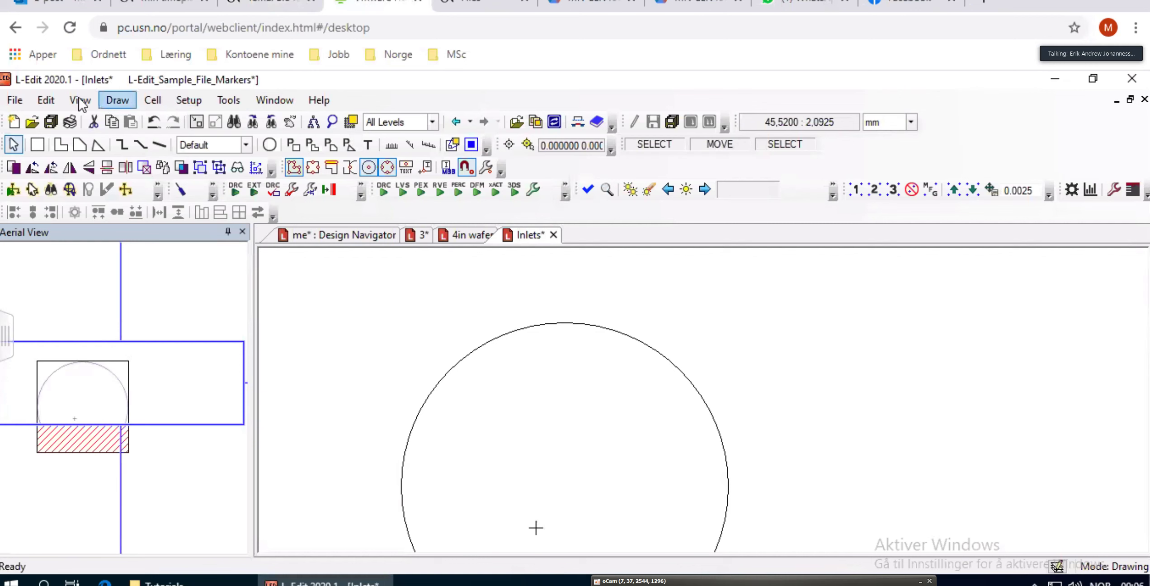
{"action": "left_click", "coordinate": [45, 100]}
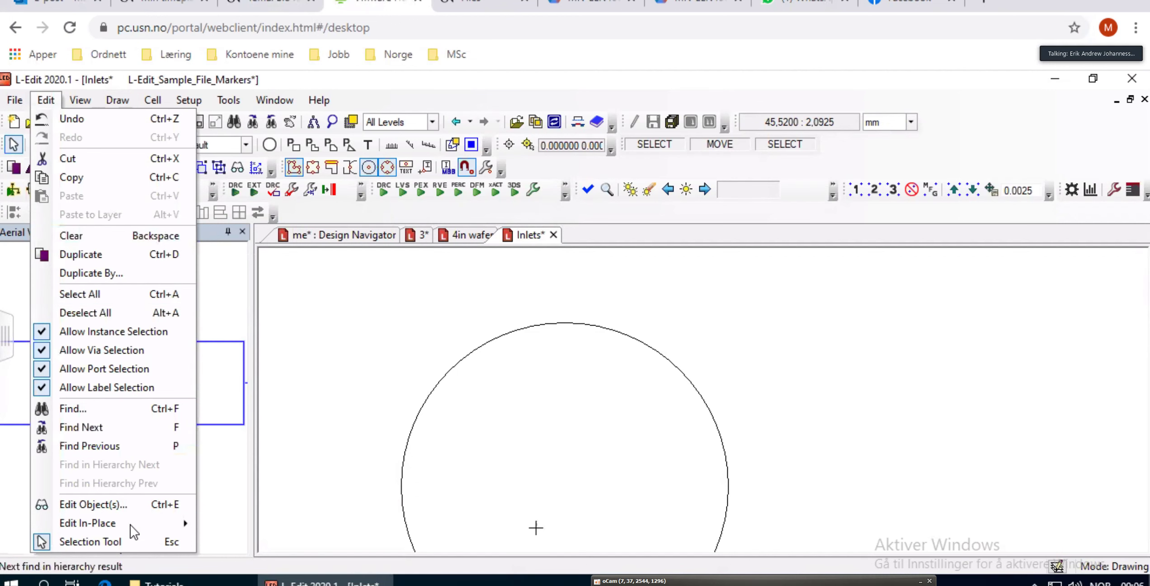
{"action": "left_click", "coordinate": [132, 504]}
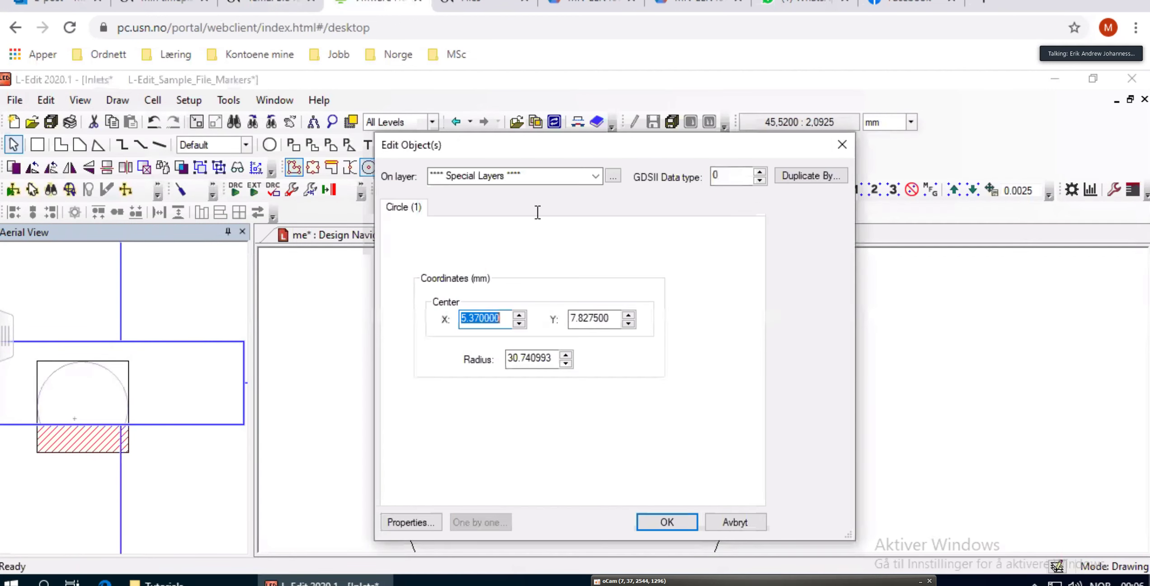
{"action": "type", "text": "0"}
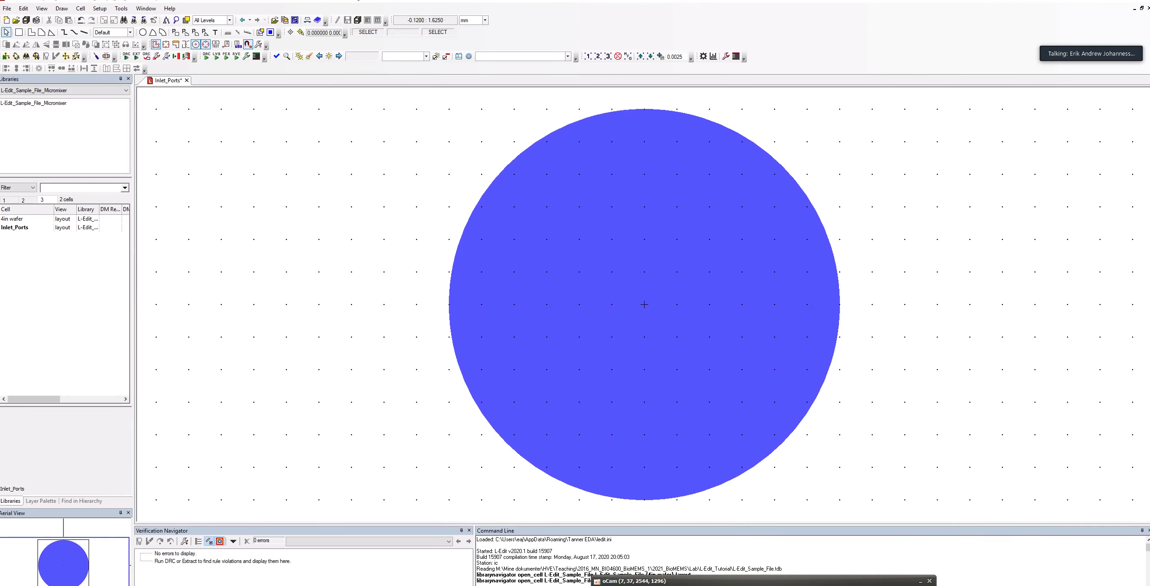
Step: Create a new layout cell named Microchannel in the Micromixer file and select it among the cells
{"action": "left_click", "coordinate": [81, 9]}
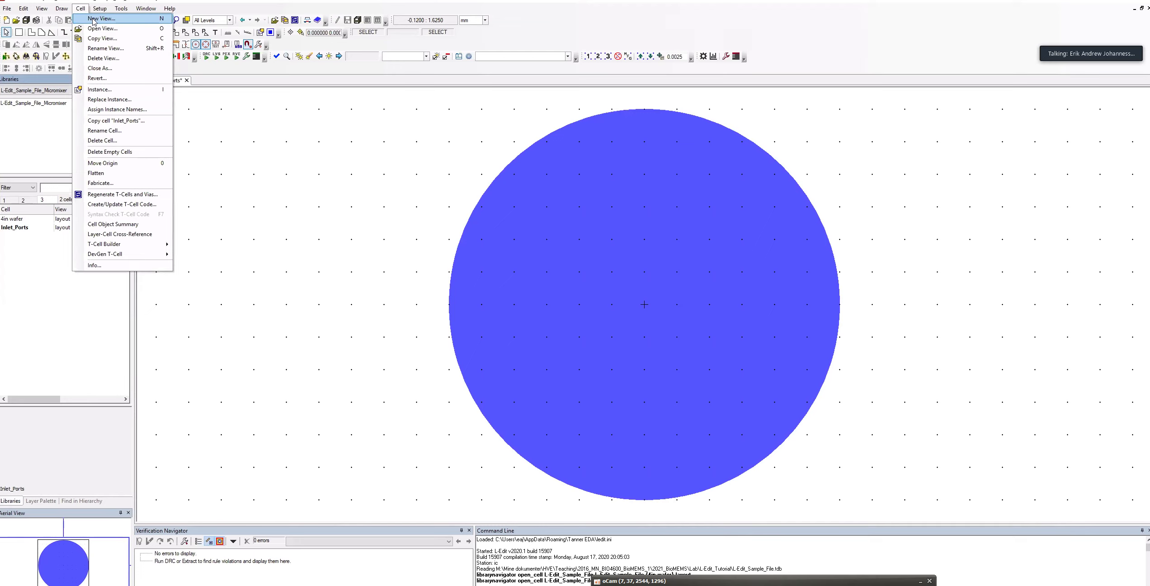
{"action": "left_click", "coordinate": [93, 19]}
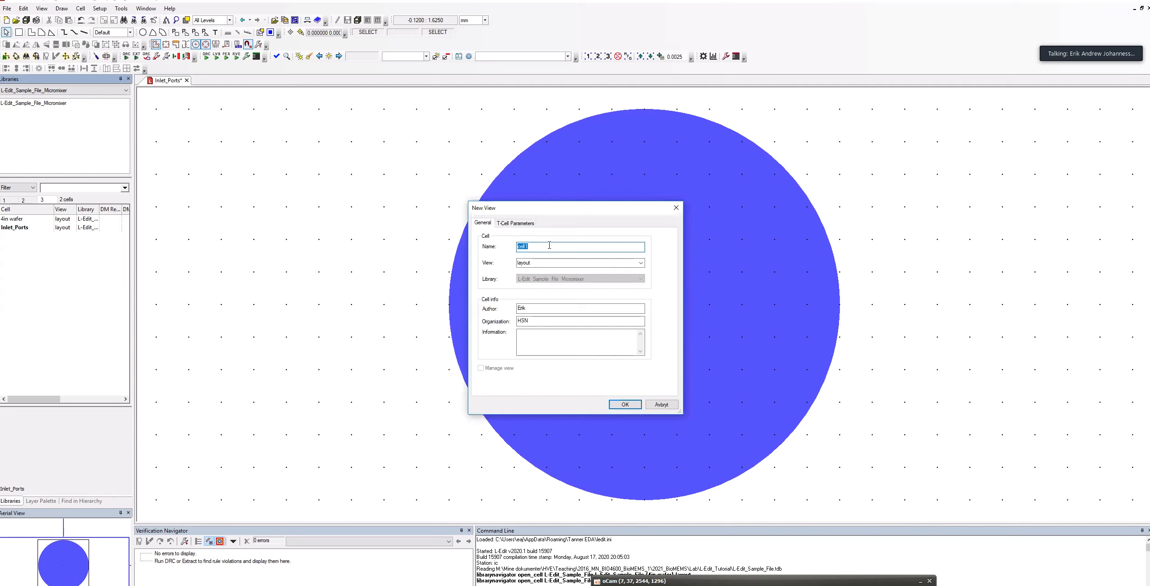
{"action": "type", "text": "Microchanne"}
{"action": "left_click", "coordinate": [629, 408]}
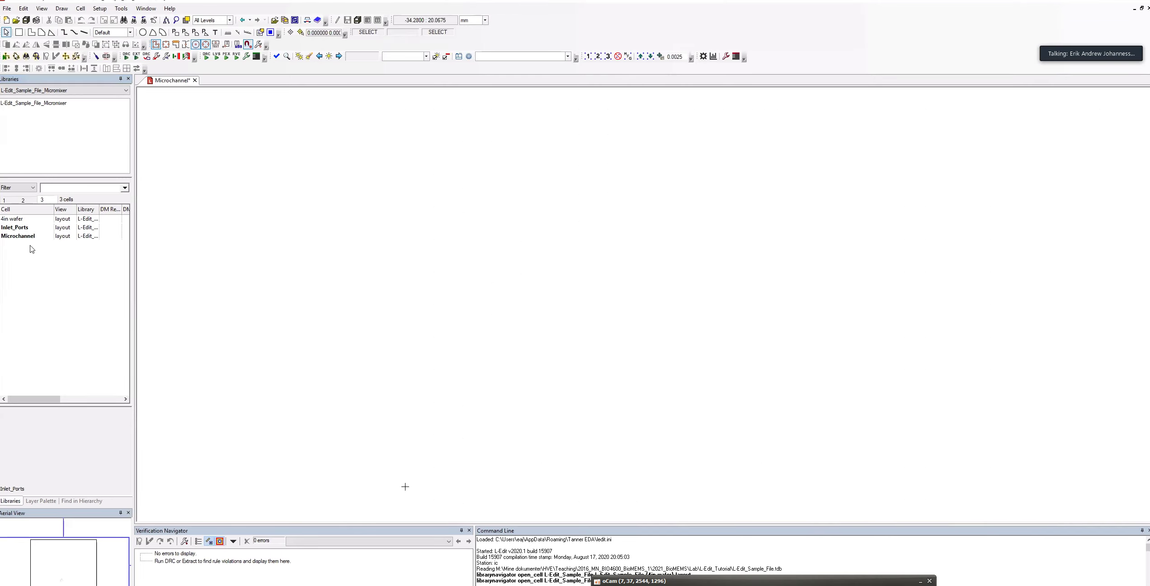
{"action": "left_click", "coordinate": [18, 236]}
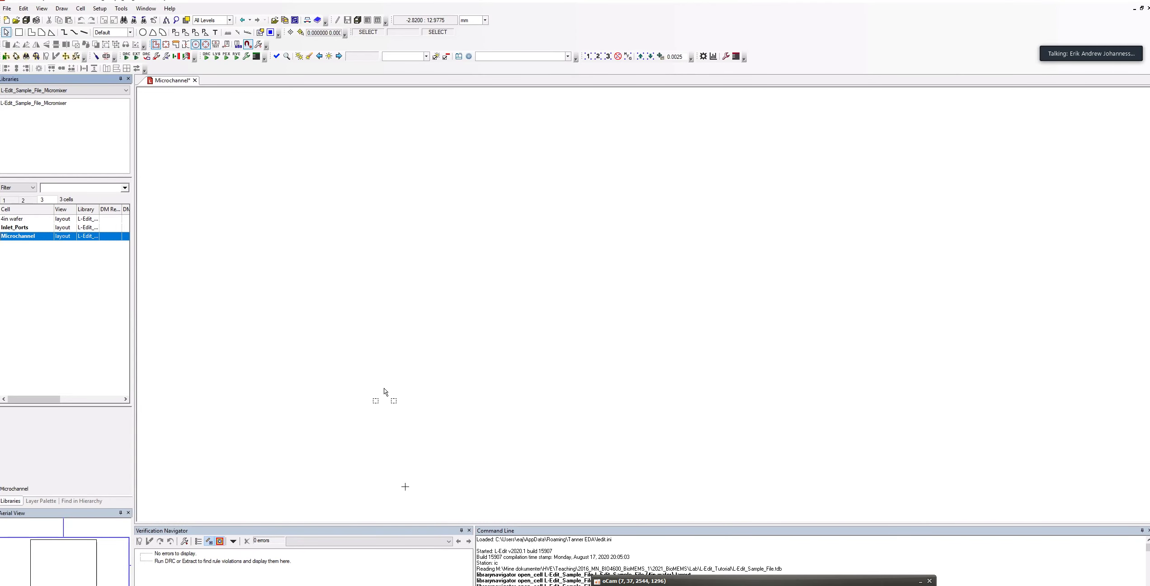
{"action": "left_click", "coordinate": [19, 32]}
{"action": "left_click_drag", "start_coordinate": [536, 237], "coordinate": [545, 495]}
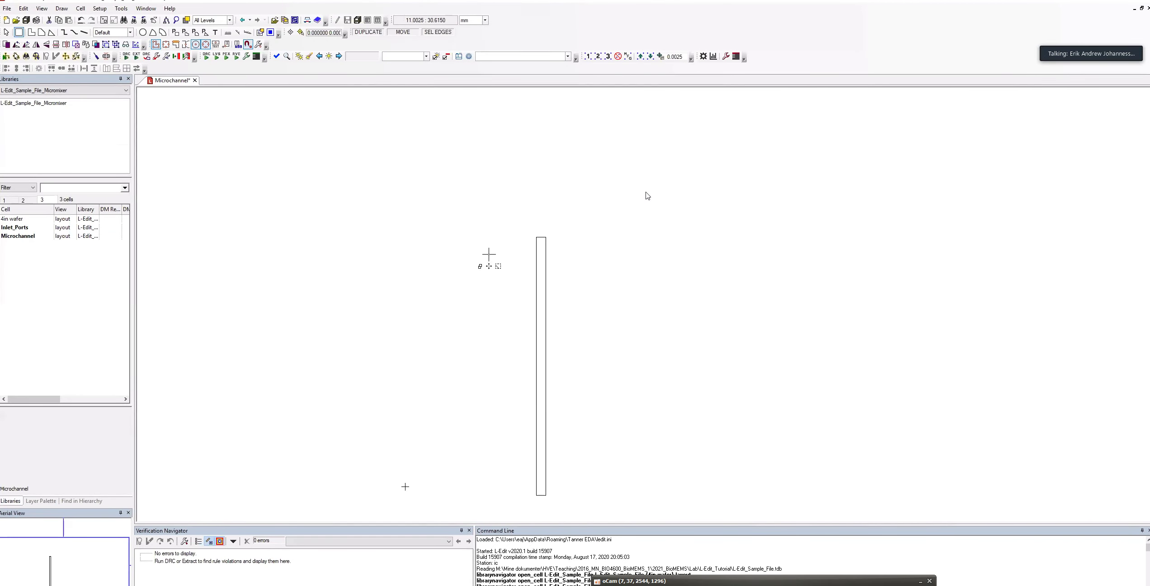
{"action": "key", "text": "ctrl+e"}
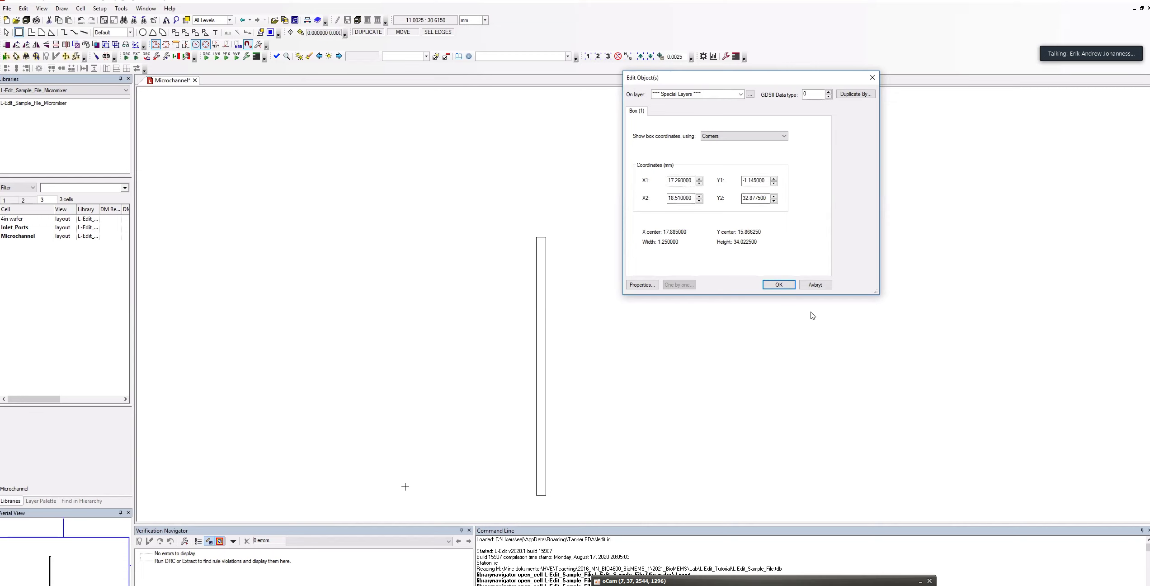
{"action": "left_click", "coordinate": [811, 285]}
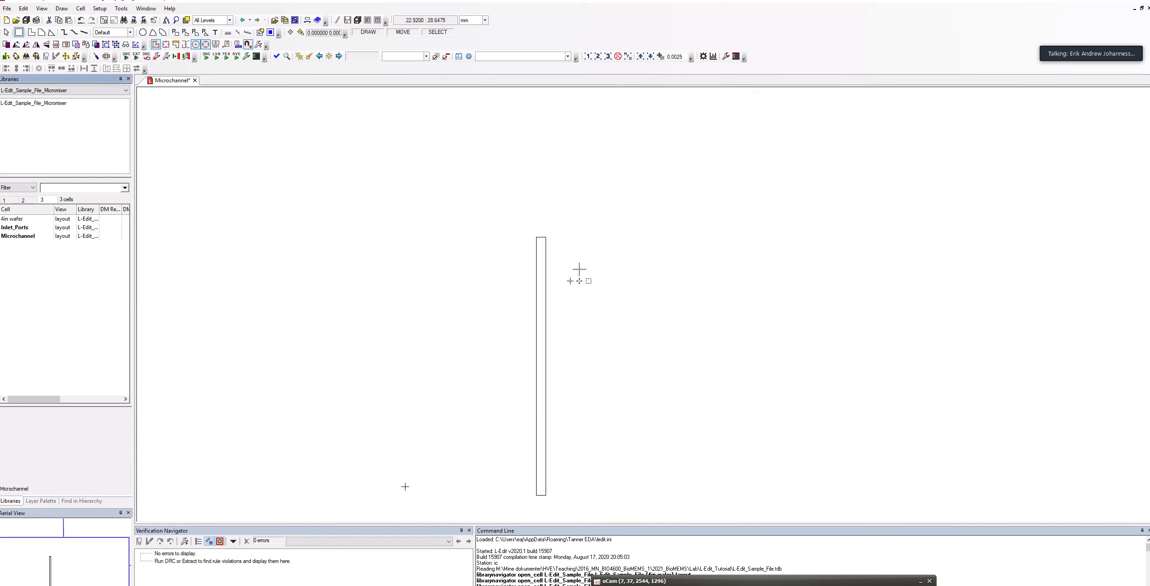
{"action": "key", "text": "Delete"}
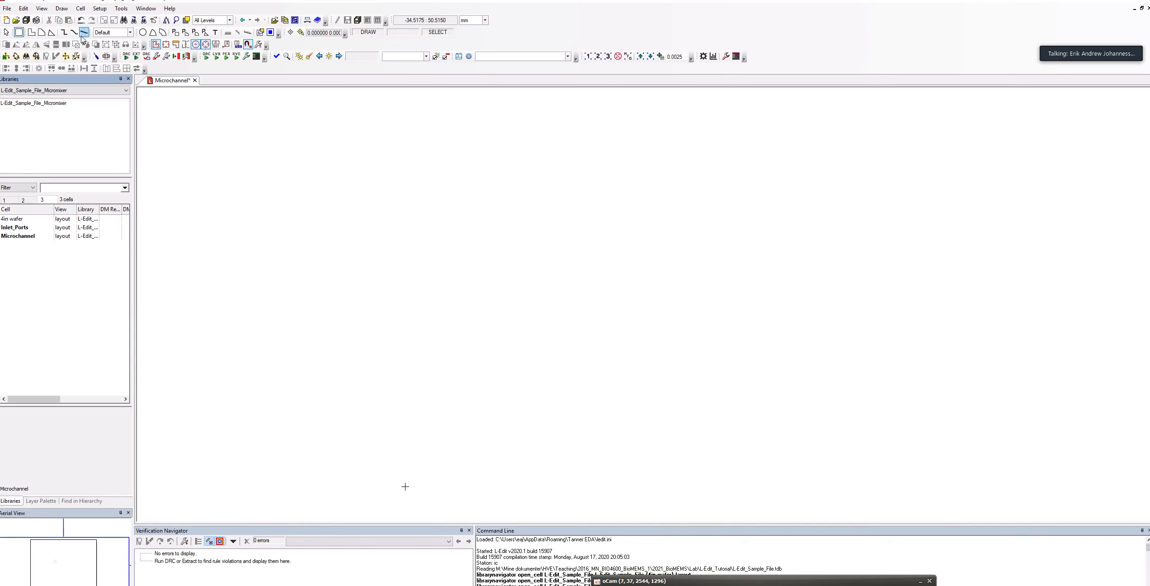
Step: Draw an all-angle wire in the Microchannel cell from the origin to about X -19.5, Y 22.2 mm
{"action": "left_click", "coordinate": [84, 34]}
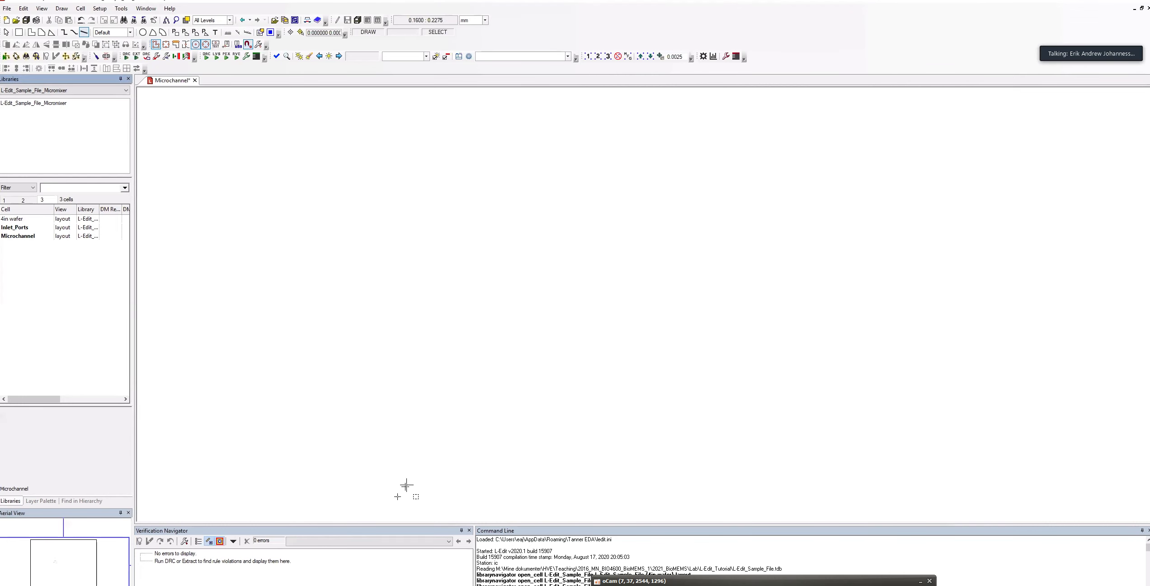
{"action": "left_click", "coordinate": [405, 487]}
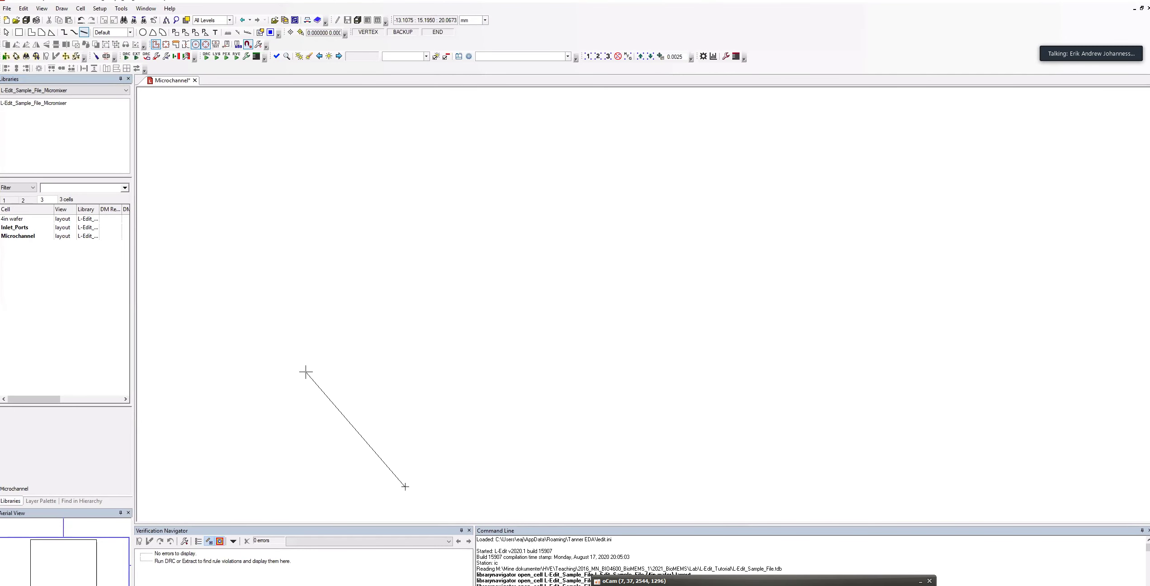
{"action": "right_click", "coordinate": [258, 318]}
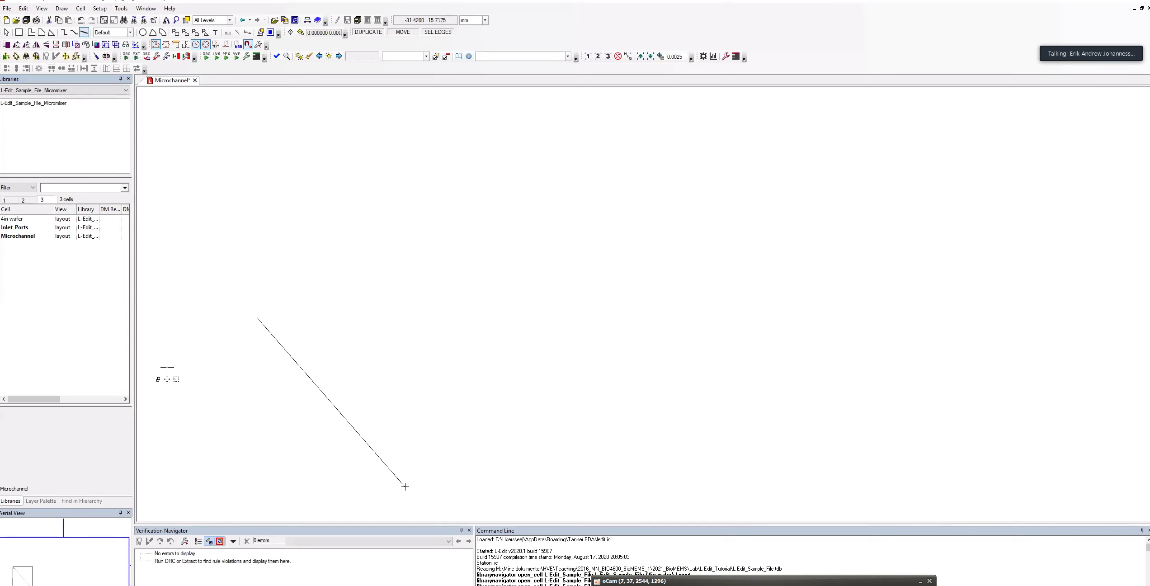
Step: Set the first vertex of the wire to X 0 and Y 0
{"action": "key", "text": "ctrl+e"}
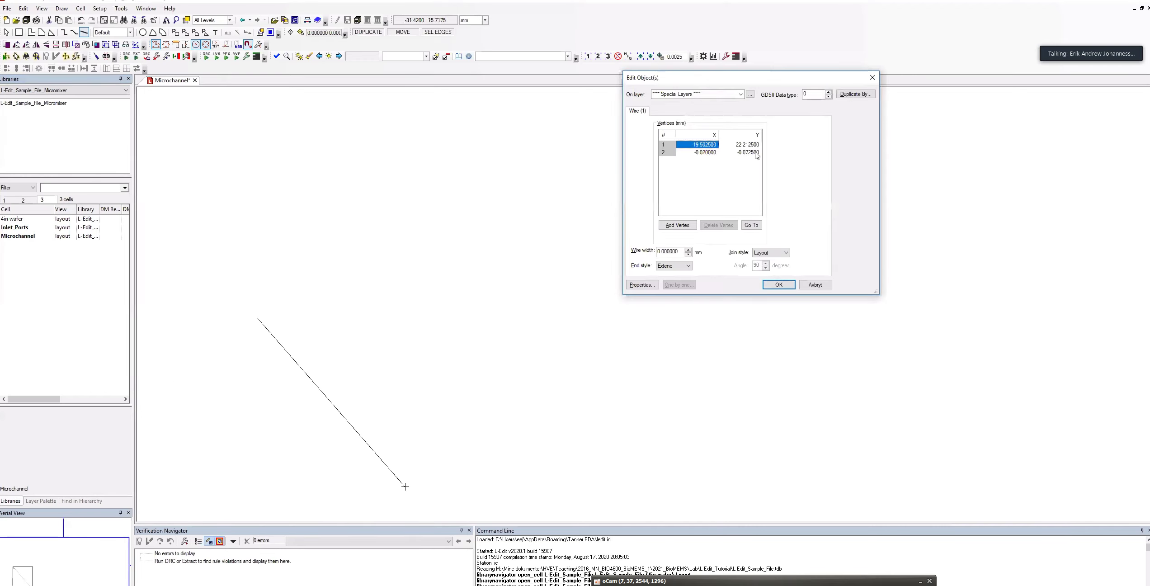
{"action": "left_click_drag", "start_coordinate": [765, 80], "coordinate": [679, 134]}
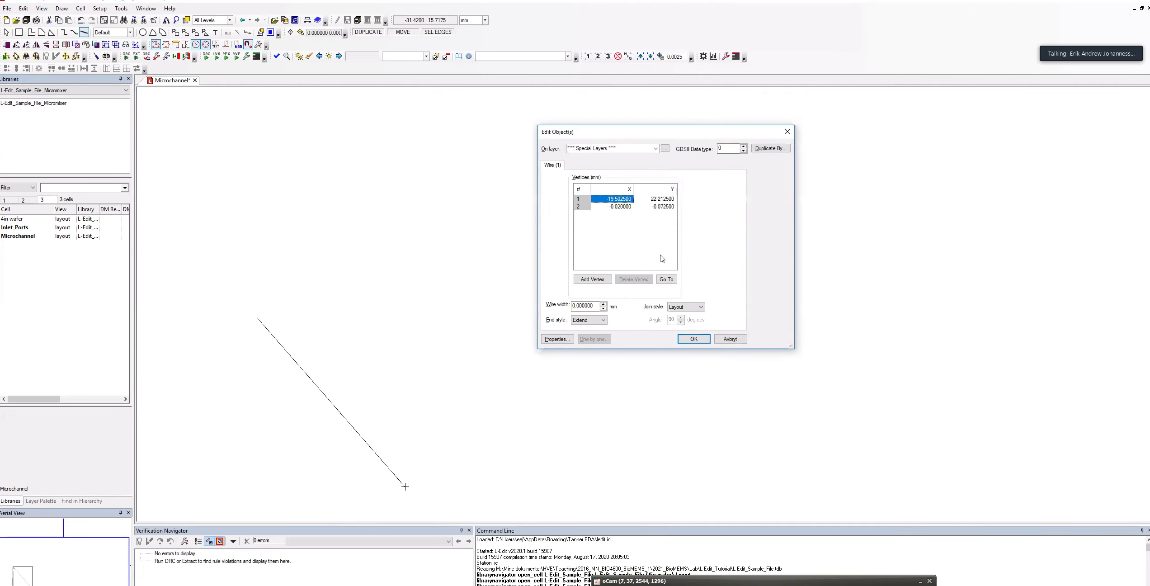
{"action": "left_click", "coordinate": [629, 207]}
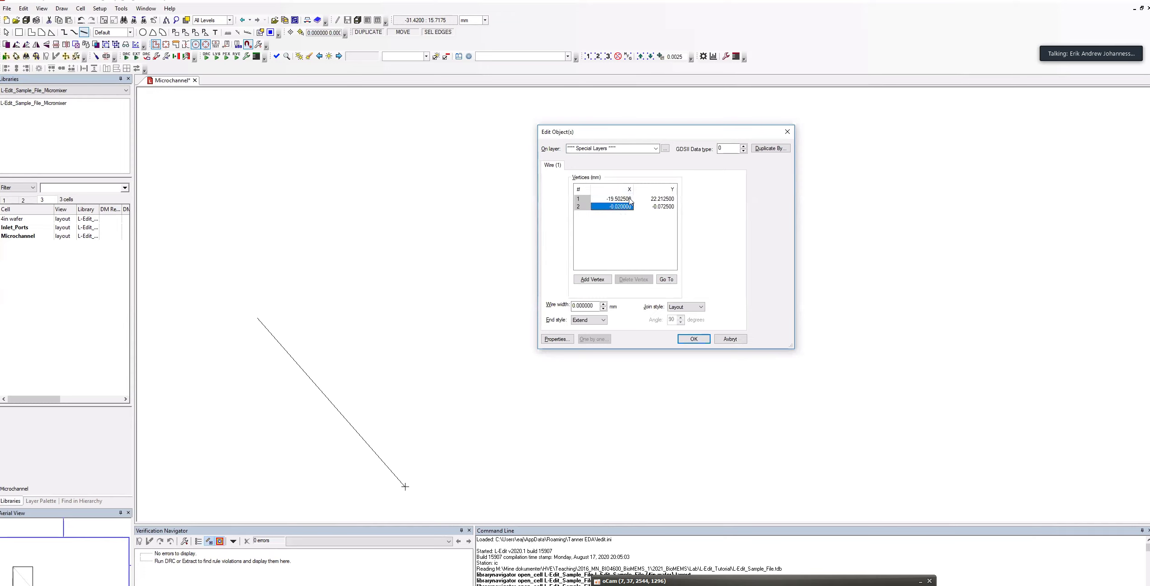
{"action": "left_click", "coordinate": [630, 200]}
{"action": "double_click", "coordinate": [629, 199]}
{"action": "type", "text": "0"}
{"action": "left_click", "coordinate": [663, 199]}
{"action": "double_click", "coordinate": [663, 200]}
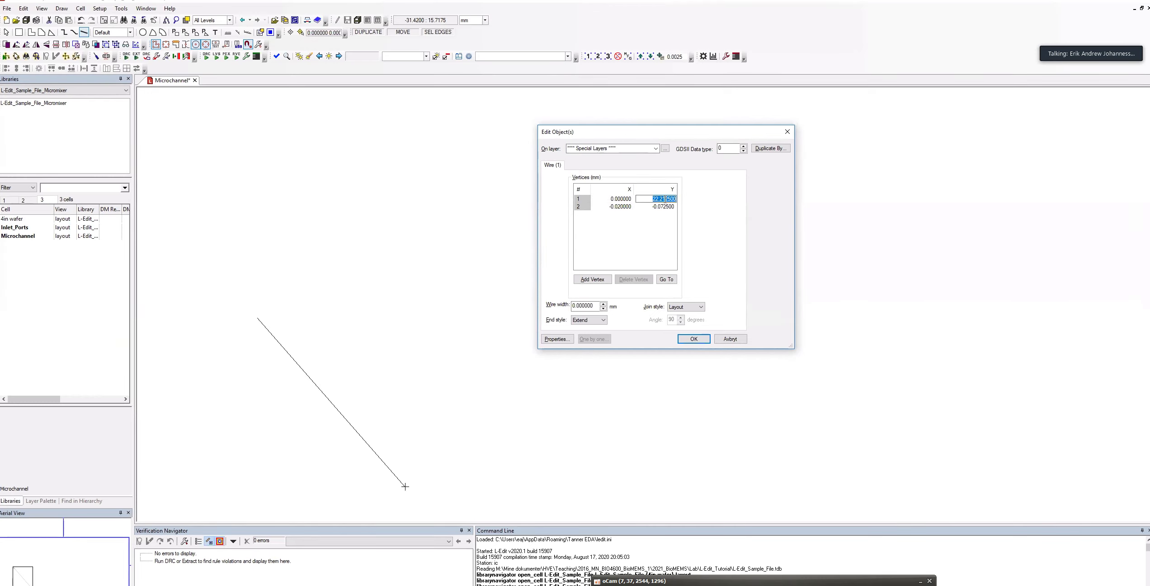
{"action": "type", "text": "0"}
Step: Set the second vertex of the wire to X -30 mm and Y 0, and apply the vertex changes
{"action": "left_click", "coordinate": [629, 207]}
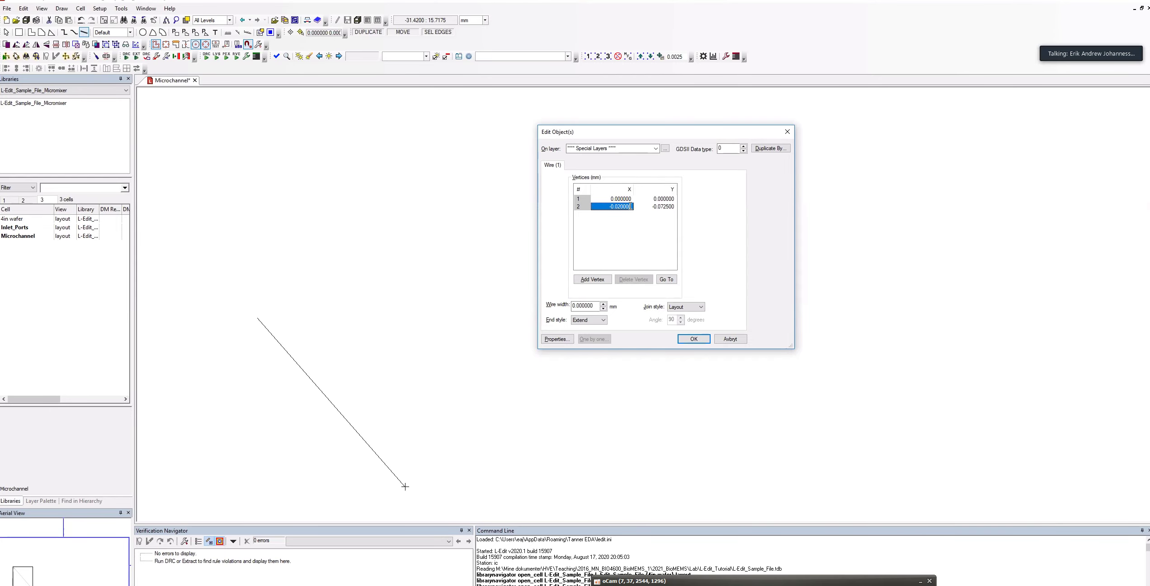
{"action": "left_click", "coordinate": [630, 206]}
{"action": "type", "text": "30"}
{"action": "key", "text": "Home"}
{"action": "type", "text": "-"}
{"action": "left_click", "coordinate": [664, 207]}
{"action": "type", "text": "0"}
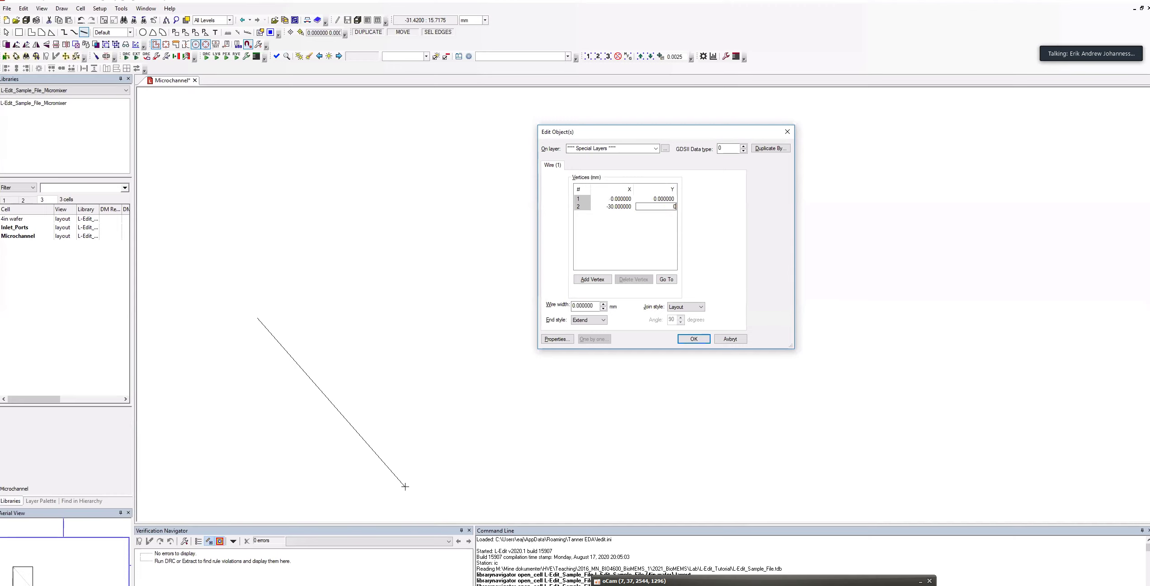
{"action": "left_click", "coordinate": [694, 338]}
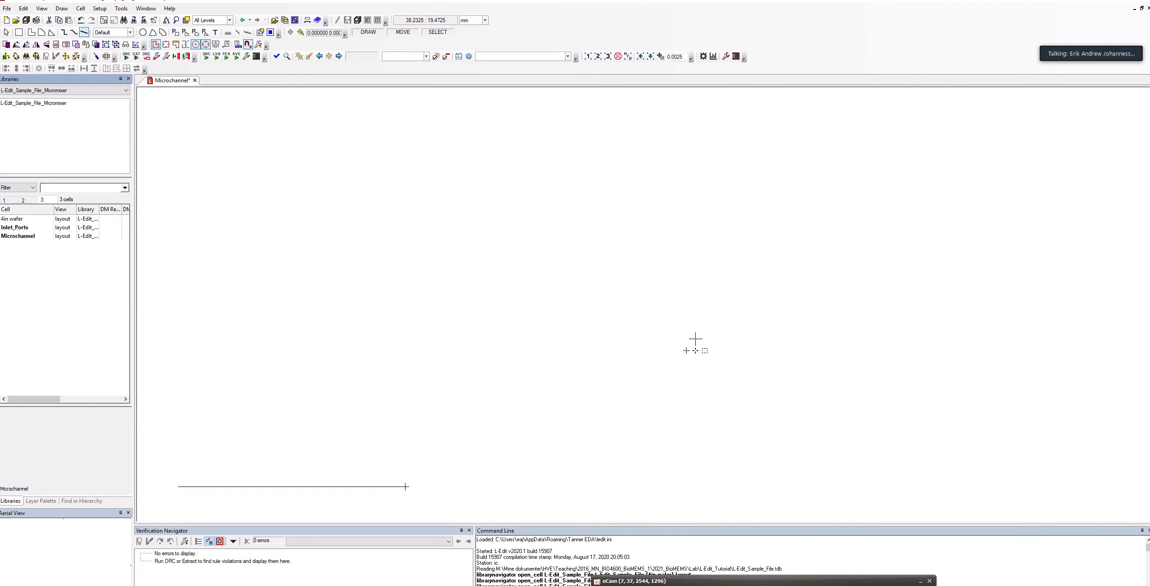
{"action": "key", "text": "ctrl"}
{"action": "key", "text": "ctrl+e"}
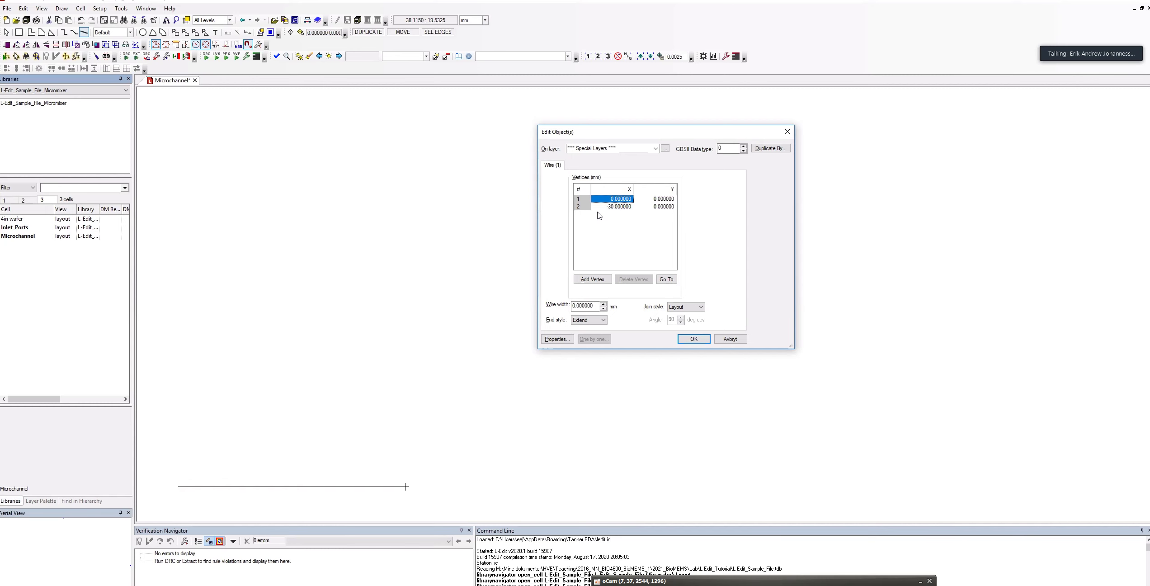
{"action": "left_click", "coordinate": [622, 207]}
{"action": "left_click", "coordinate": [623, 208]}
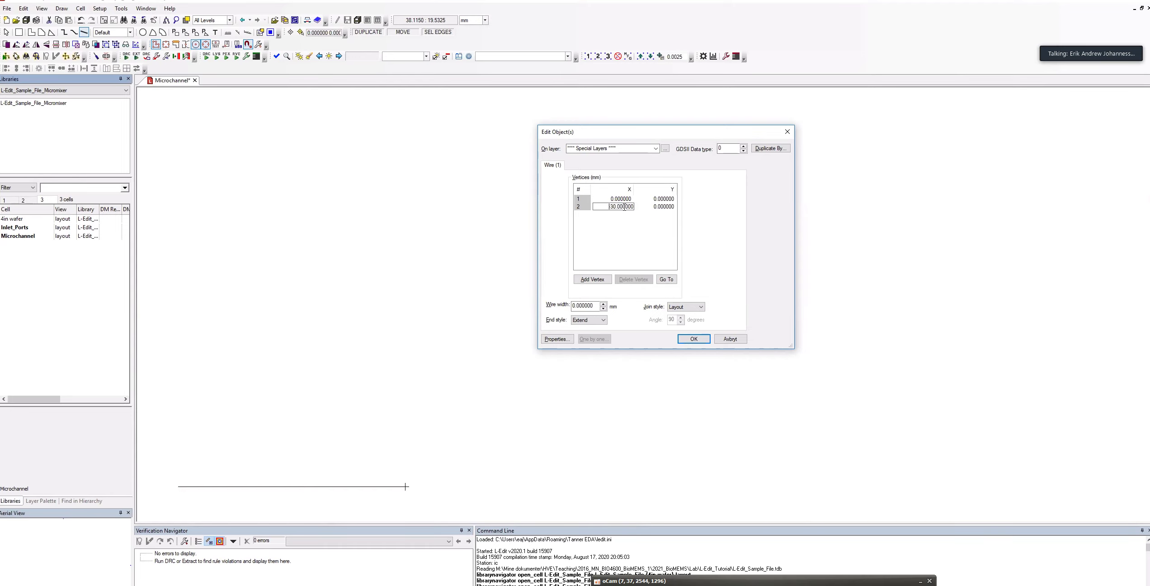
{"action": "double_click", "coordinate": [625, 206]}
{"action": "type", "text": "1.7"}
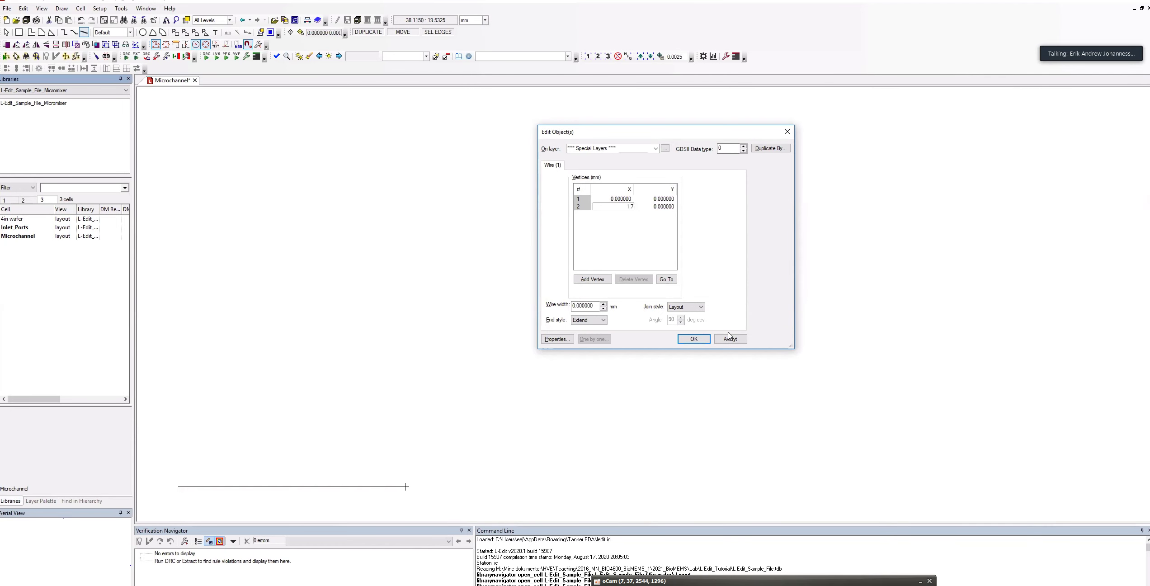
{"action": "left_click", "coordinate": [729, 337]}
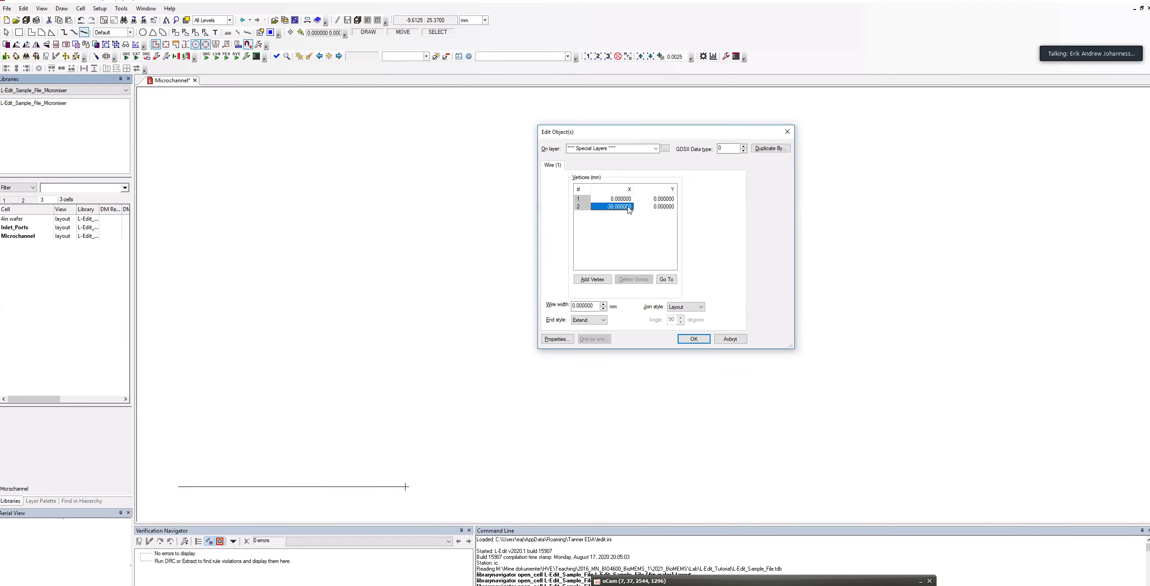
Step: Set the second vertex of the wire to X 17.3 mm and Y 17.3 mm
{"action": "left_click", "coordinate": [618, 208]}
{"action": "left_click", "coordinate": [618, 209]}
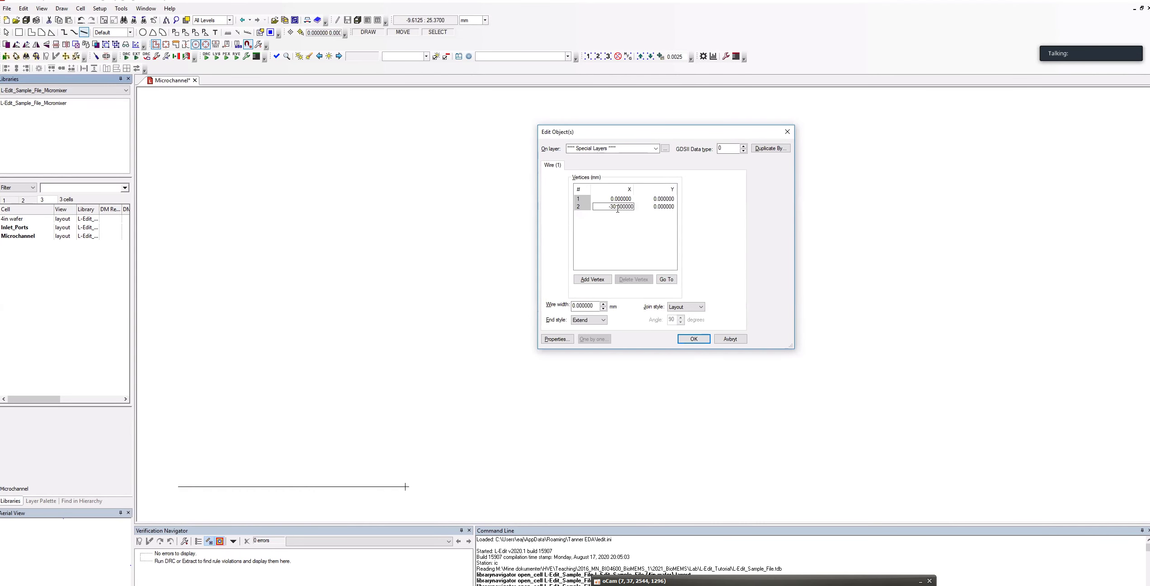
{"action": "left_click_drag", "start_coordinate": [616, 206], "coordinate": [608, 206]}
{"action": "type", "text": "17"}
{"action": "key", "text": "Right"}
{"action": "key", "text": "Delete"}
{"action": "type", "text": "2"}
{"action": "left_click", "coordinate": [663, 206]}
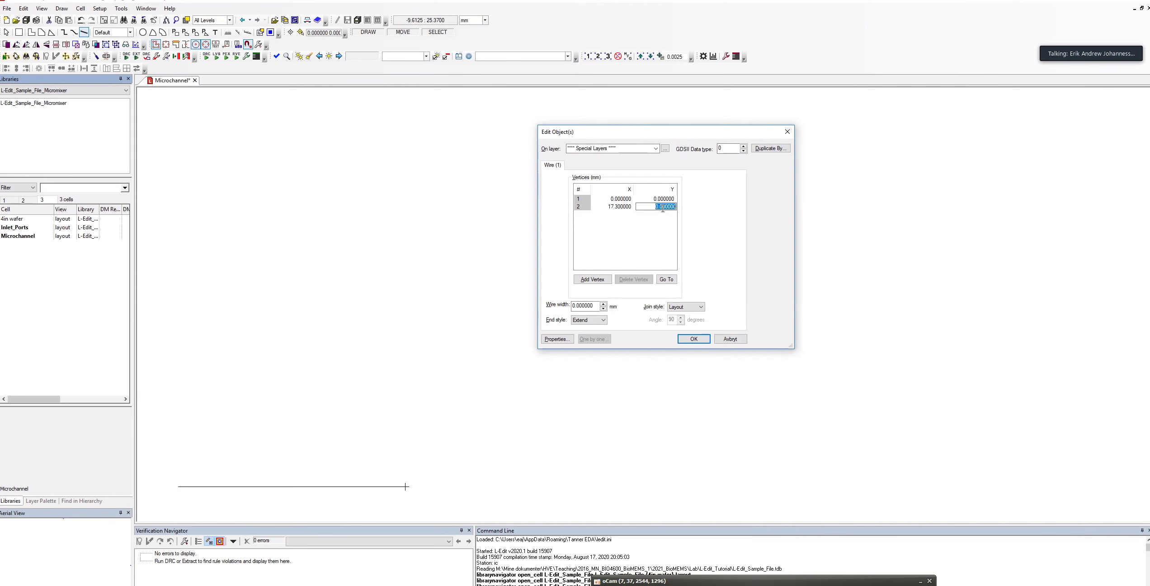
{"action": "left_click", "coordinate": [658, 206]}
{"action": "key", "text": "BackSpace"}
{"action": "type", "text": "17.3"}
{"action": "left_click", "coordinate": [693, 340]}
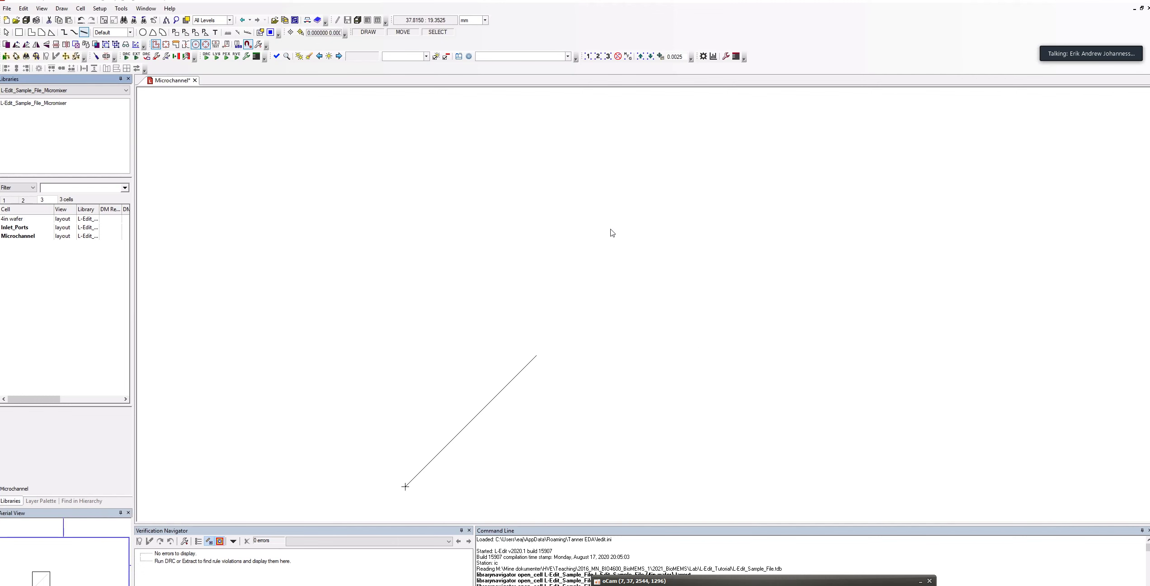
Step: Change the X coordinate of the wire's second vertex to -17.3 mm
{"action": "key", "text": "ctrl+e"}
{"action": "left_click", "coordinate": [613, 209]}
{"action": "left_click", "coordinate": [611, 208]}
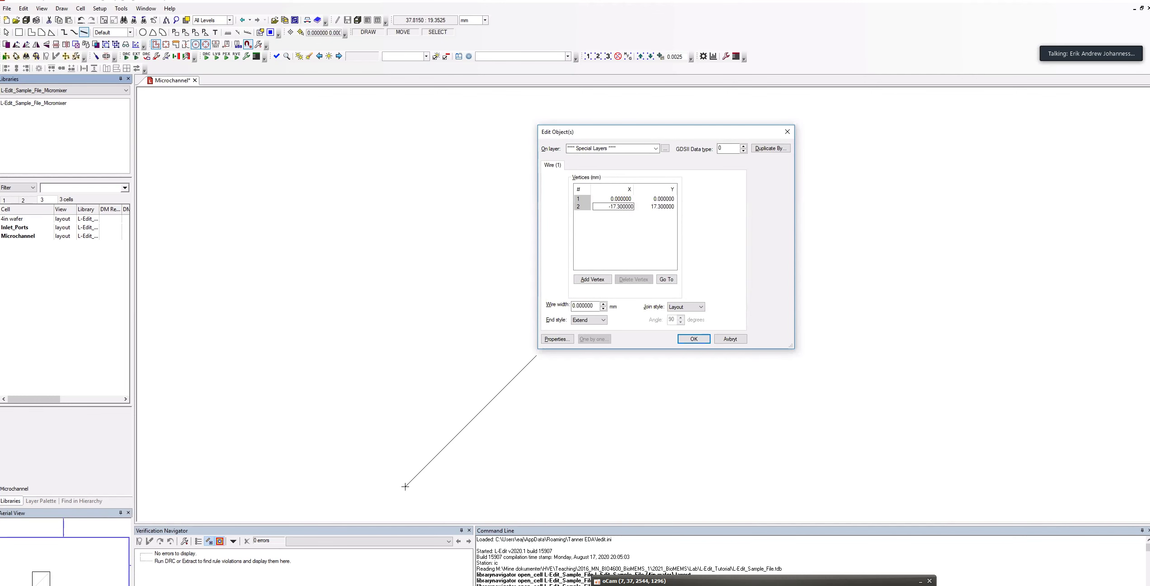
{"action": "left_click", "coordinate": [693, 339]}
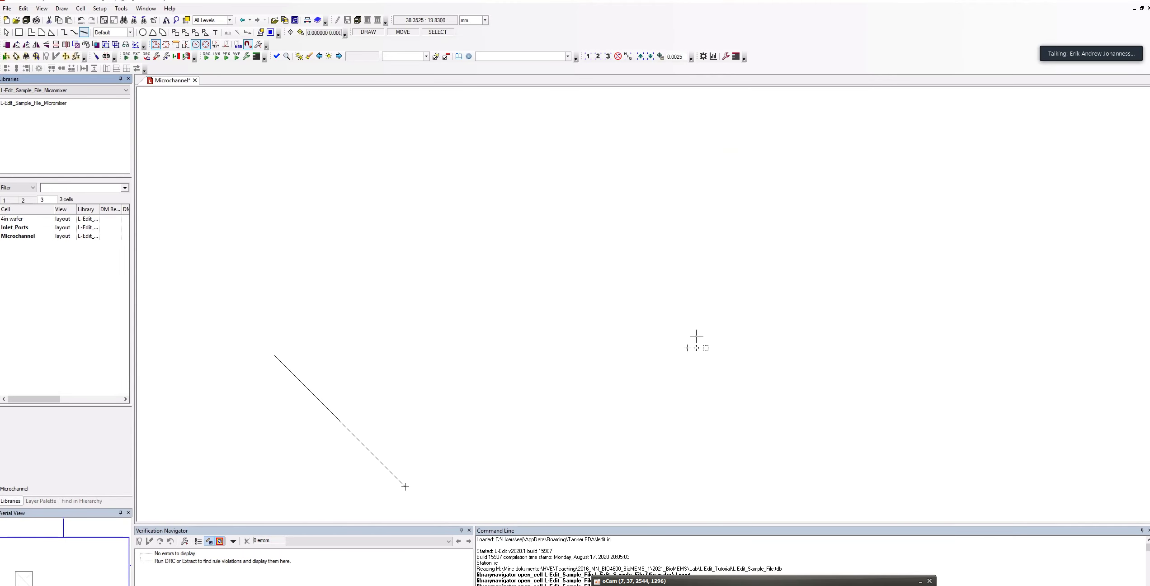
Step: Set the width of the diagonal wire to 0.1 mm
{"action": "key", "text": "ctrl+e"}
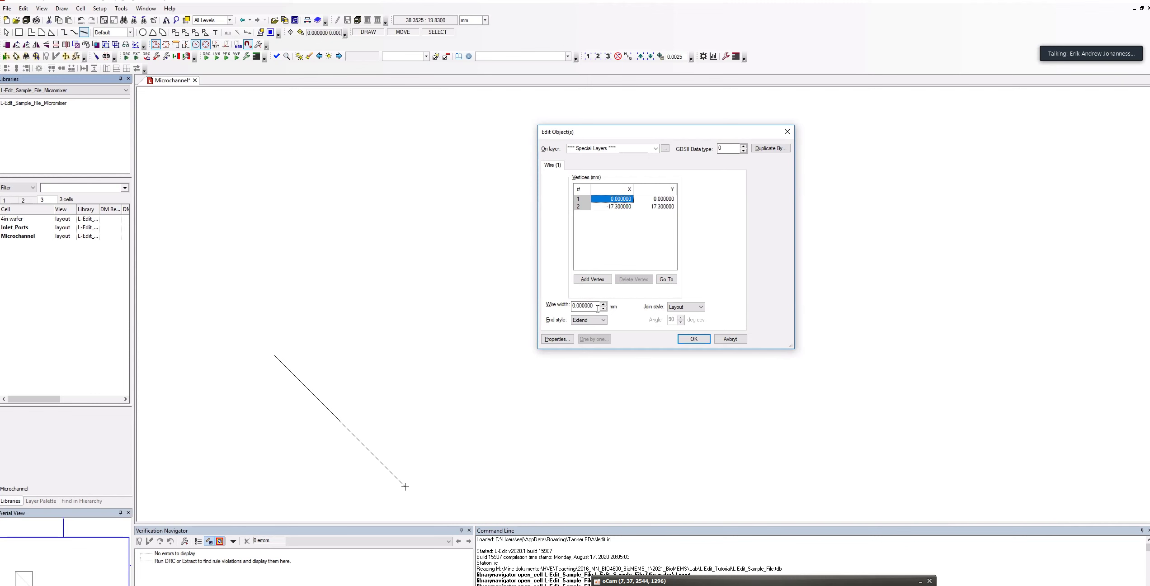
{"action": "left_click_drag", "start_coordinate": [580, 305], "coordinate": [576, 305]}
{"action": "type", "text": "1"}
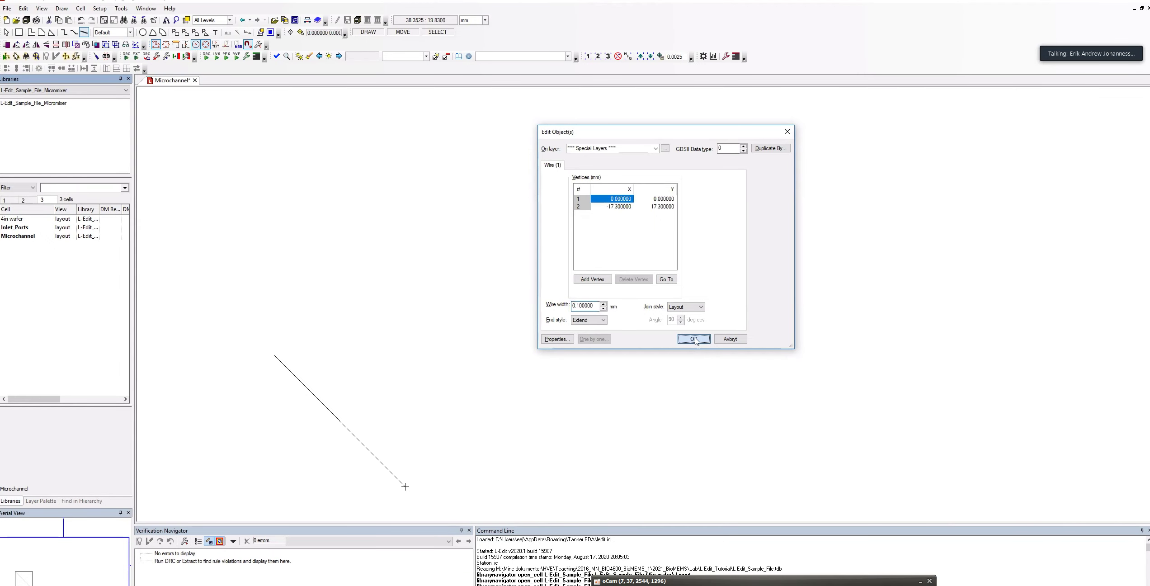
{"action": "left_click", "coordinate": [694, 338]}
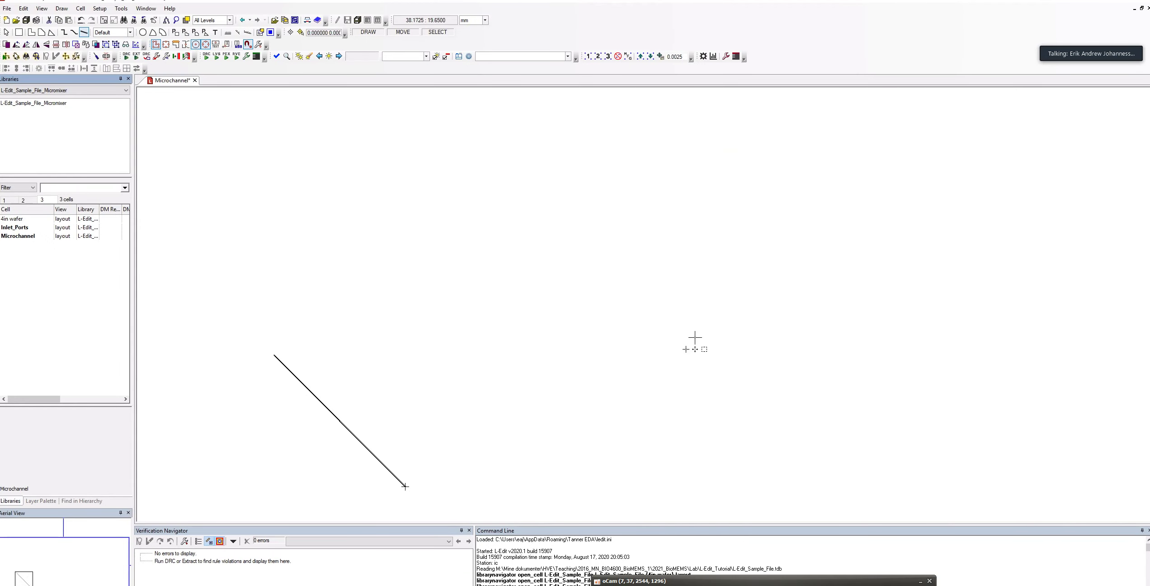
Step: Assign the diagonal wire to the Metal1 layer
{"action": "key", "text": "ctrl+e"}
{"action": "left_click", "coordinate": [656, 149]}
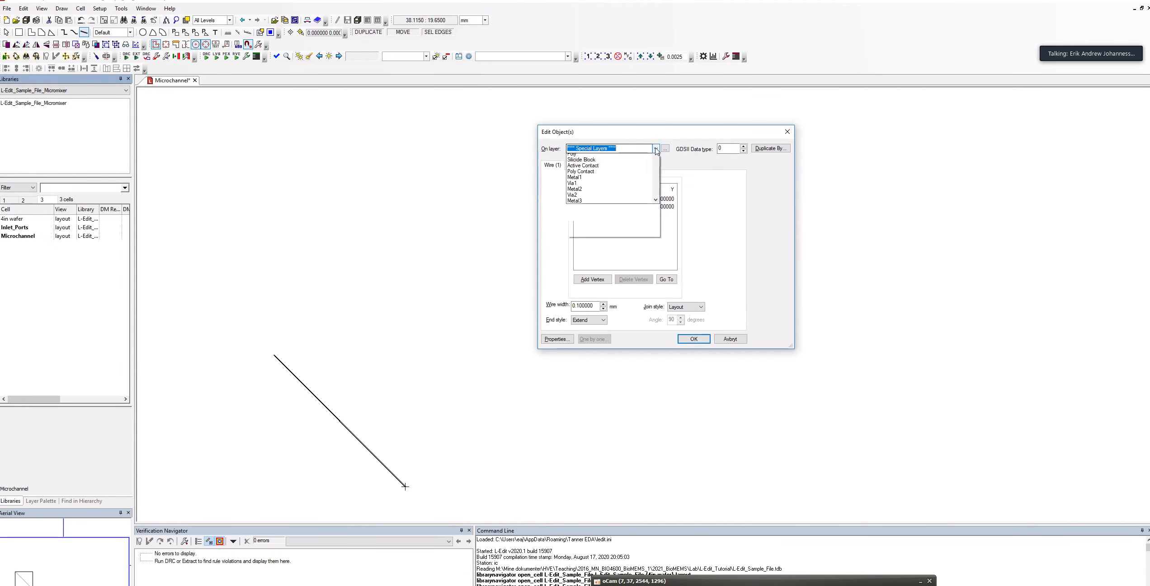
{"action": "left_click", "coordinate": [634, 305]}
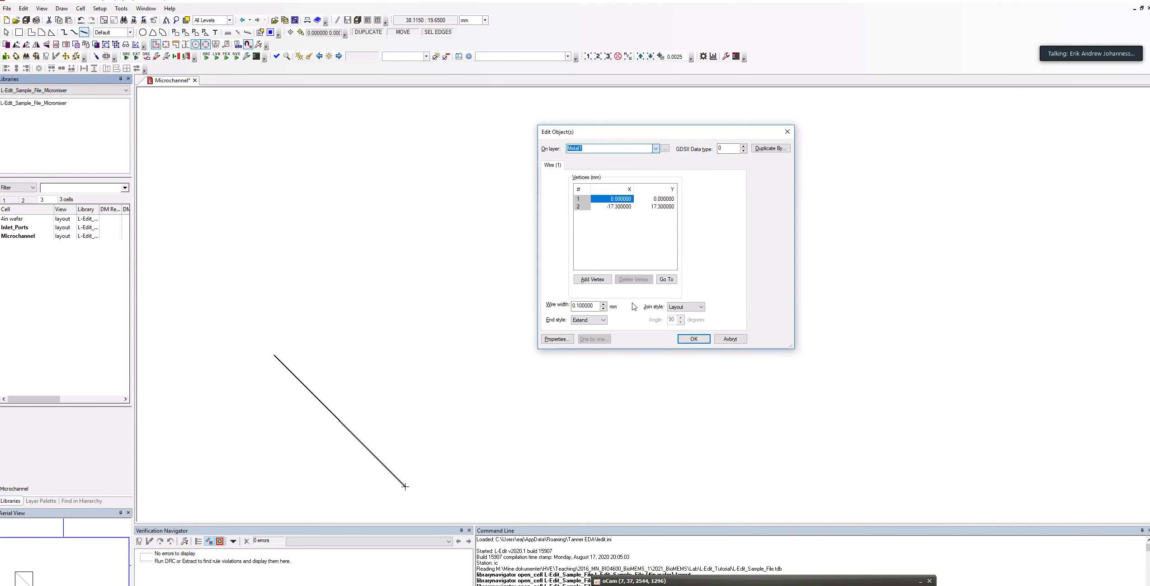
{"action": "left_click", "coordinate": [694, 339]}
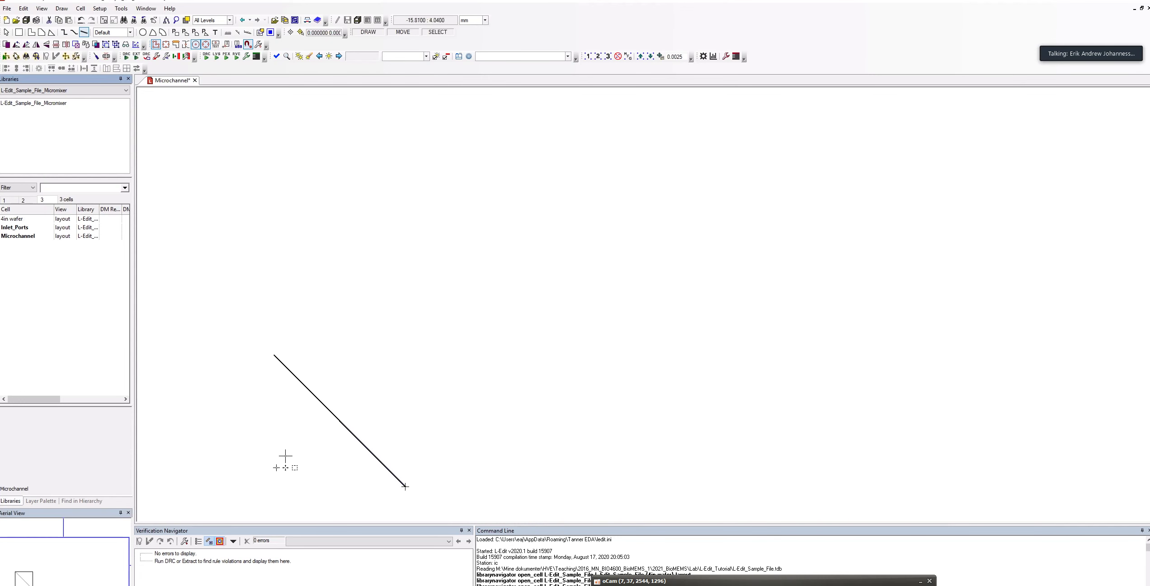
{"action": "left_click", "coordinate": [263, 338]}
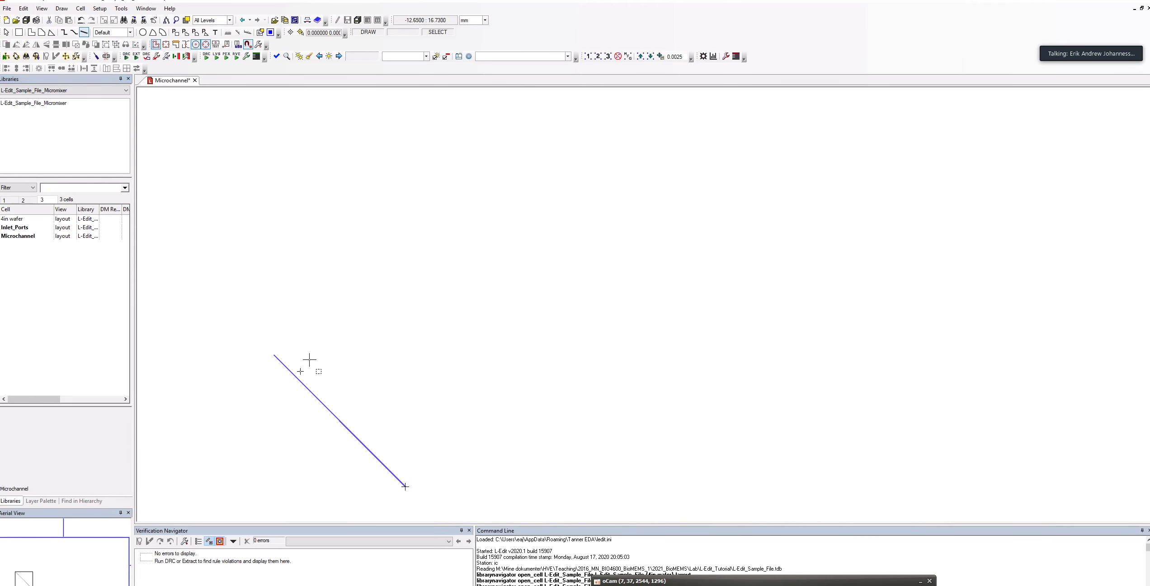
Step: Examine the diagonal Metal1 wire up close and along its full length
{"action": "left_click", "coordinate": [7, 33]}
{"action": "key", "text": "z"}
{"action": "left_click_drag", "start_coordinate": [249, 336], "coordinate": [478, 511]}
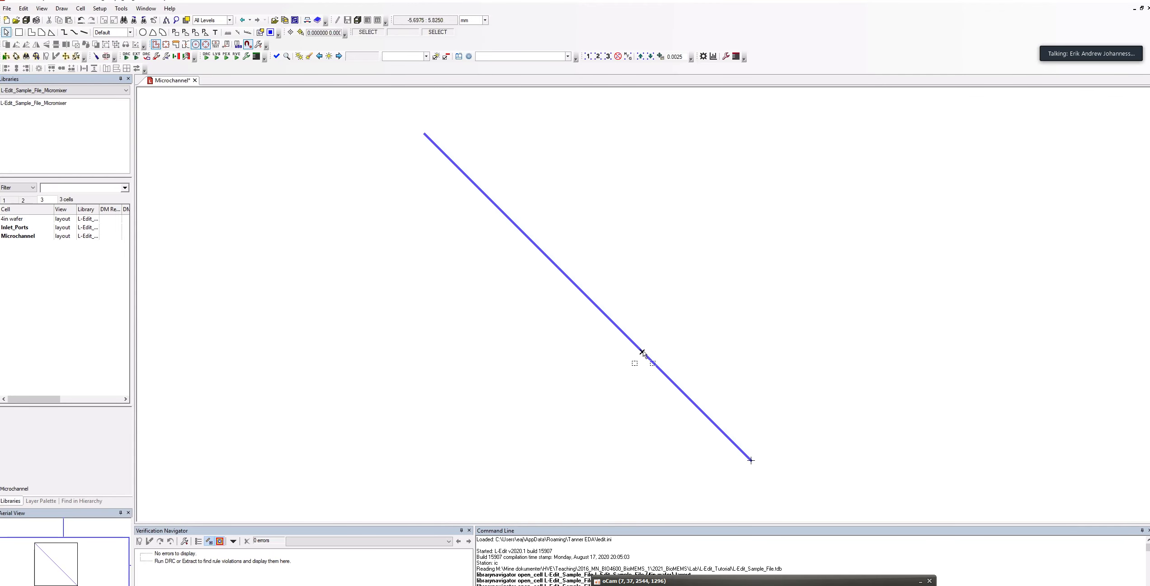
{"action": "key", "text": "plus"}
{"action": "key", "text": "plus"}
{"action": "key", "text": "plus"}
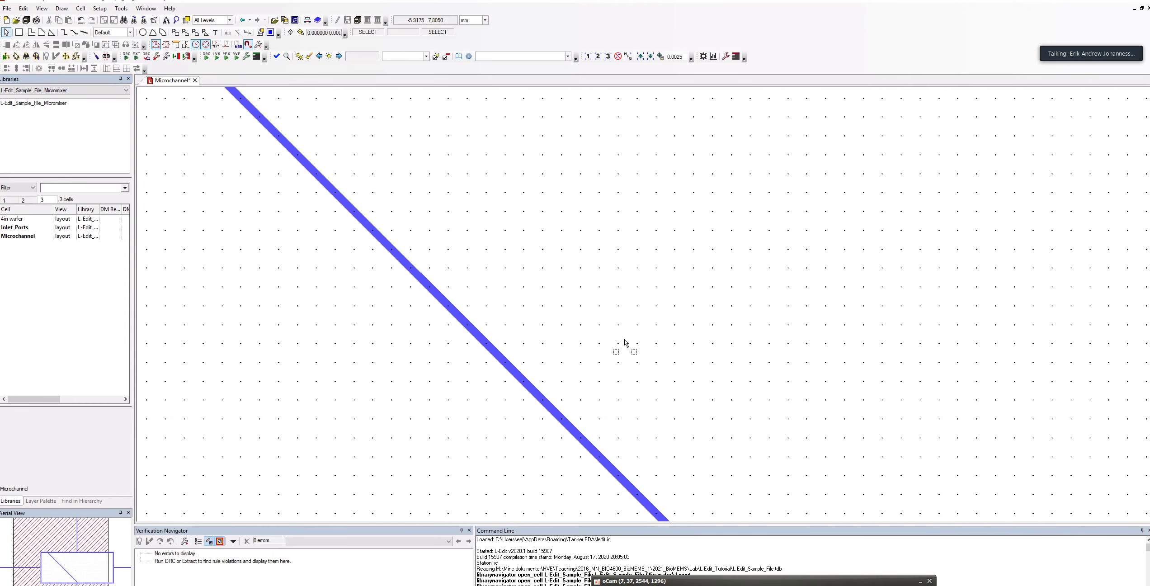
{"action": "key", "text": "minus"}
{"action": "key", "text": "minus"}
{"action": "key", "text": "minus"}
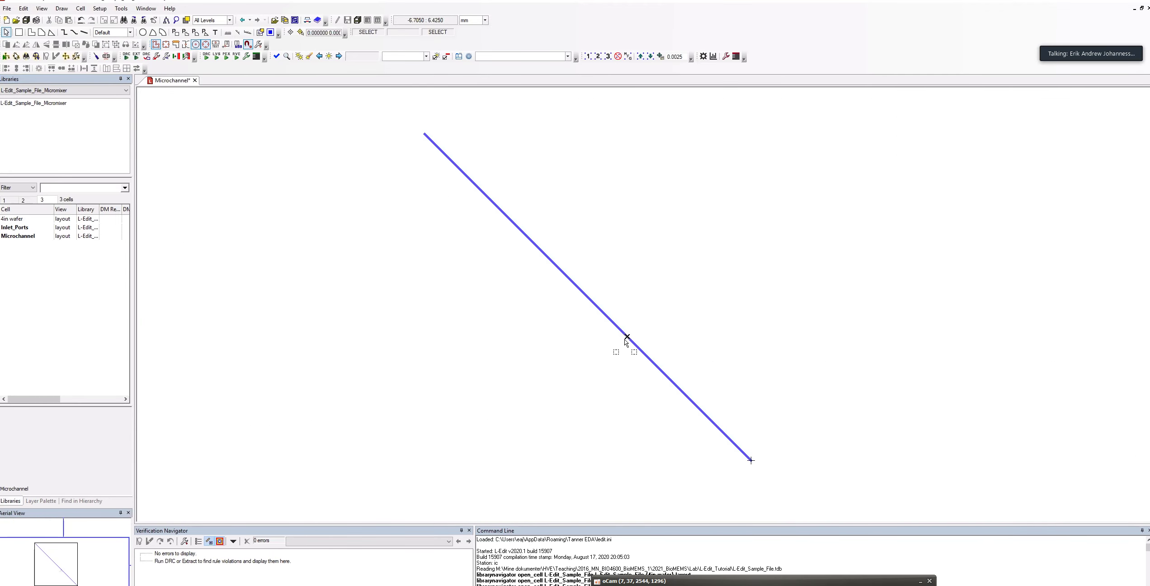
Step: Save the layout file and select the diagonal Metal1 wire
{"action": "left_click", "coordinate": [25, 20]}
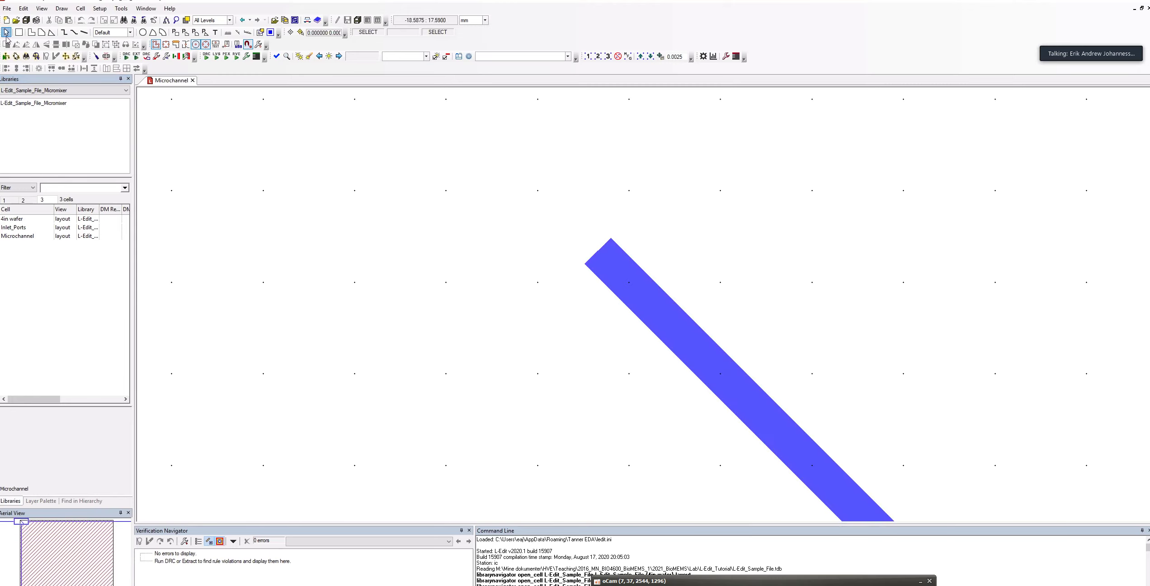
{"action": "left_click", "coordinate": [639, 270]}
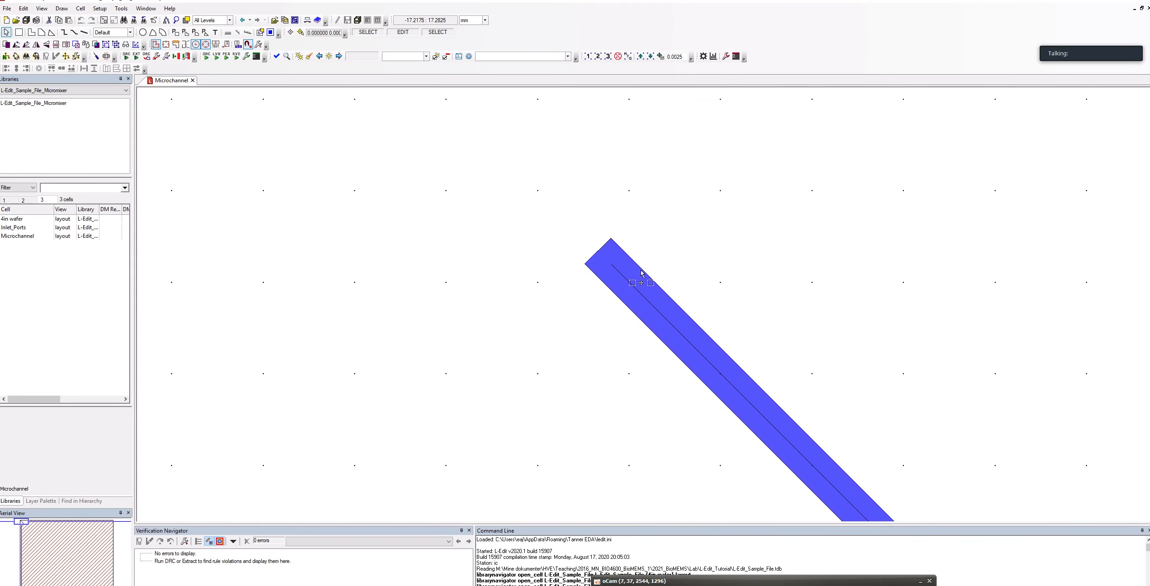
Step: Change the end style of the diagonal Metal1 wire to Butt
{"action": "scroll", "coordinate": [590, 263], "scroll_direction": "up", "scroll_amount": 3}
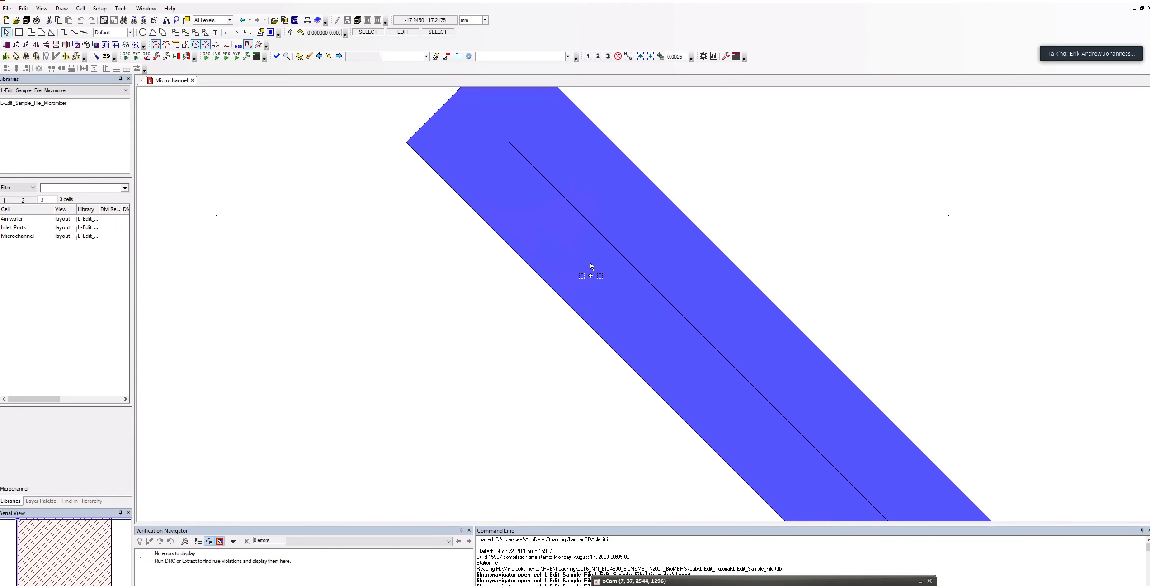
{"action": "key", "text": "minus"}
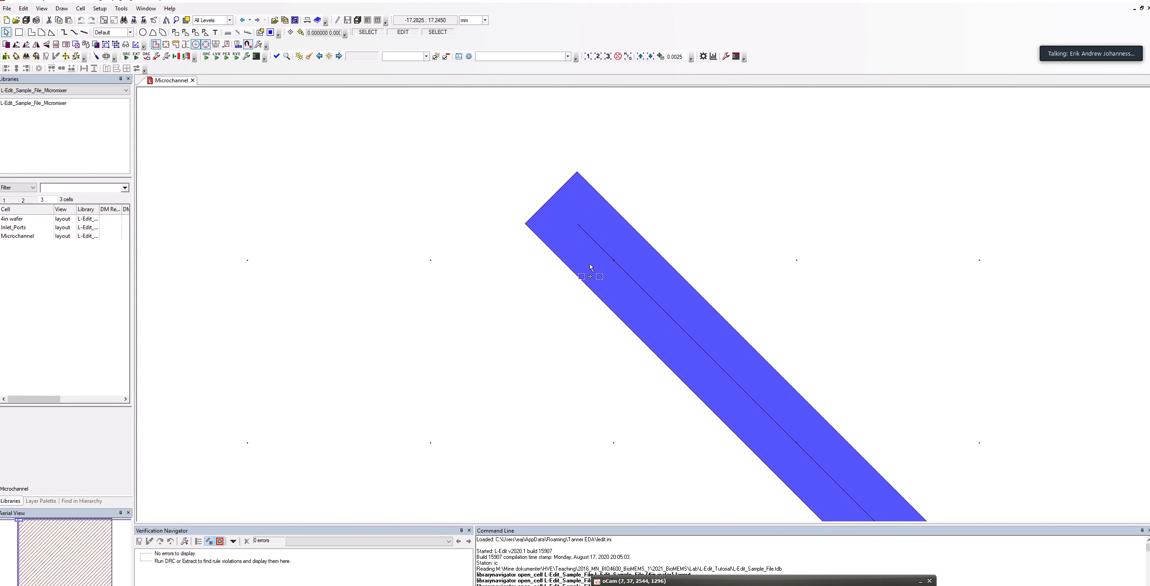
{"action": "key", "text": "Up"}
{"action": "key", "text": "Down"}
{"action": "key", "text": "ctrl+e"}
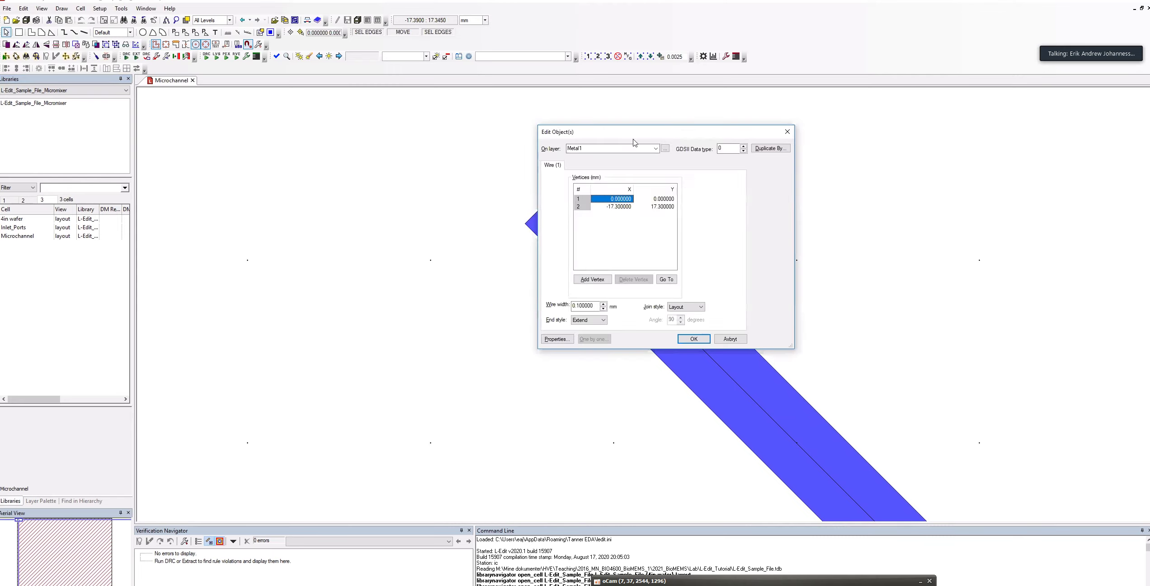
{"action": "left_click_drag", "start_coordinate": [634, 142], "coordinate": [338, 112]}
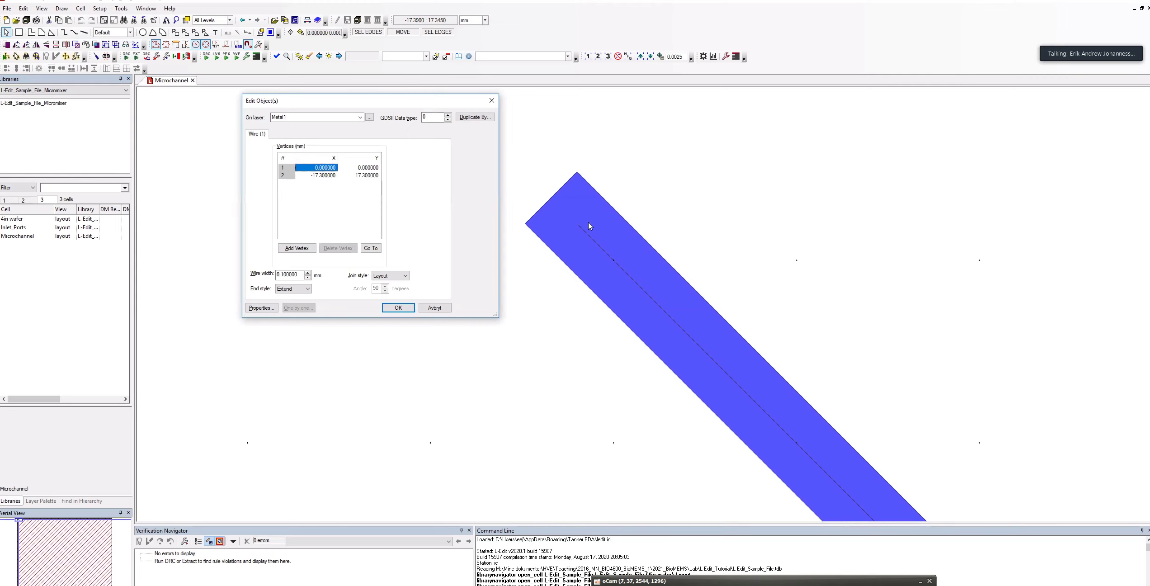
{"action": "left_click", "coordinate": [309, 289]}
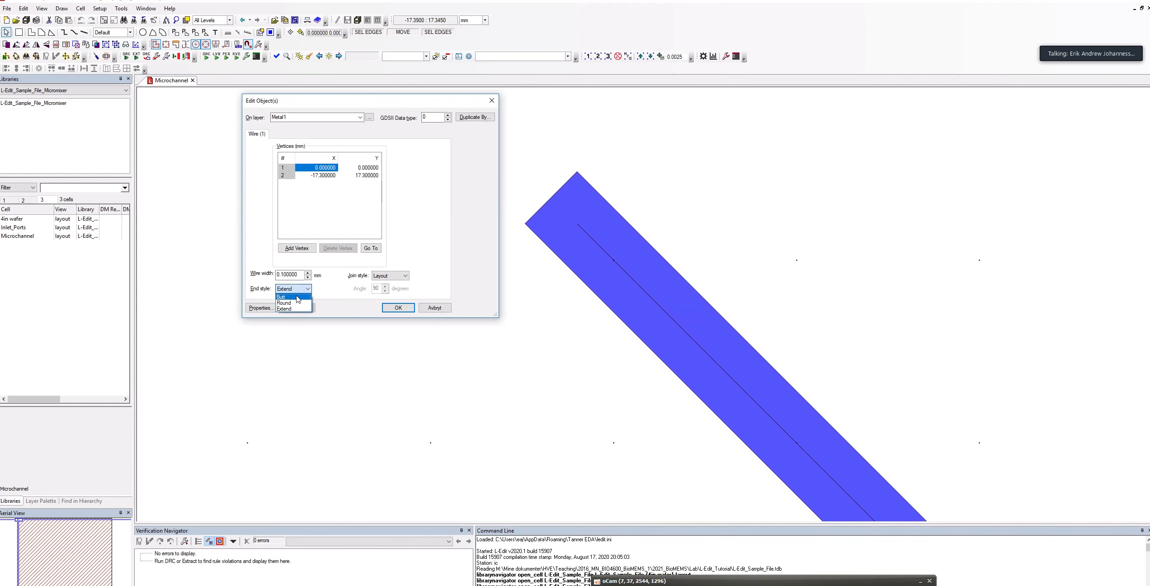
{"action": "left_click", "coordinate": [296, 297]}
{"action": "left_click", "coordinate": [402, 309]}
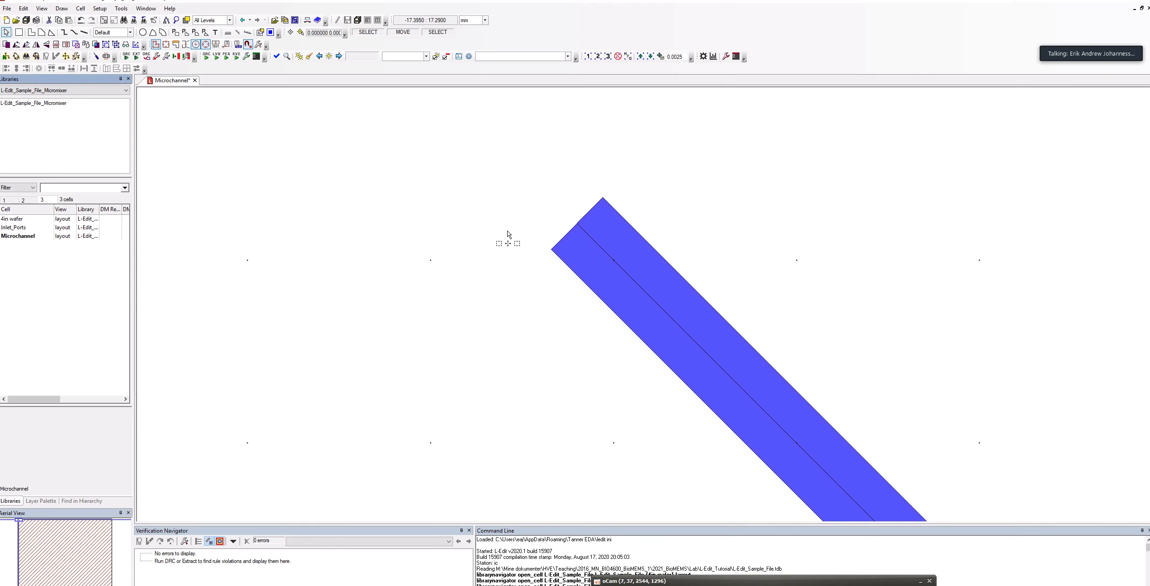
Step: Switch the diagonal wire's end style to Round
{"action": "key", "text": "ctrl+e"}
{"action": "left_click", "coordinate": [293, 288]}
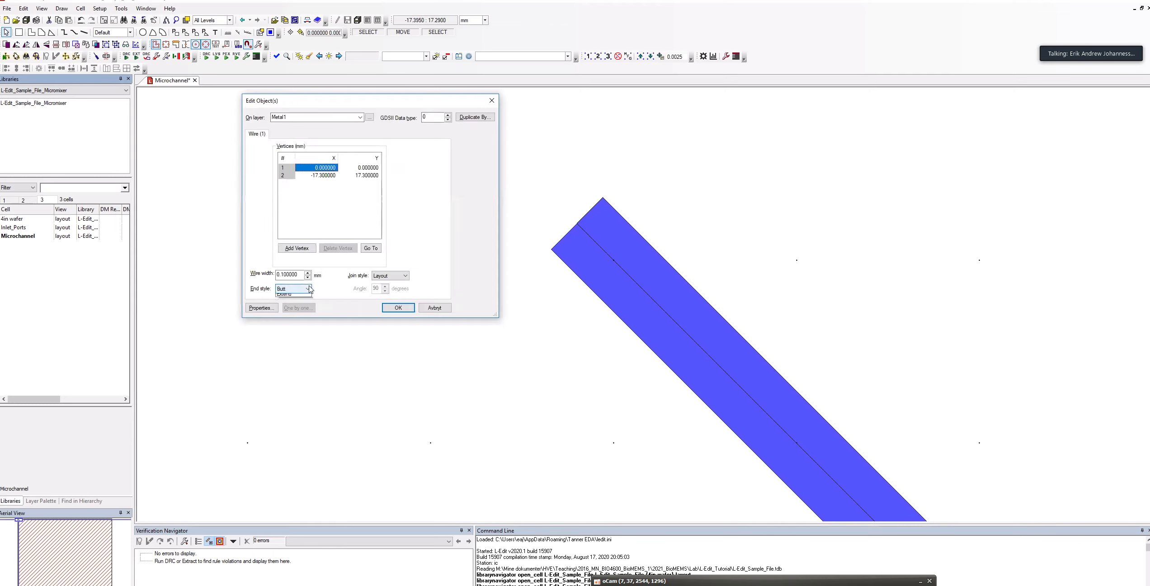
{"action": "left_click", "coordinate": [297, 304]}
{"action": "left_click", "coordinate": [396, 308]}
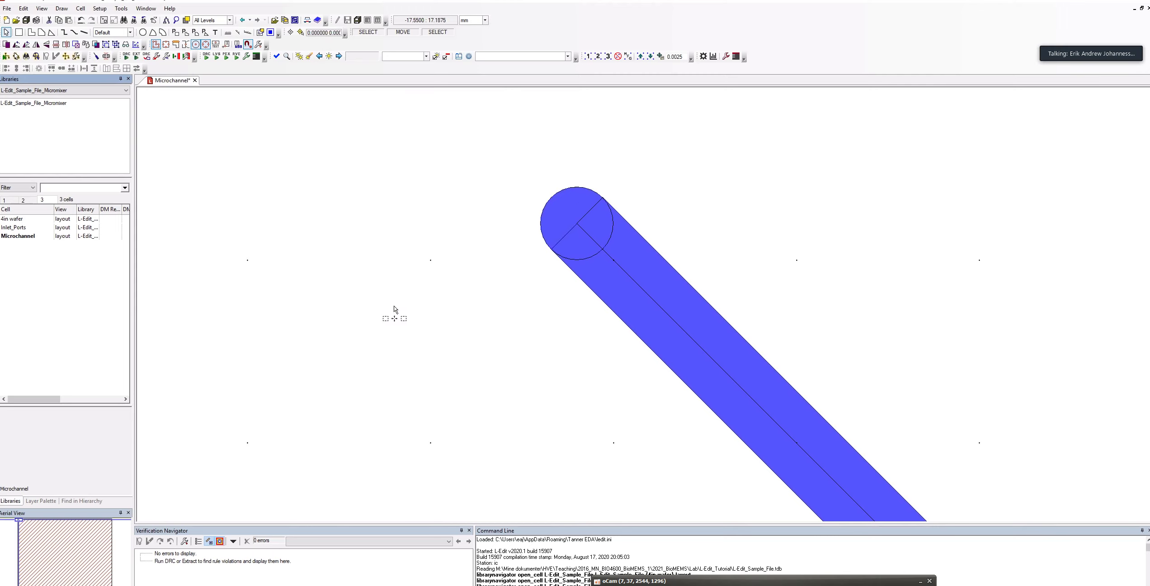
Step: Set the diagonal wire's end style back to Extend
{"action": "key", "text": "ctrl"}
{"action": "key", "text": "ctrl+e"}
{"action": "left_click", "coordinate": [300, 289]}
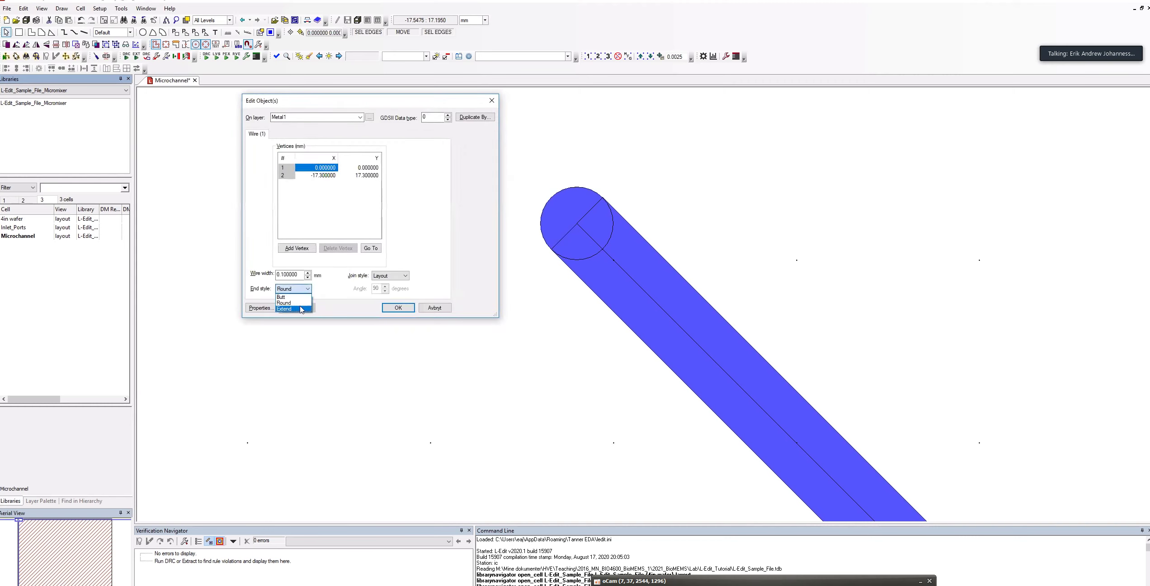
{"action": "left_click", "coordinate": [289, 309]}
{"action": "left_click", "coordinate": [397, 308]}
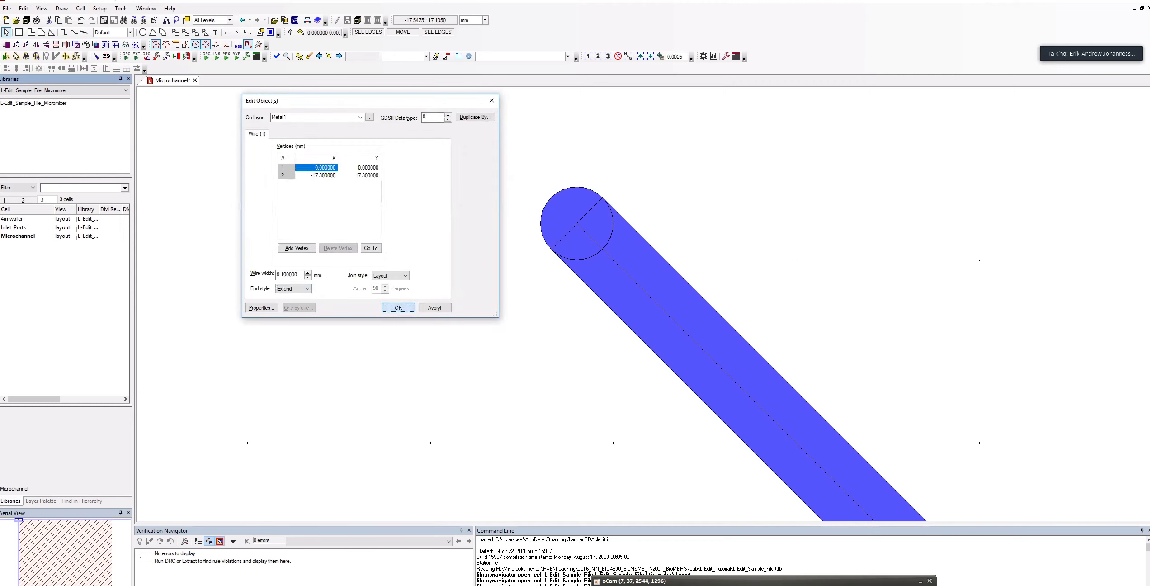
{"action": "left_click", "coordinate": [398, 307]}
Step: Inspect the extended end of the diagonal wire and return to a view of the whole wire
{"action": "key", "text": "plus"}
{"action": "key", "text": "minus"}
{"action": "key", "text": "minus"}
{"action": "key", "text": "minus"}
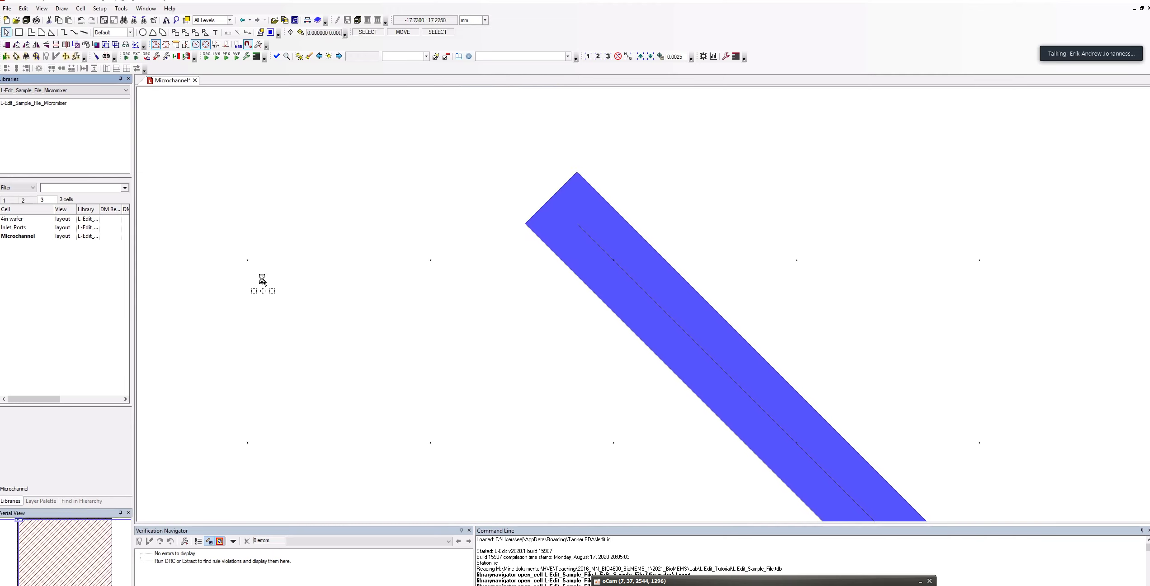
{"action": "key", "text": "Right"}
{"action": "key", "text": "Right"}
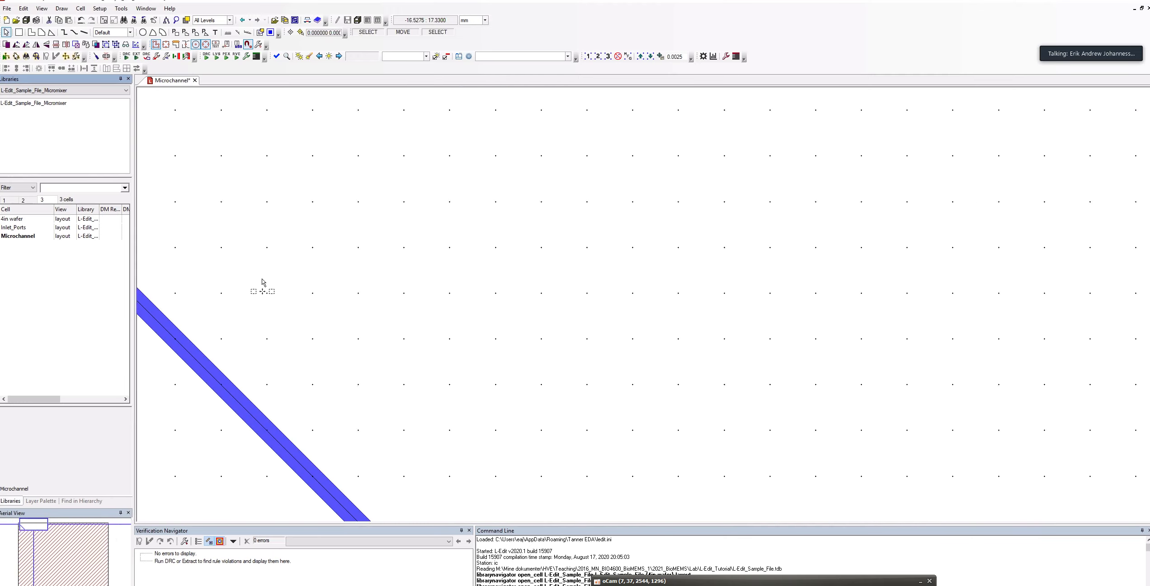
{"action": "key", "text": "Down"}
{"action": "key", "text": "plus"}
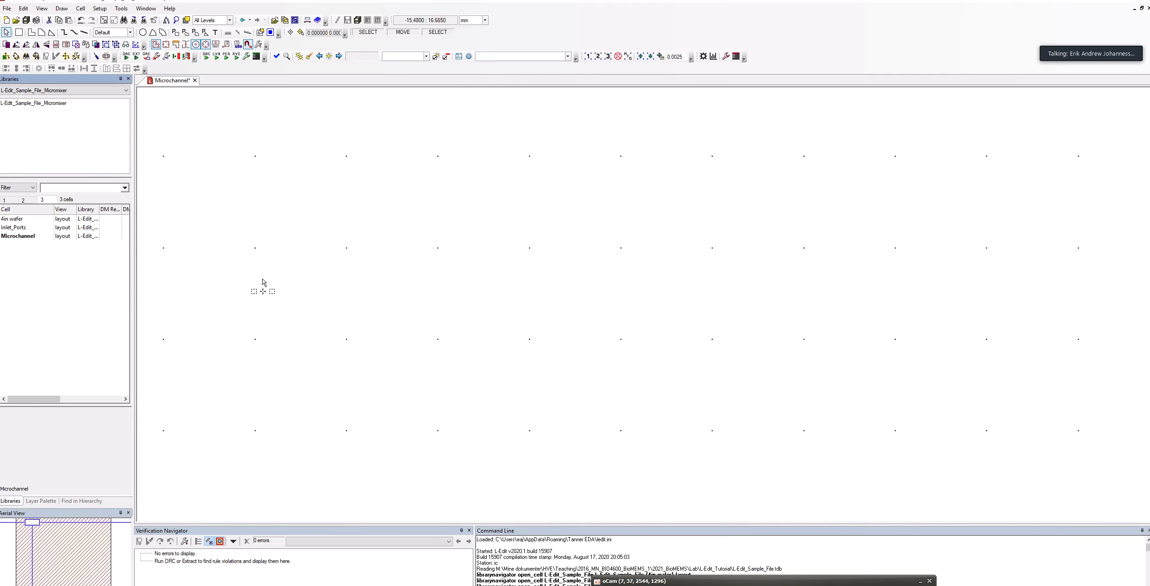
{"action": "key", "text": "minus"}
{"action": "key", "text": "Home"}
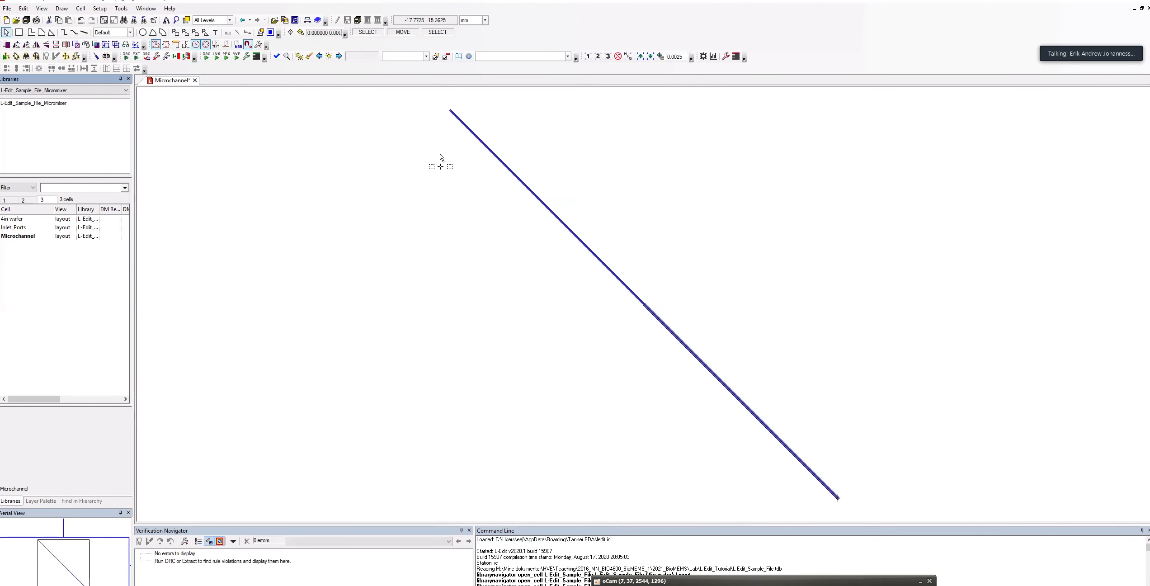
Step: Duplicate the diagonal wire in place, flip the copy vertically and check the copy's vertex coordinates
{"action": "left_click_drag", "start_coordinate": [433, 97], "coordinate": [866, 513]}
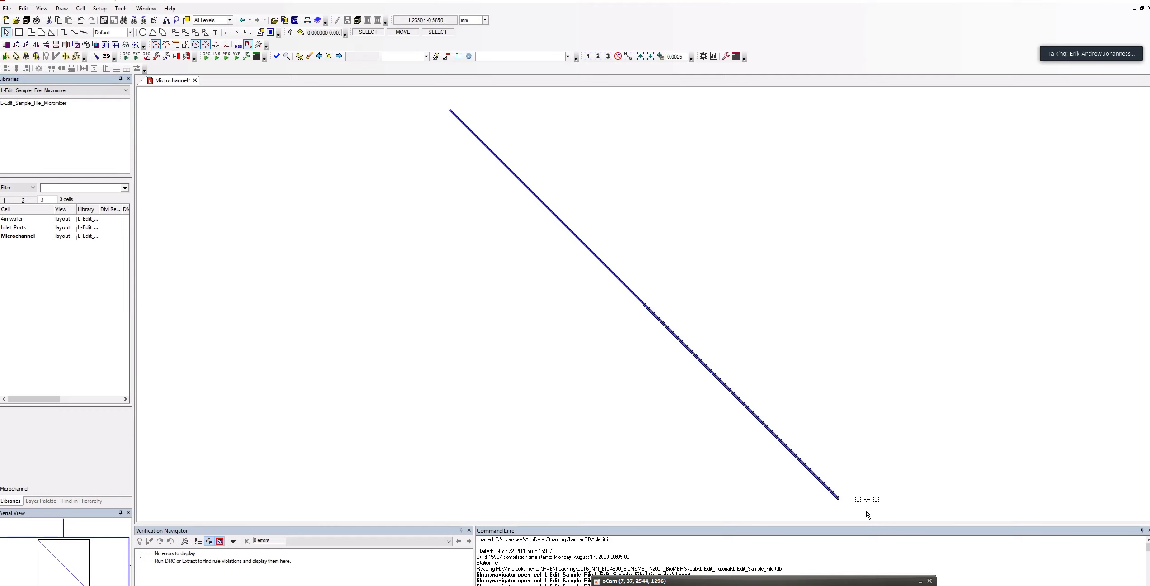
{"action": "key", "text": "alt"}
{"action": "key", "text": "ctrl+c"}
{"action": "key", "text": "alt"}
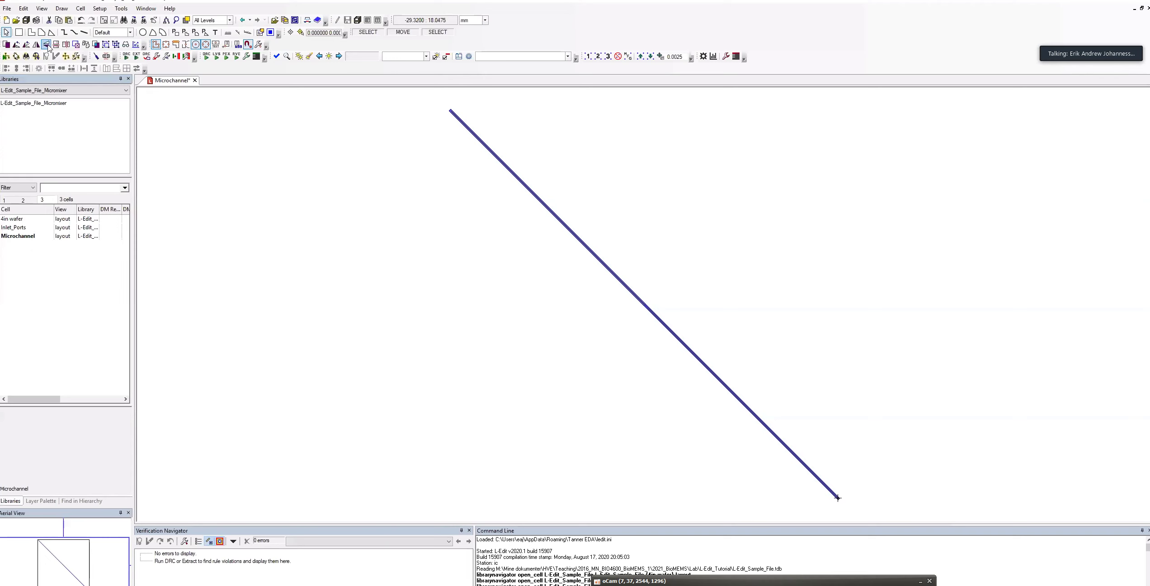
{"action": "left_click", "coordinate": [47, 45]}
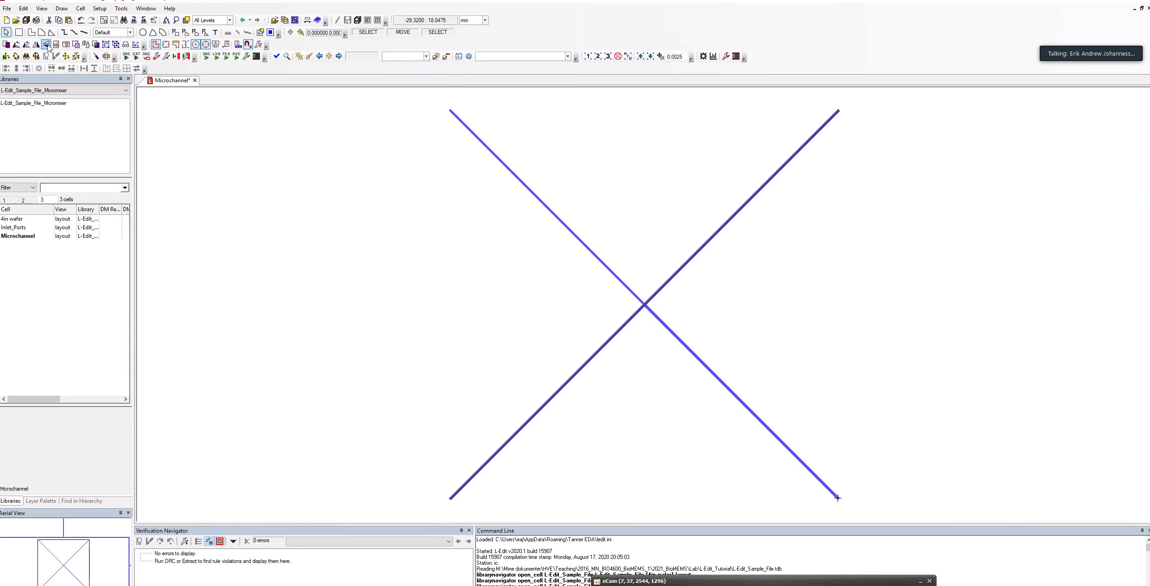
{"action": "key", "text": "ctrl+e"}
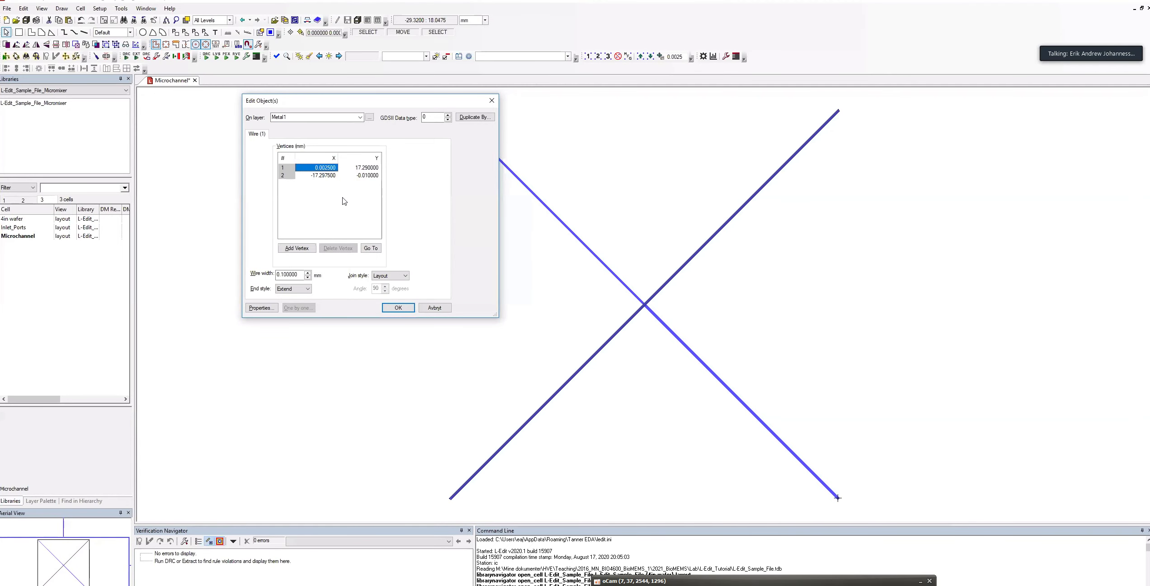
{"action": "left_click", "coordinate": [436, 310]}
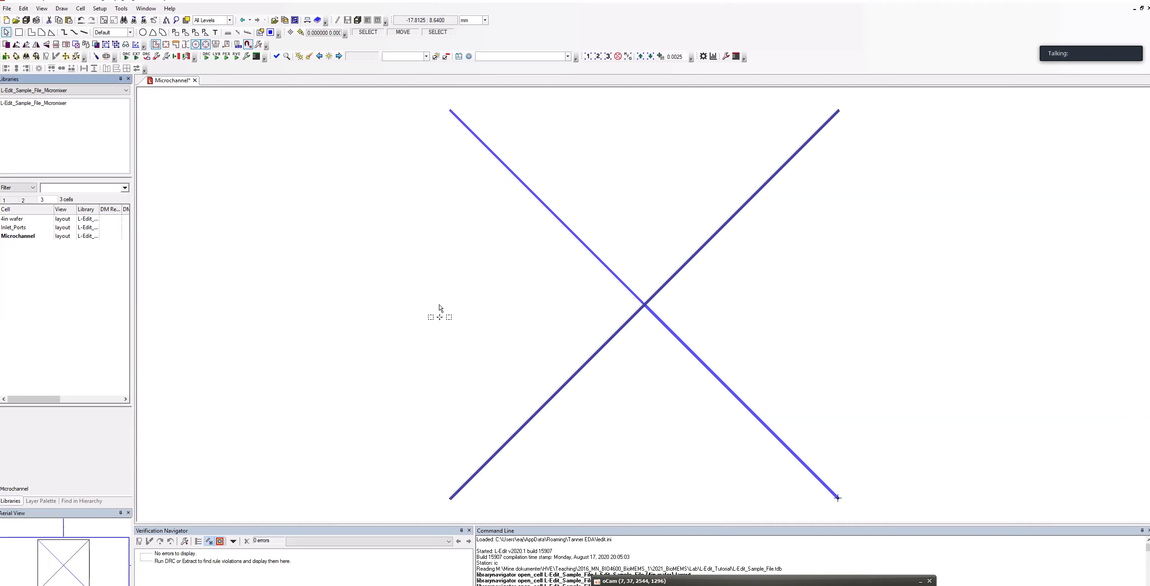
Step: Move the flipped wire down by 8.5 mm using X and Y offsets of 0 and -8.5
{"action": "key", "text": "m"}
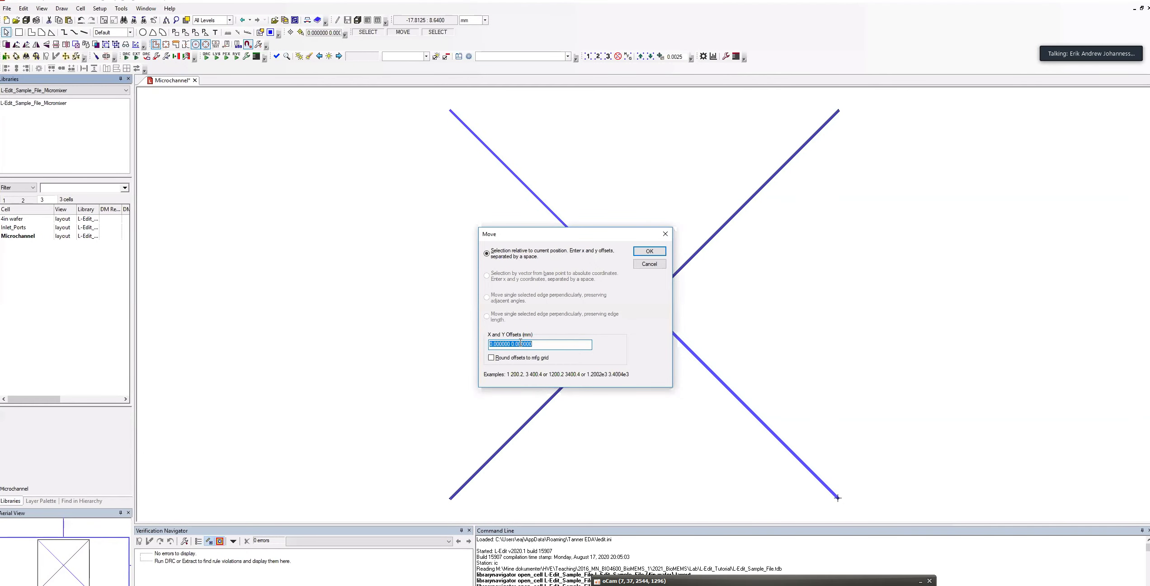
{"action": "left_click_drag", "start_coordinate": [521, 344], "coordinate": [516, 347]}
{"action": "type", "text": "8"}
{"action": "key", "text": "BackSpace"}
{"action": "type", "text": "8"}
{"action": "left_click", "coordinate": [512, 346]}
{"action": "type", "text": "-"}
{"action": "left_click", "coordinate": [650, 251]}
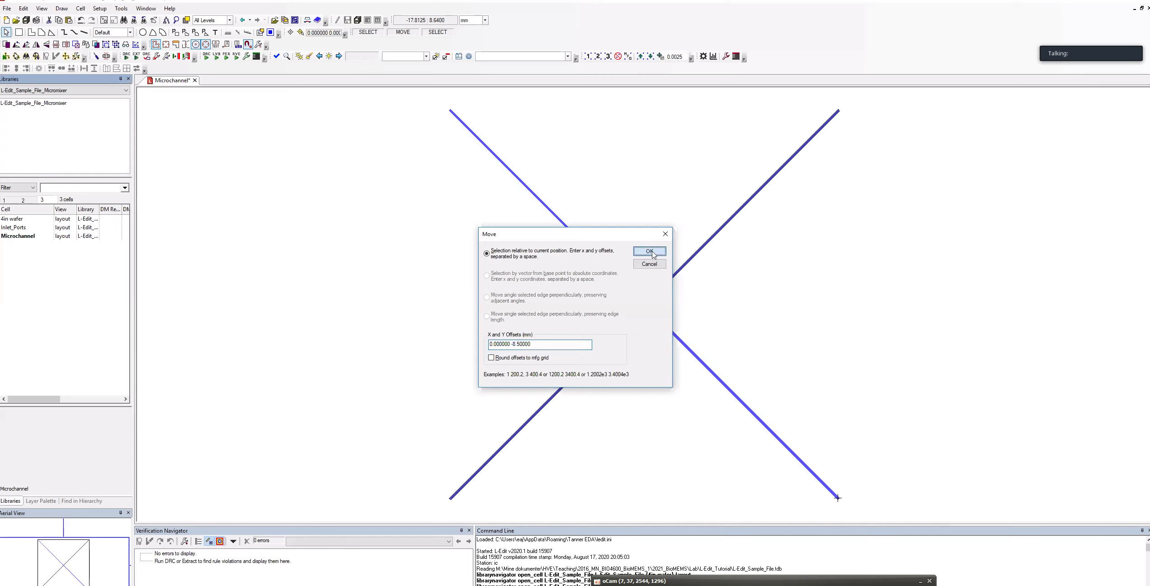
Step: Move the flipped wire down by another 9 mm, placing its upper end just below the origin
{"action": "scroll", "coordinate": [708, 425], "scroll_direction": "down", "scroll_amount": 3}
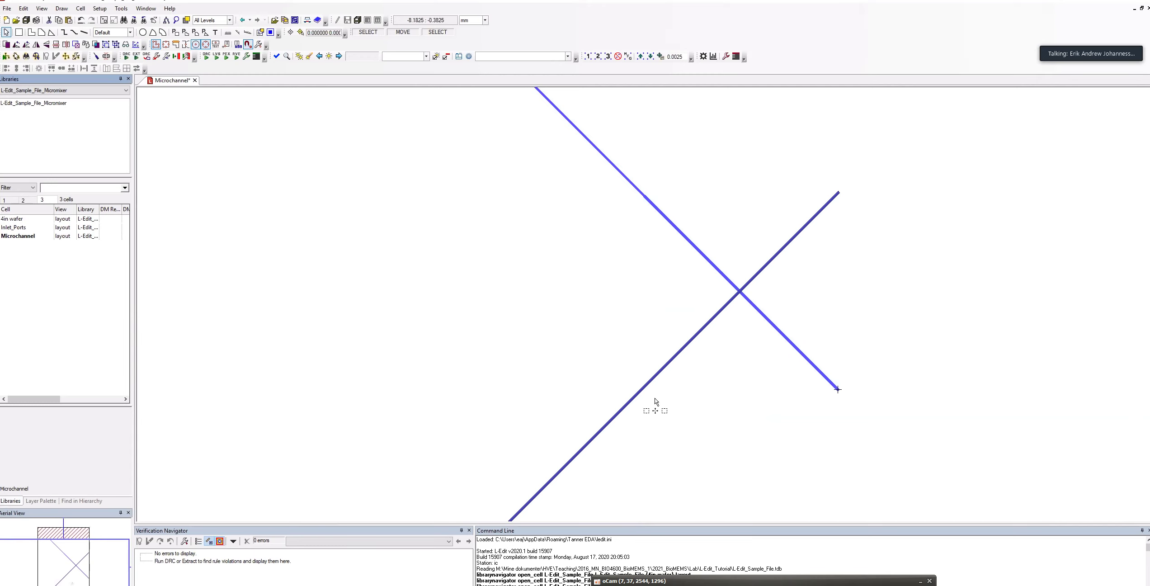
{"action": "key", "text": "m"}
{"action": "left_click", "coordinate": [519, 344]}
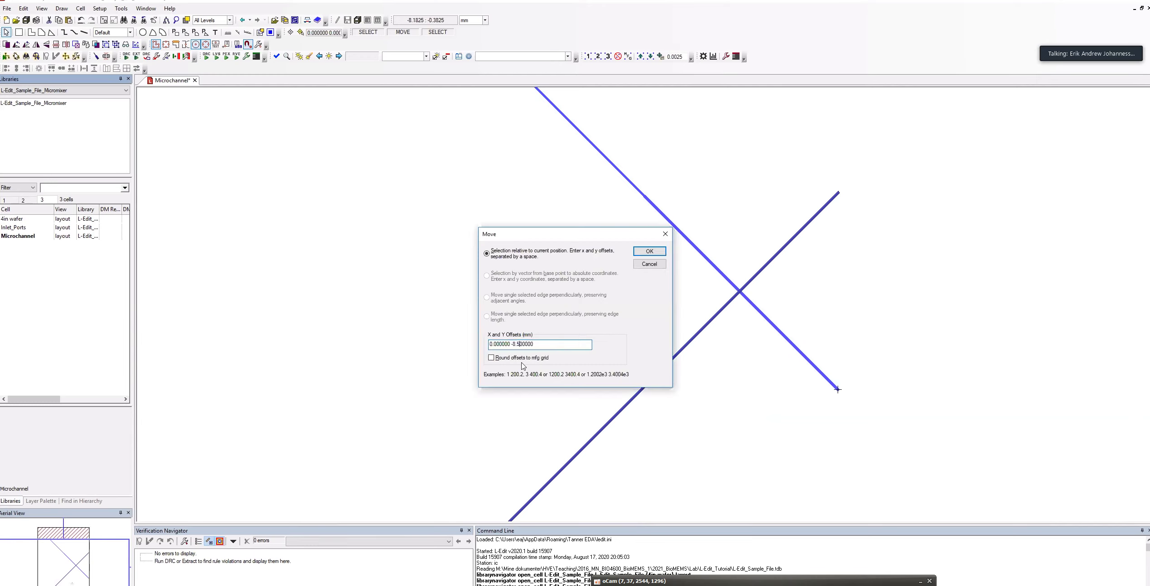
{"action": "key", "text": "BackSpace"}
{"action": "key", "text": "Return"}
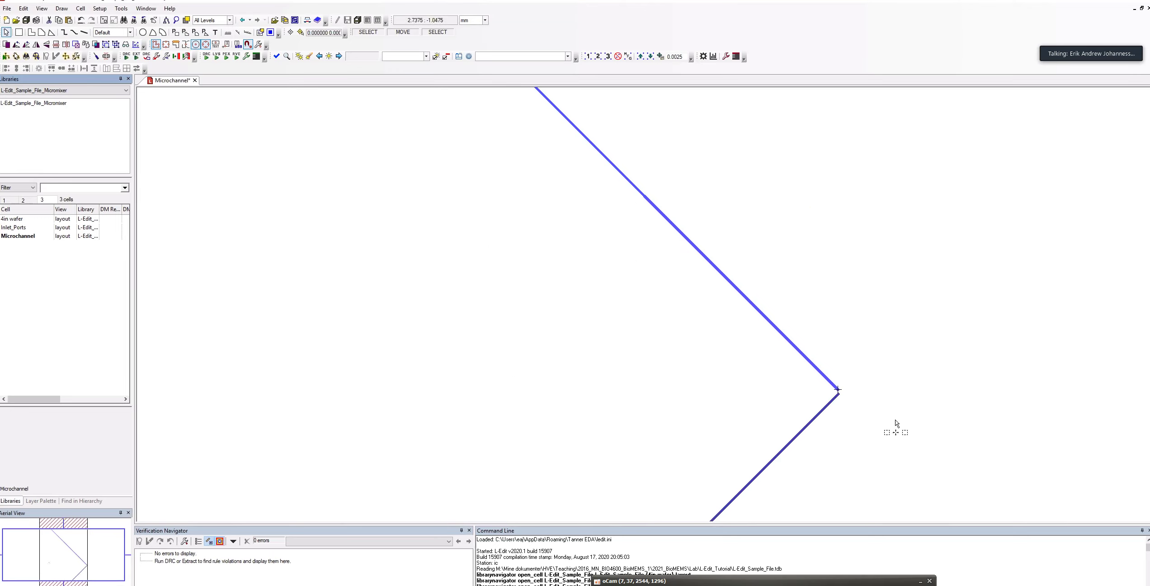
Step: Examine the gap between the two wire ends near the origin up close
{"action": "scroll", "coordinate": [879, 425], "scroll_direction": "down", "scroll_amount": 2}
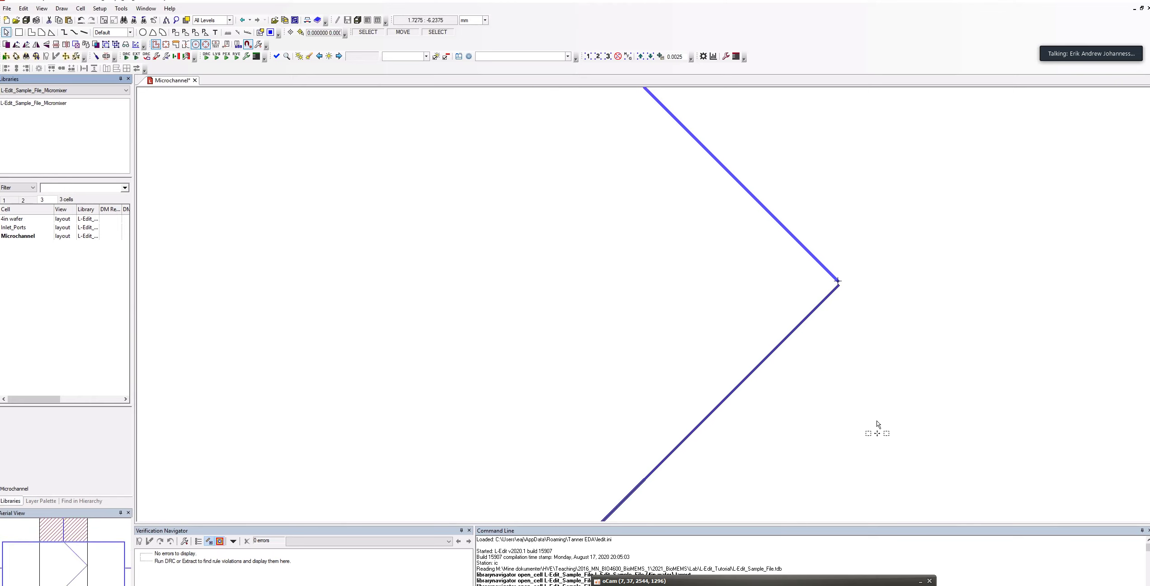
{"action": "scroll", "coordinate": [878, 425], "scroll_direction": "right", "scroll_amount": 5}
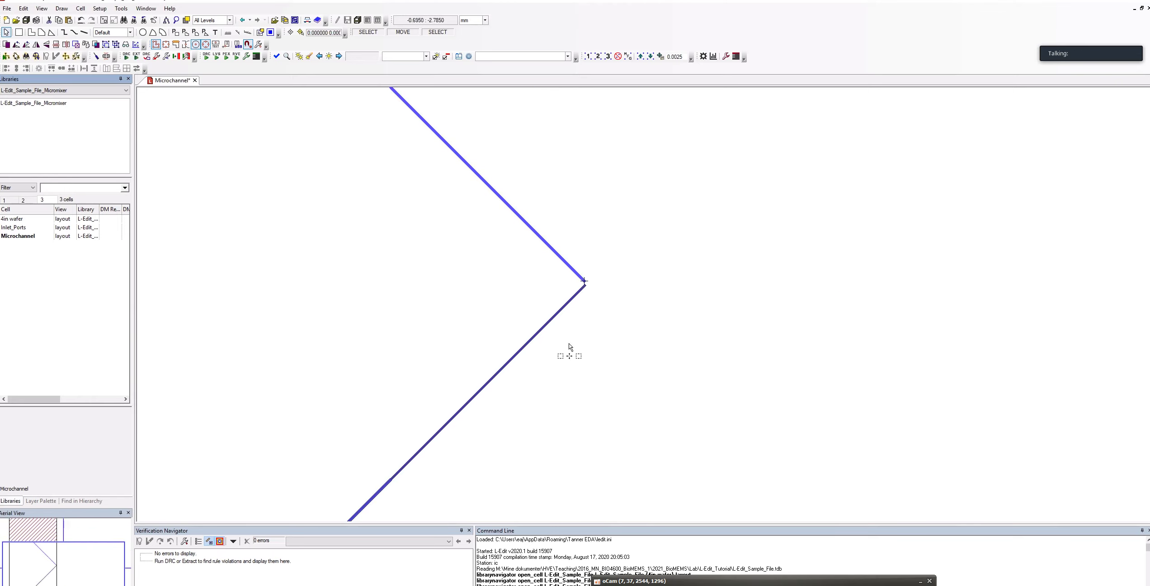
{"action": "scroll", "coordinate": [570, 347], "scroll_direction": "up", "scroll_amount": 2}
{"action": "scroll", "coordinate": [570, 348], "scroll_direction": "down", "scroll_amount": 2}
{"action": "key", "text": "plus"}
{"action": "key", "text": "plus"}
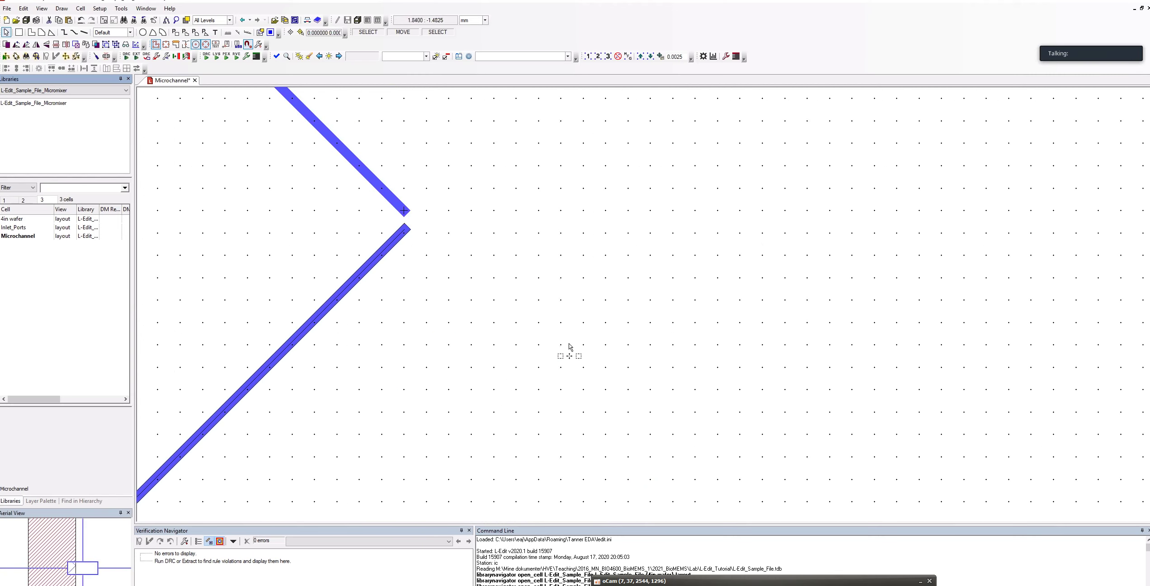
{"action": "scroll", "coordinate": [570, 347], "scroll_direction": "up", "scroll_amount": 2}
{"action": "key", "text": "plus"}
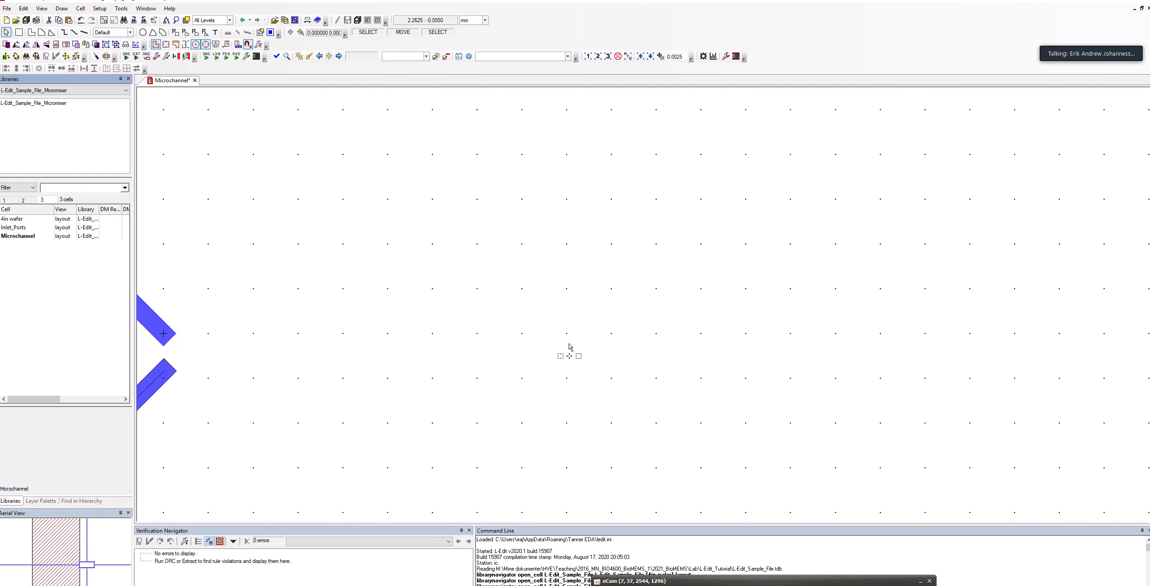
{"action": "scroll", "coordinate": [570, 347], "scroll_direction": "left", "scroll_amount": 4}
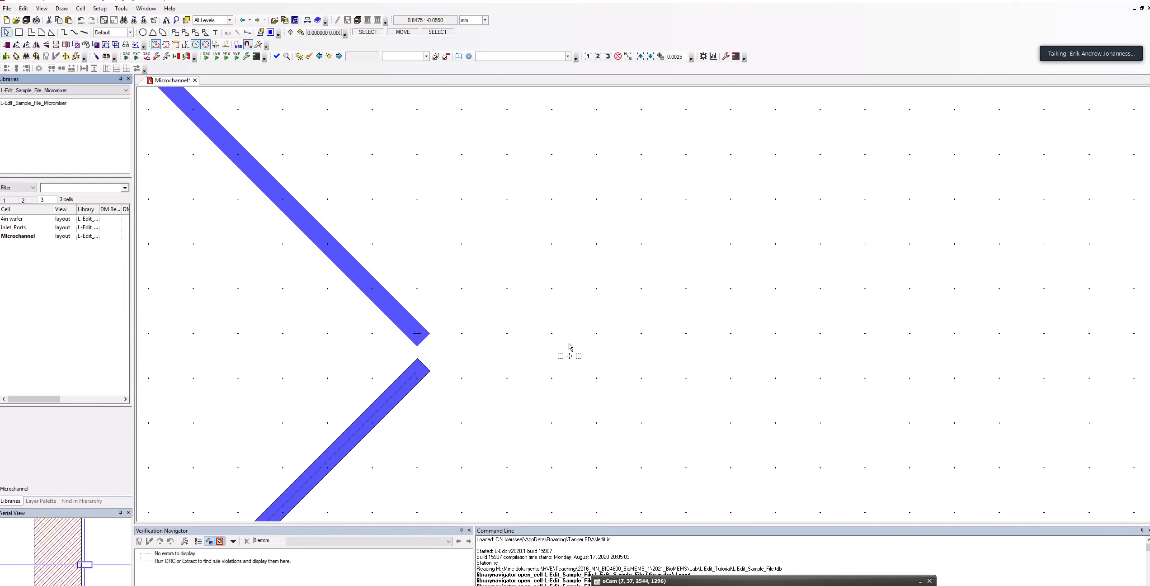
{"action": "key", "text": "plus"}
{"action": "scroll", "coordinate": [569, 347], "scroll_direction": "left", "scroll_amount": 4}
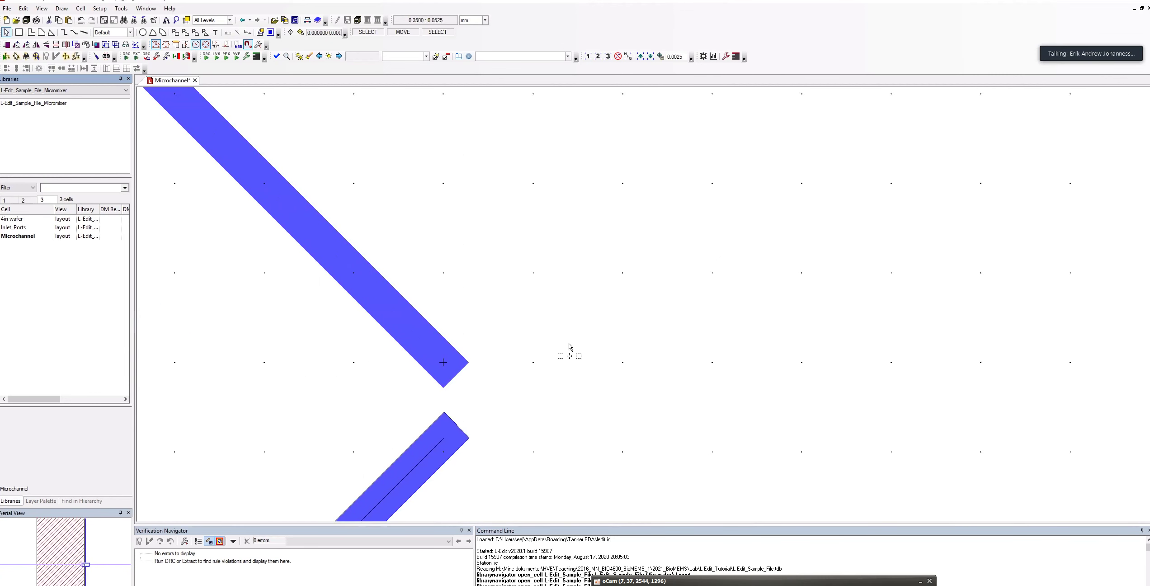
{"action": "key", "text": "plus"}
{"action": "scroll", "coordinate": [569, 347], "scroll_direction": "down", "scroll_amount": 4}
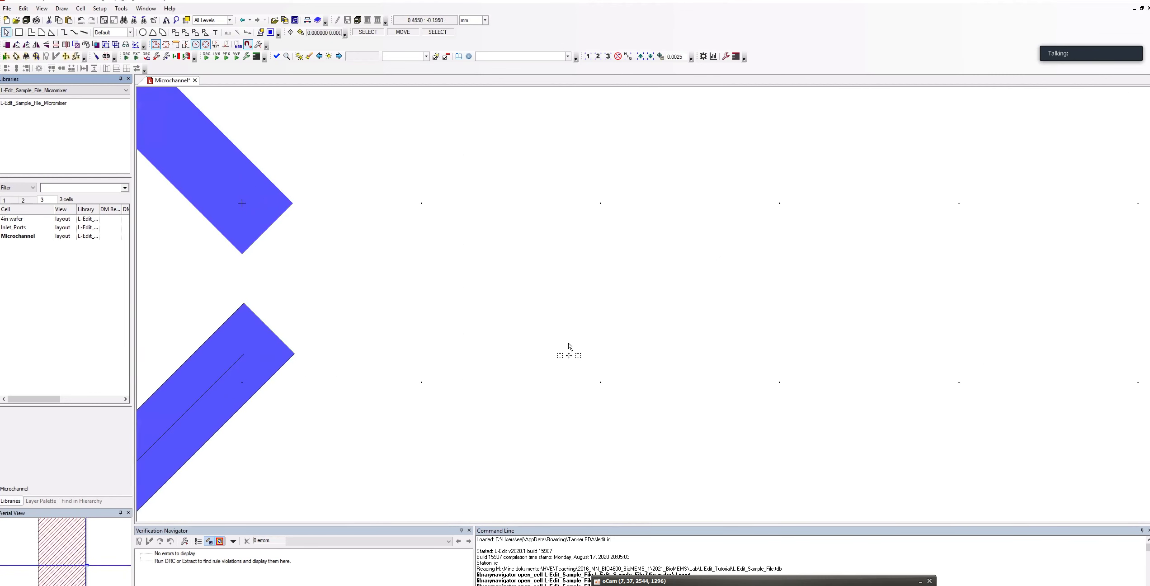
{"action": "scroll", "coordinate": [570, 347], "scroll_direction": "left", "scroll_amount": 4}
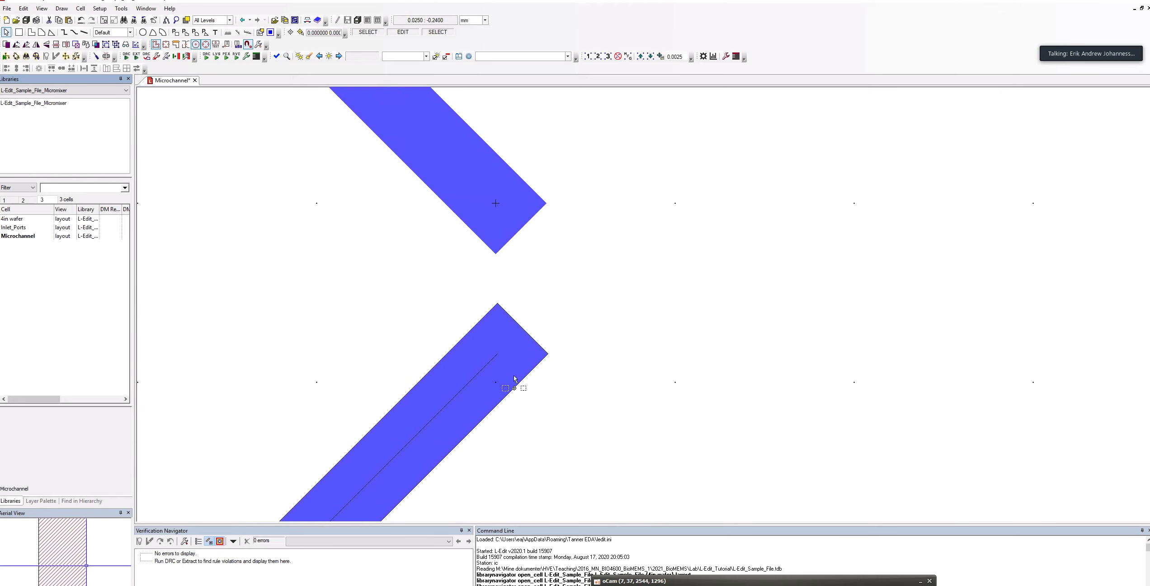
Step: Move the flipped wire up by 0.1 mm and nudge it up again to overlap the other wire's end at the origin
{"action": "key", "text": "m"}
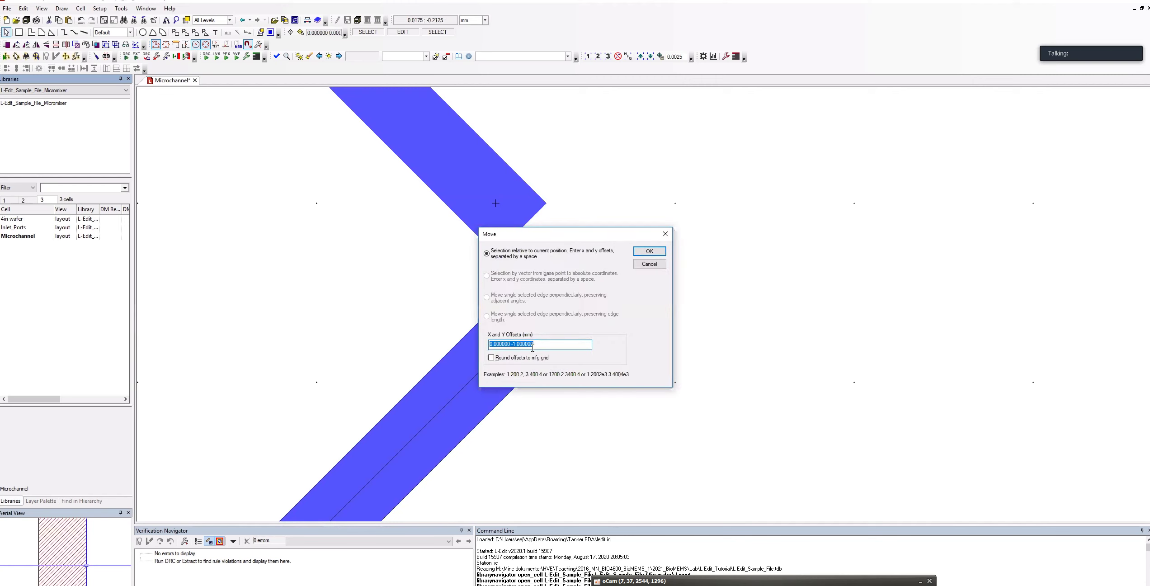
{"action": "left_click", "coordinate": [517, 345]}
{"action": "key", "text": "BackSpace"}
{"action": "type", "text": "0."}
{"action": "key", "text": "Return"}
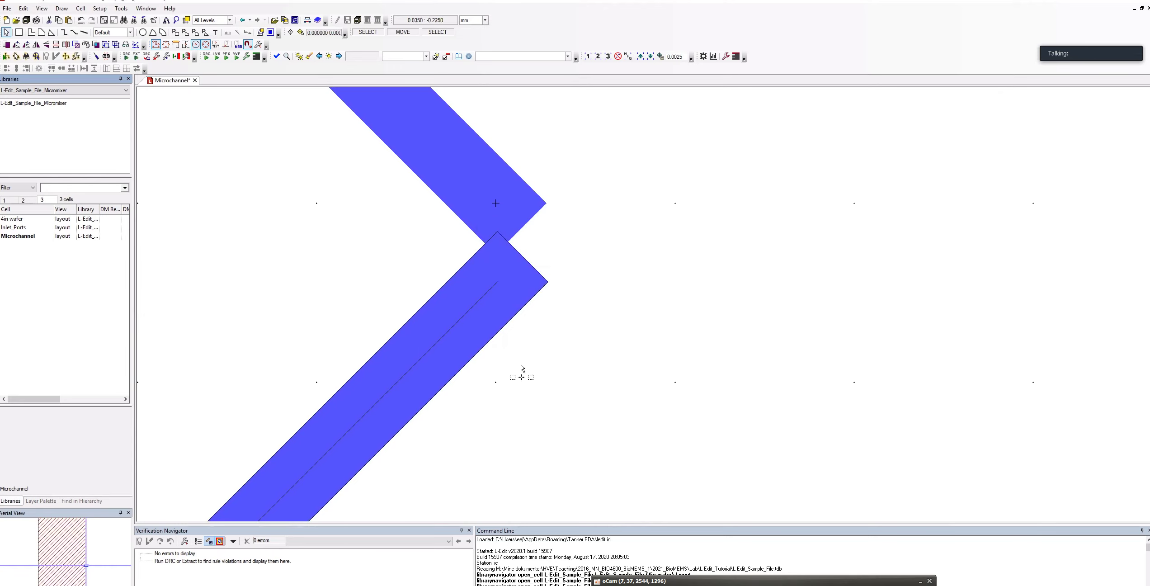
{"action": "key", "text": "ctrl+Up"}
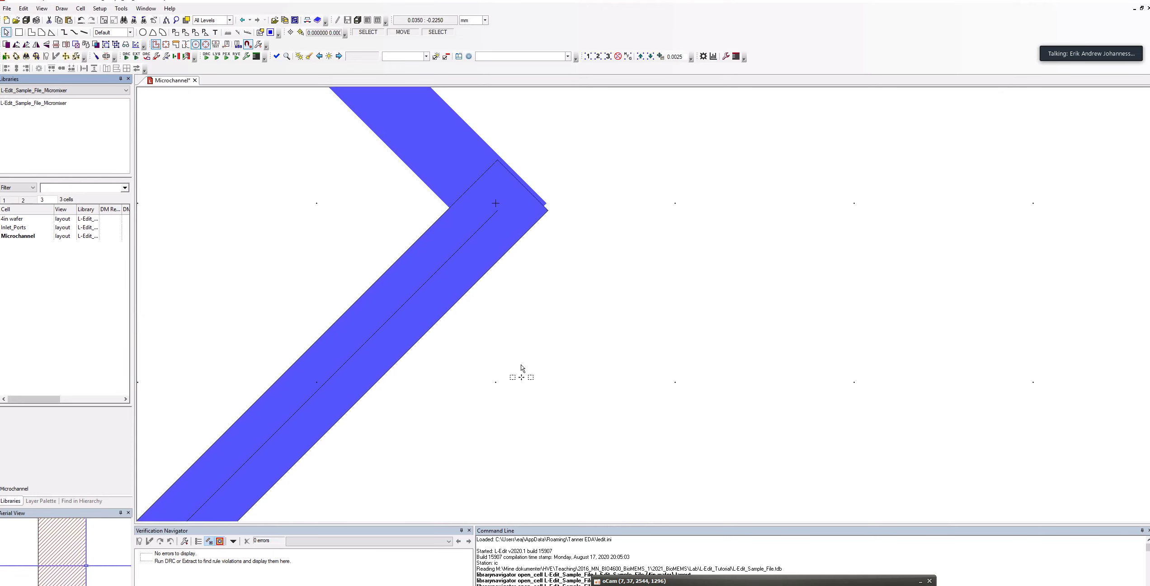
Step: Move the flipped lower wire up by 0.01 mm using X and Y offsets of 0 and 0.01
{"action": "key", "text": "plus"}
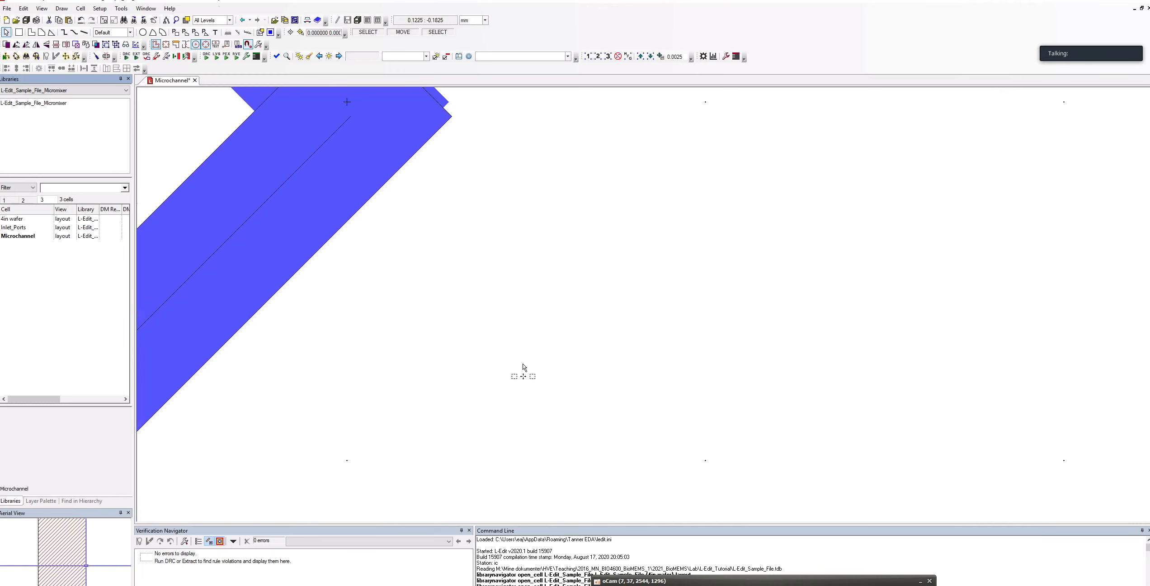
{"action": "key", "text": "Up"}
{"action": "key", "text": "Left"}
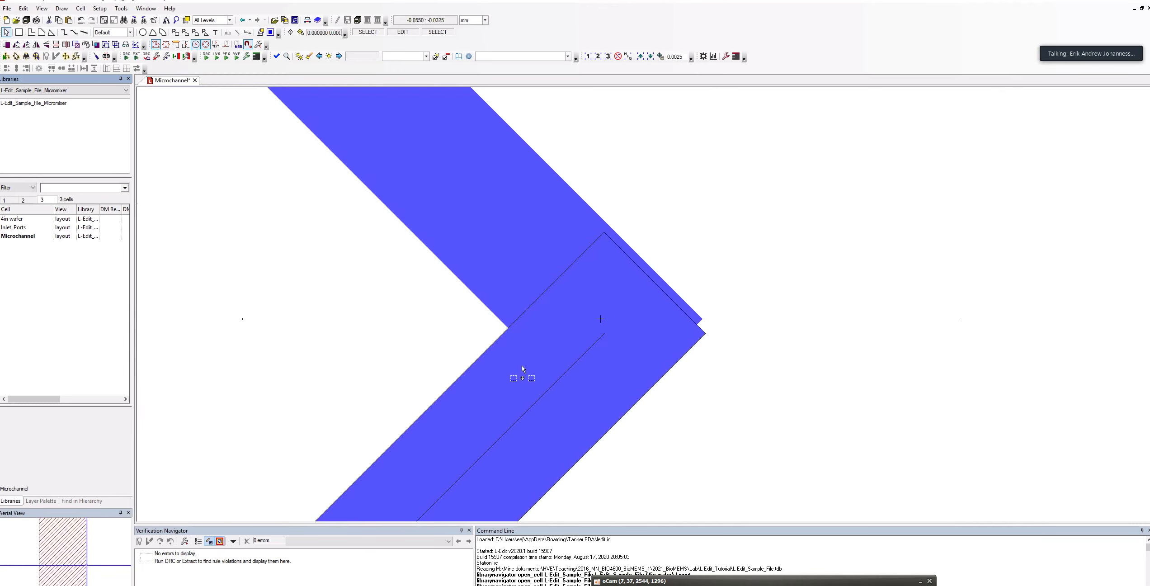
{"action": "key", "text": "plus"}
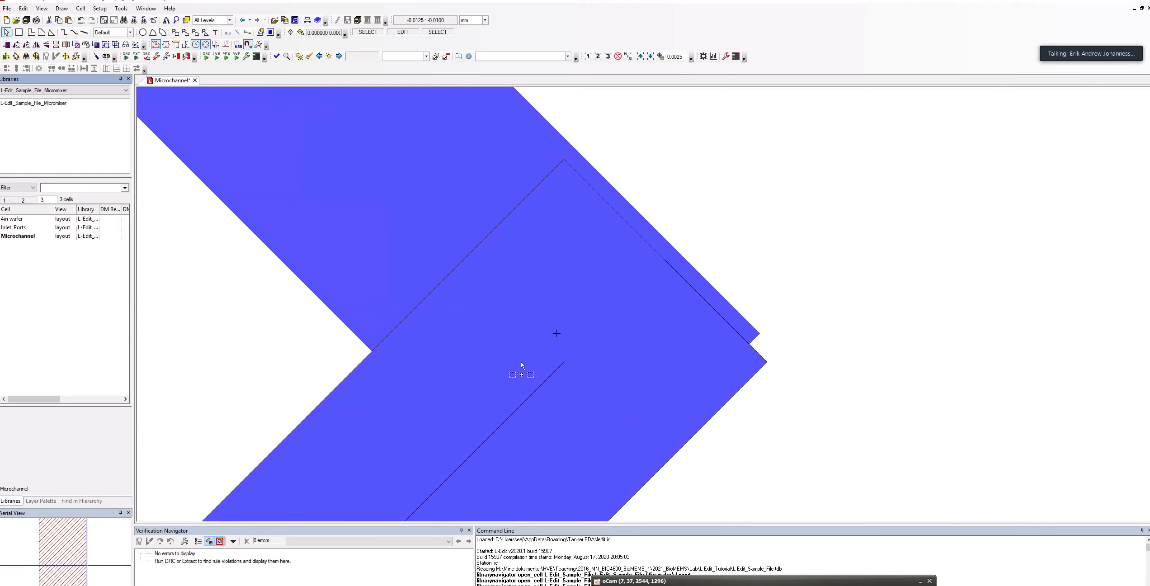
{"action": "key", "text": "m"}
{"action": "left_click", "coordinate": [516, 344]}
{"action": "type", "text": "0.000000 0.0100000"}
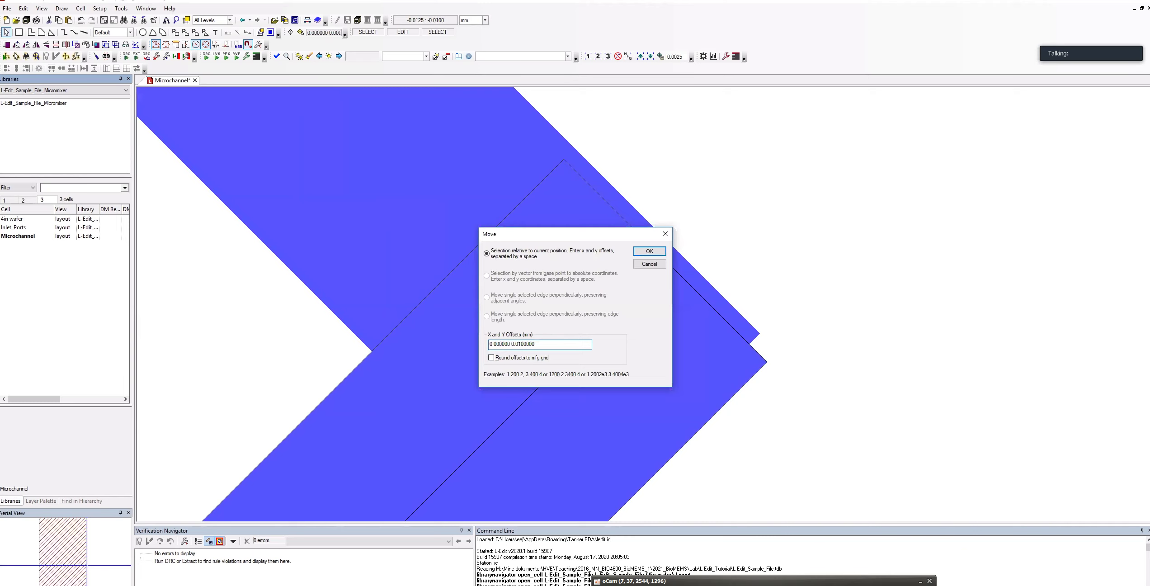
{"action": "key", "text": "Return"}
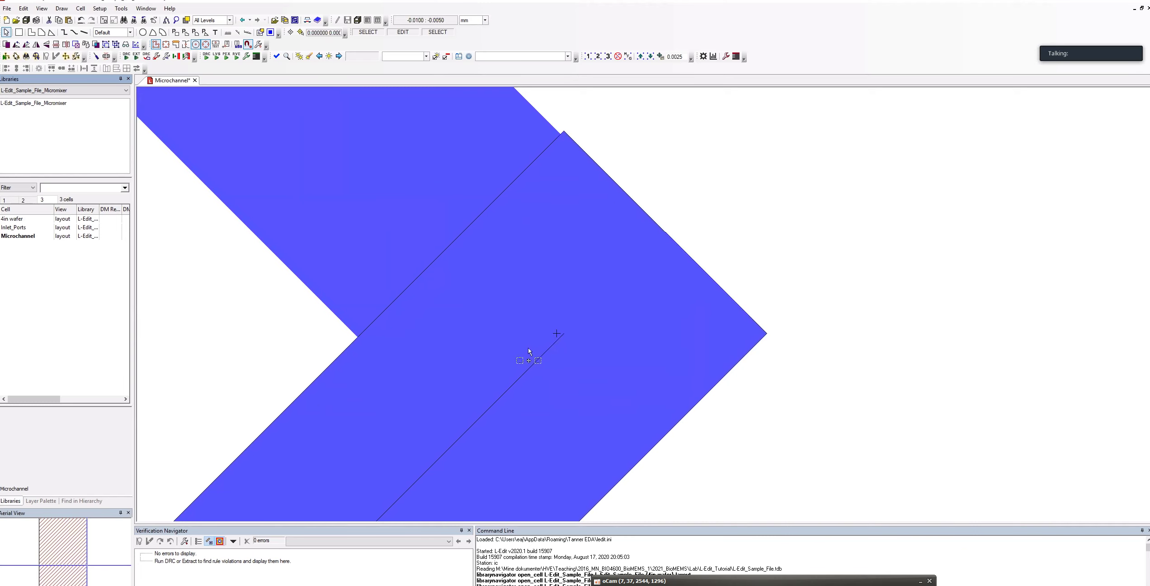
Step: Try to fine-tune the lower wire's alignment by moving it slightly down with a small negative Y offset
{"action": "key", "text": "m"}
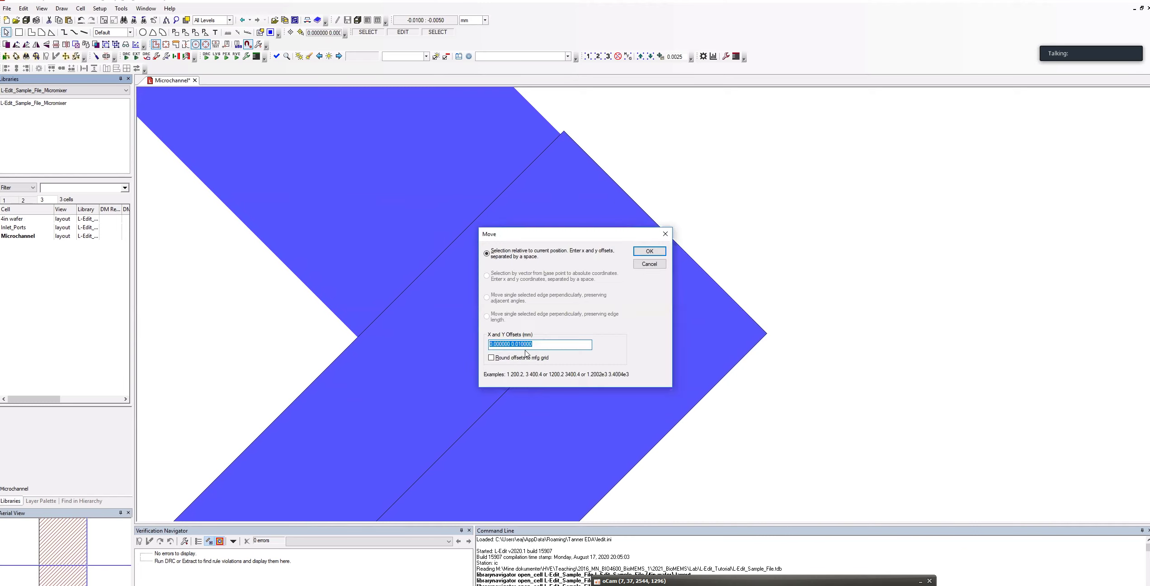
{"action": "left_click", "coordinate": [521, 344]}
{"action": "key", "text": "Delete"}
{"action": "type", "text": "-"}
{"action": "left_click", "coordinate": [651, 253]}
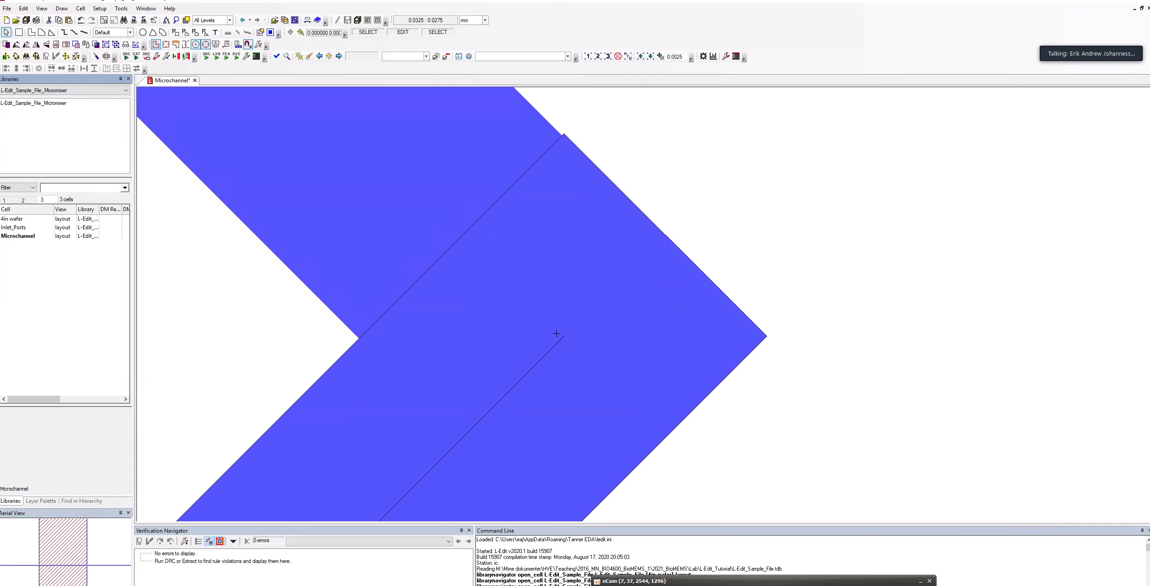
{"action": "key", "text": "ctrl+z"}
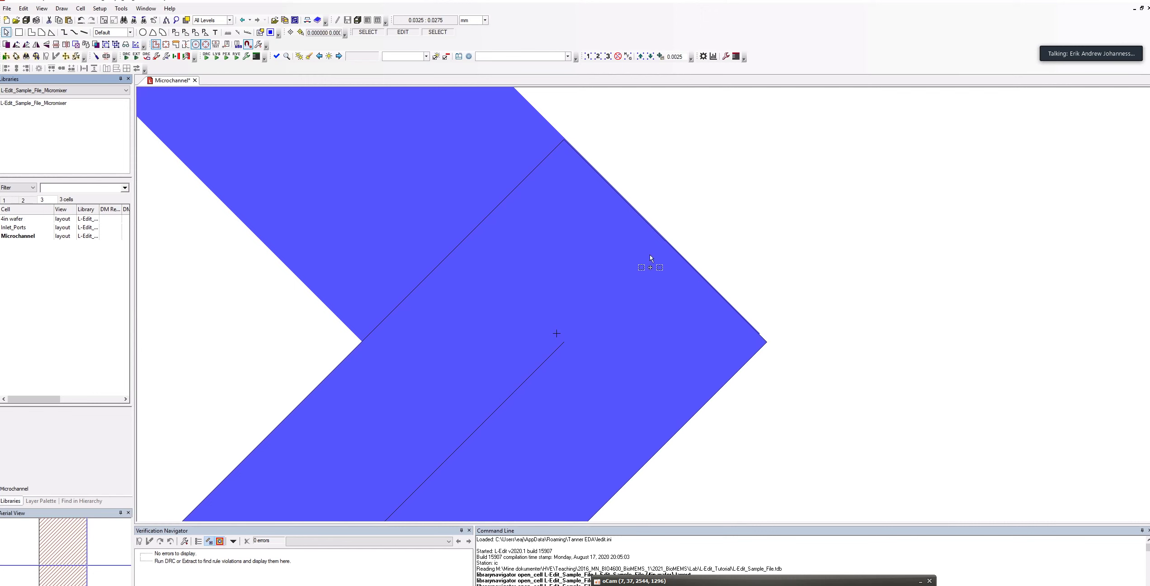
Step: Open the lower wire's object properties for editing and set its first vertex to X 0 and Y 0
{"action": "double_click", "coordinate": [651, 258]}
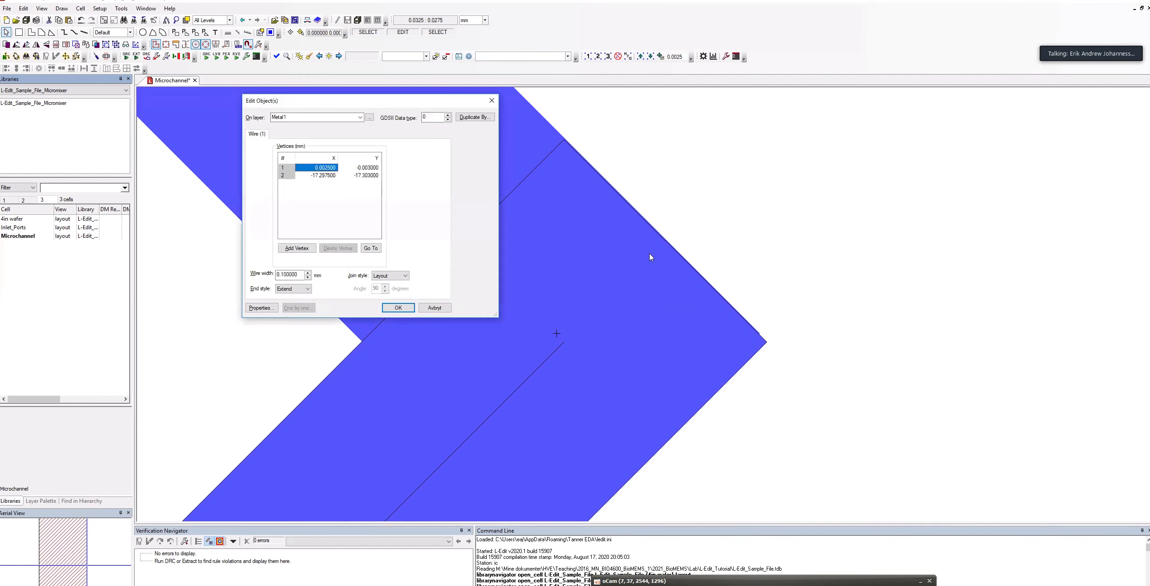
{"action": "left_click", "coordinate": [332, 167]}
{"action": "left_click_drag", "start_coordinate": [327, 167], "coordinate": [340, 167]}
{"action": "key", "text": "BackSpace"}
{"action": "left_click", "coordinate": [366, 167]}
{"action": "left_click", "coordinate": [363, 167]}
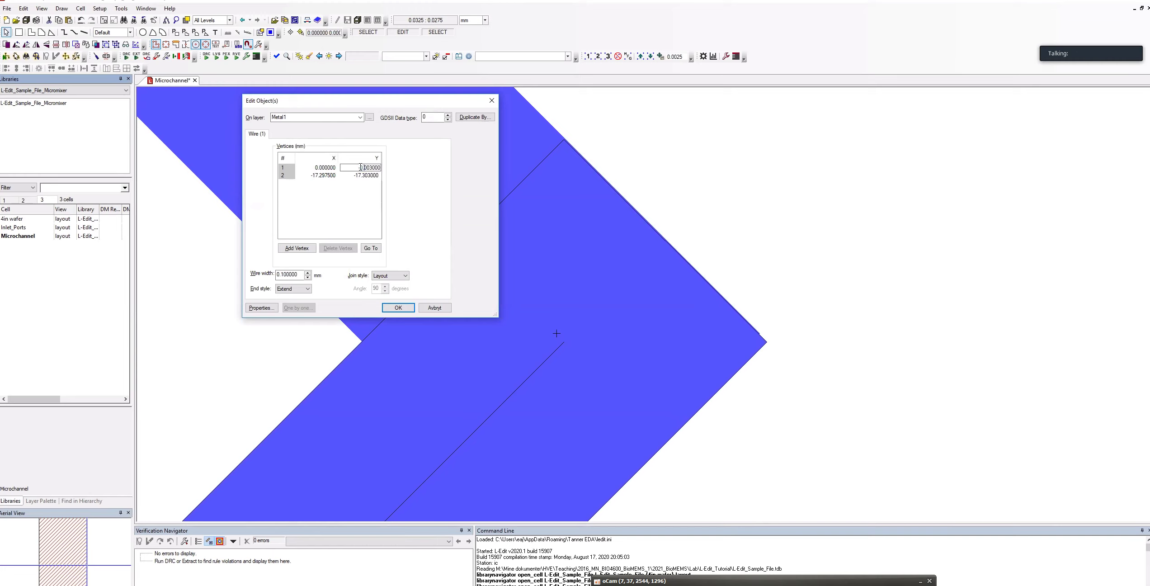
{"action": "left_click_drag", "start_coordinate": [359, 167], "coordinate": [389, 171]}
{"action": "key", "text": "BackSpace"}
{"action": "type", "text": "0"}
Step: Set the lower wire's second vertex to X -17.3 and Y -17.3 mm and apply the edited coordinates
{"action": "left_click", "coordinate": [339, 175]}
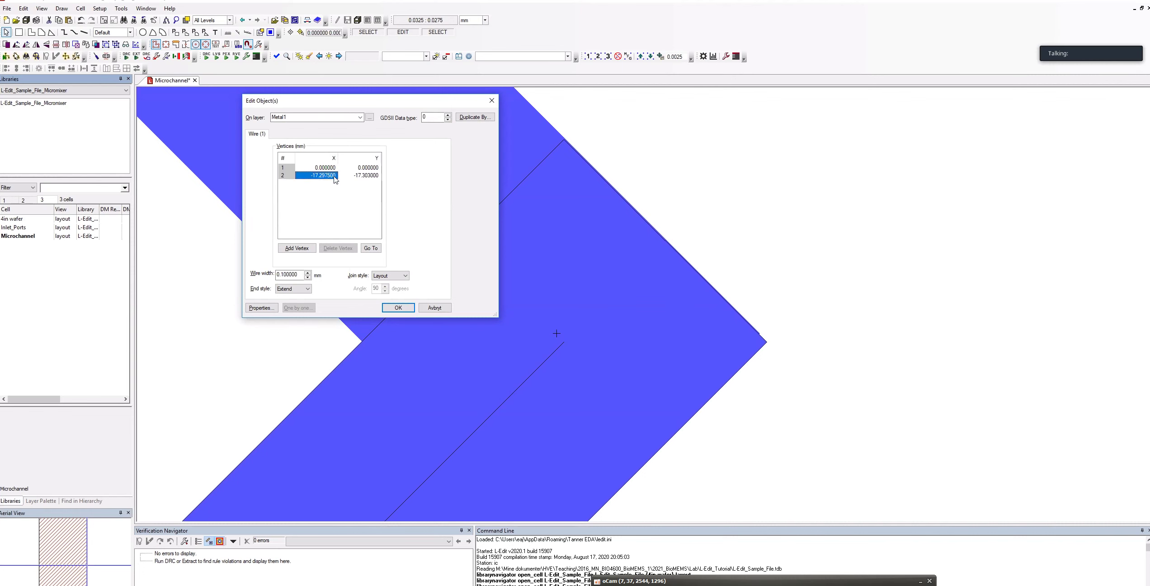
{"action": "left_click", "coordinate": [324, 177]}
{"action": "left_click_drag", "start_coordinate": [321, 177], "coordinate": [381, 177]}
{"action": "type", "text": "3"}
{"action": "left_click", "coordinate": [370, 176]}
{"action": "left_click", "coordinate": [370, 176]}
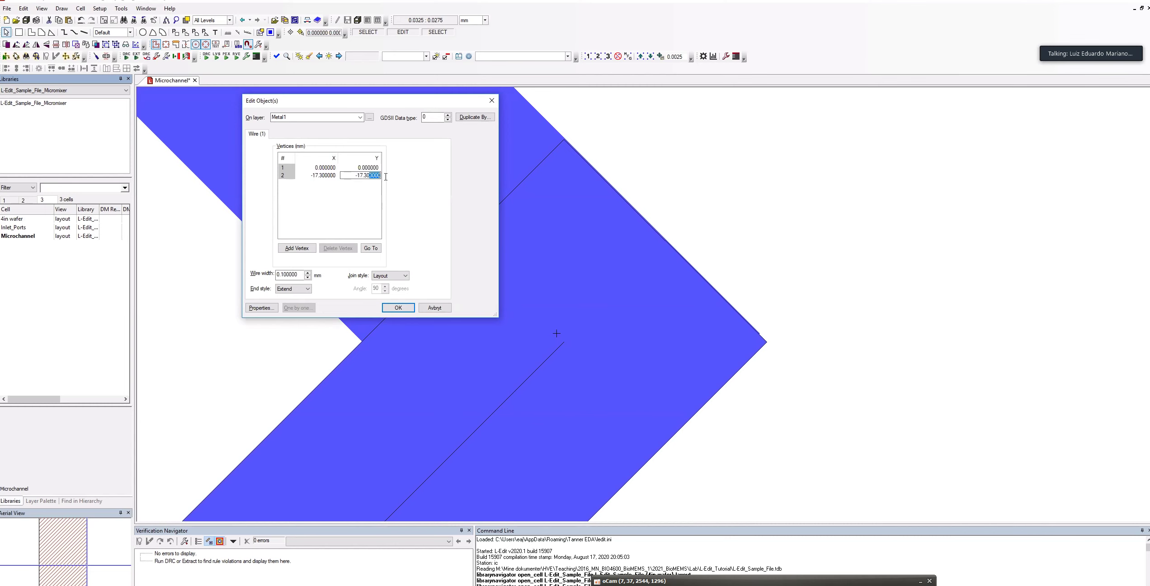
{"action": "key", "text": "BackSpace"}
{"action": "left_click", "coordinate": [401, 308]}
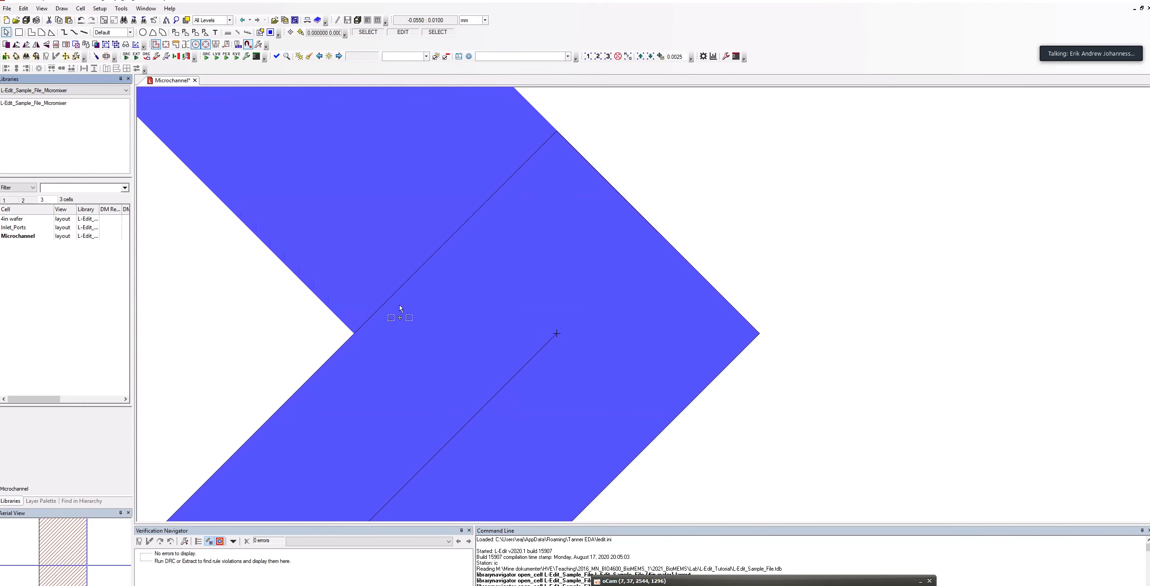
Step: Create a new layout cell named Mixer in the L-Edit_Sample_File_Micromixer library and select it in the cell list
{"action": "scroll", "coordinate": [398, 305], "scroll_direction": "up", "scroll_amount": 1}
{"action": "scroll", "coordinate": [398, 305], "scroll_direction": "down", "scroll_amount": 4}
{"action": "scroll", "coordinate": [401, 307], "scroll_direction": "down", "scroll_amount": 4}
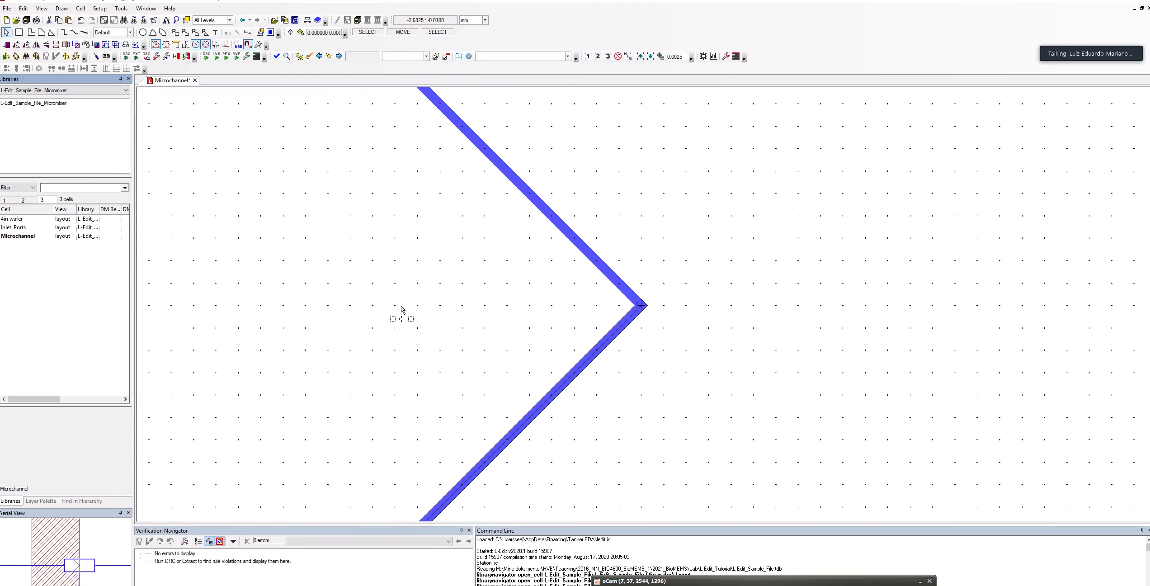
{"action": "scroll", "coordinate": [401, 308], "scroll_direction": "down", "scroll_amount": 1}
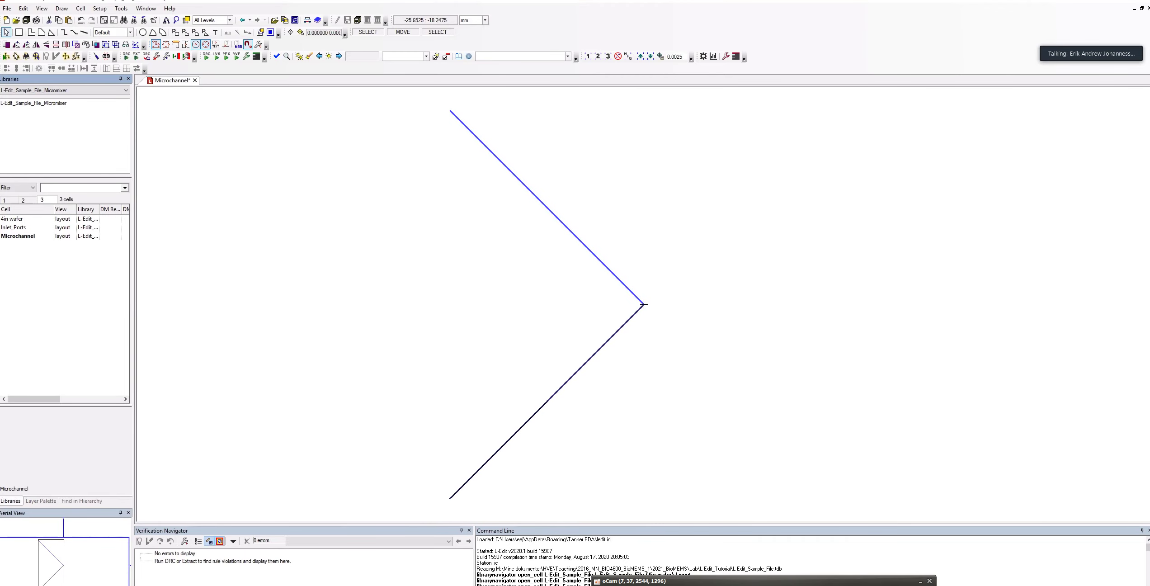
{"action": "left_click", "coordinate": [80, 9]}
{"action": "left_click", "coordinate": [102, 18]}
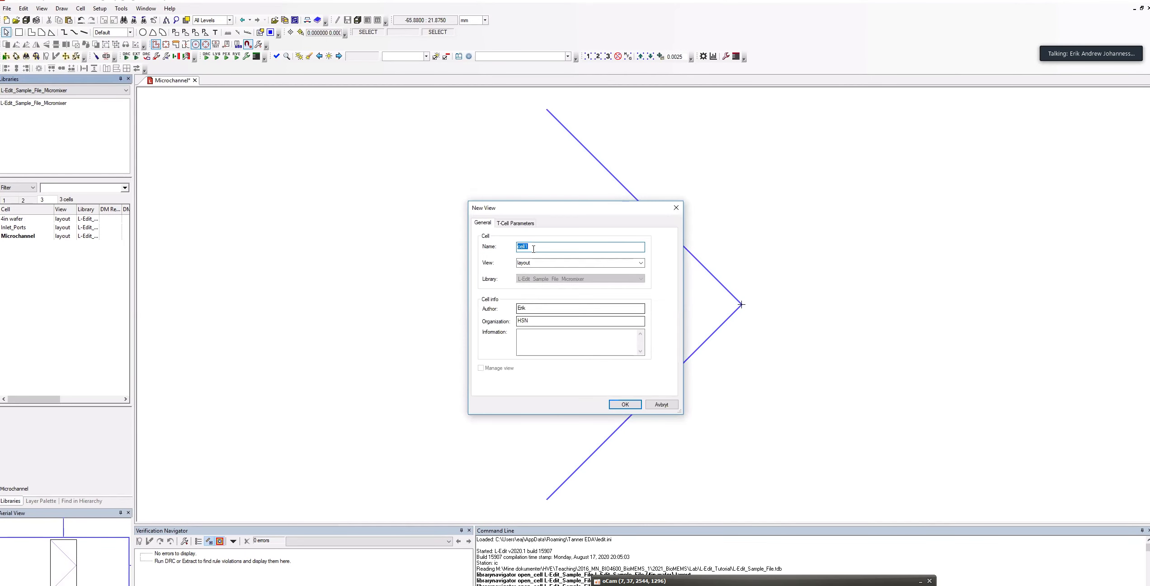
{"action": "type", "text": "Mi"}
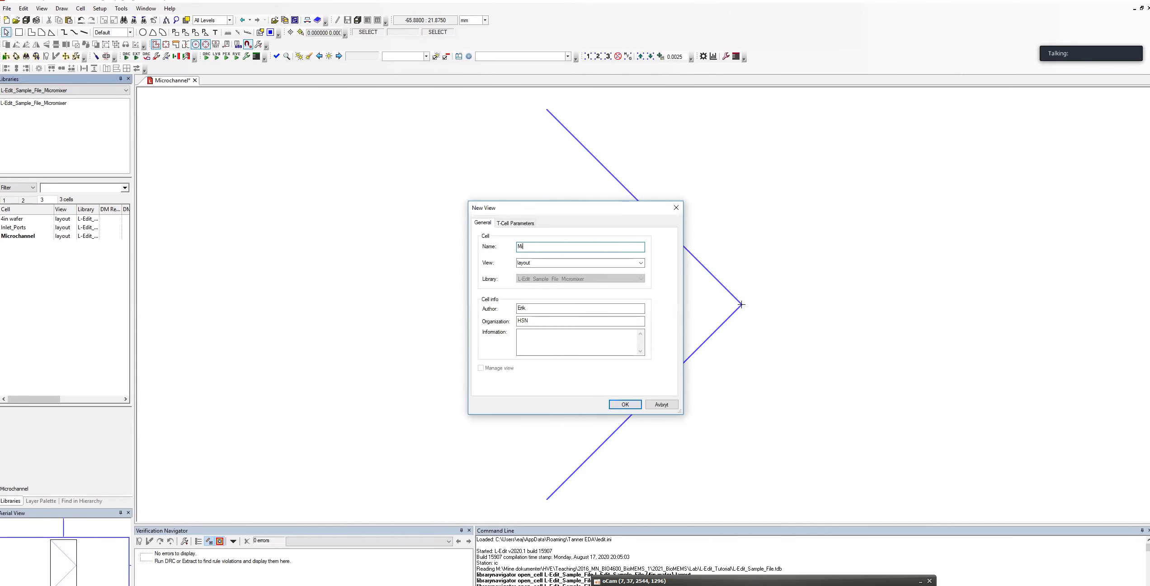
{"action": "type", "text": "xer"}
{"action": "left_click", "coordinate": [625, 404]}
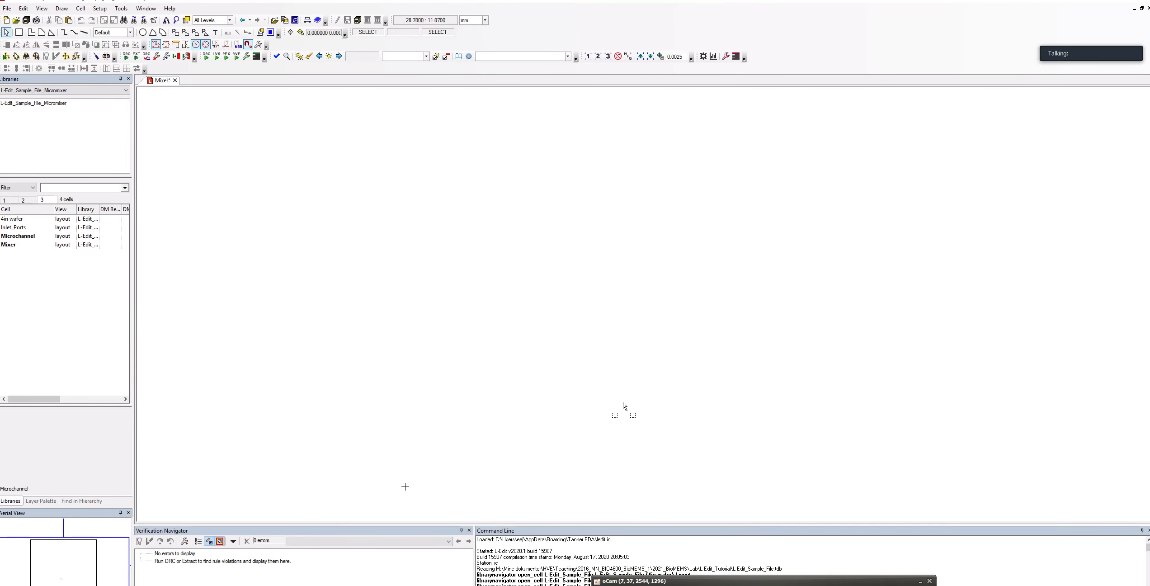
{"action": "left_click", "coordinate": [14, 245]}
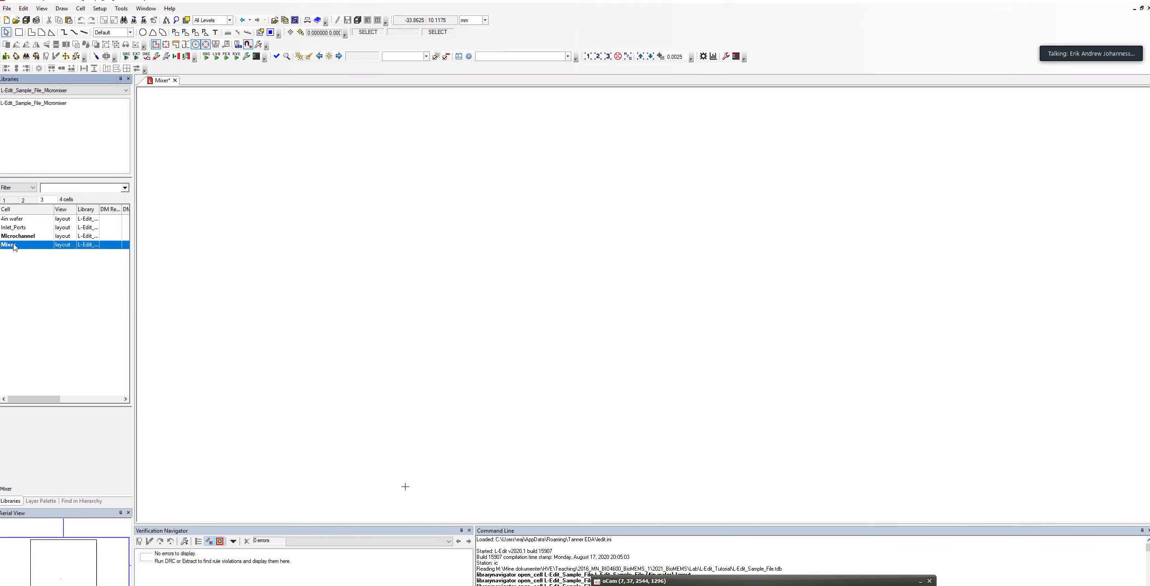